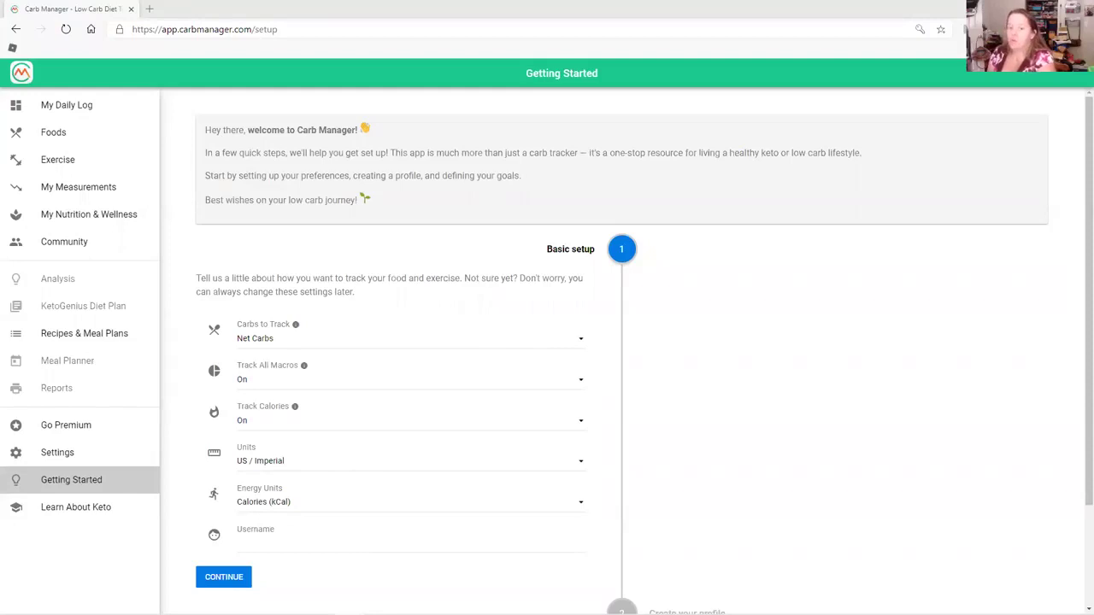
Review the Units and Energy Units options, keeping US / Imperial and Calories (kCal).
left_click(554, 462)
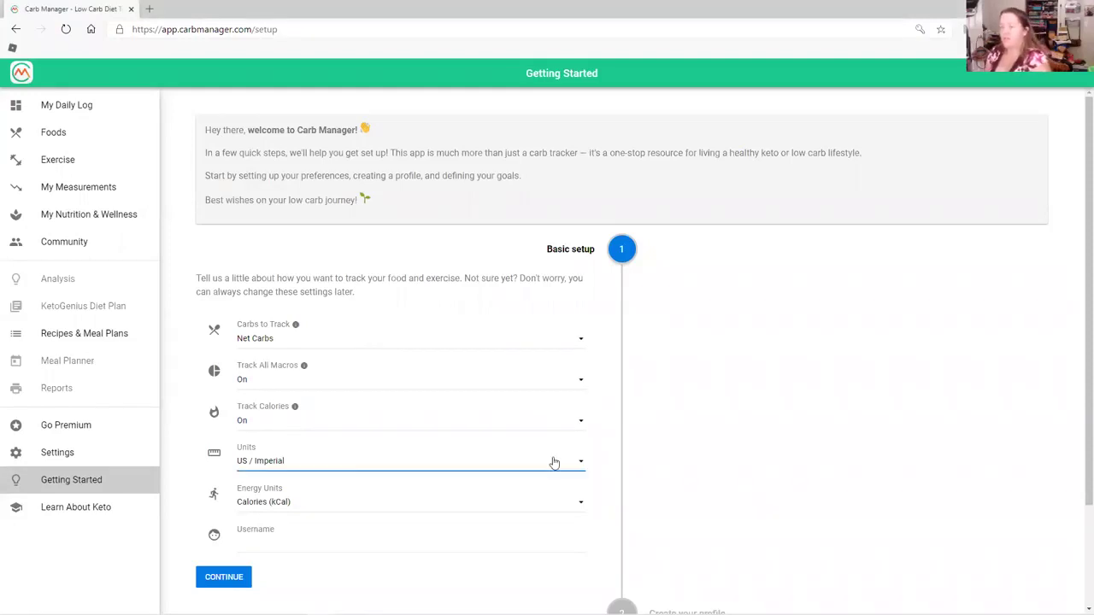
left_click(720, 359)
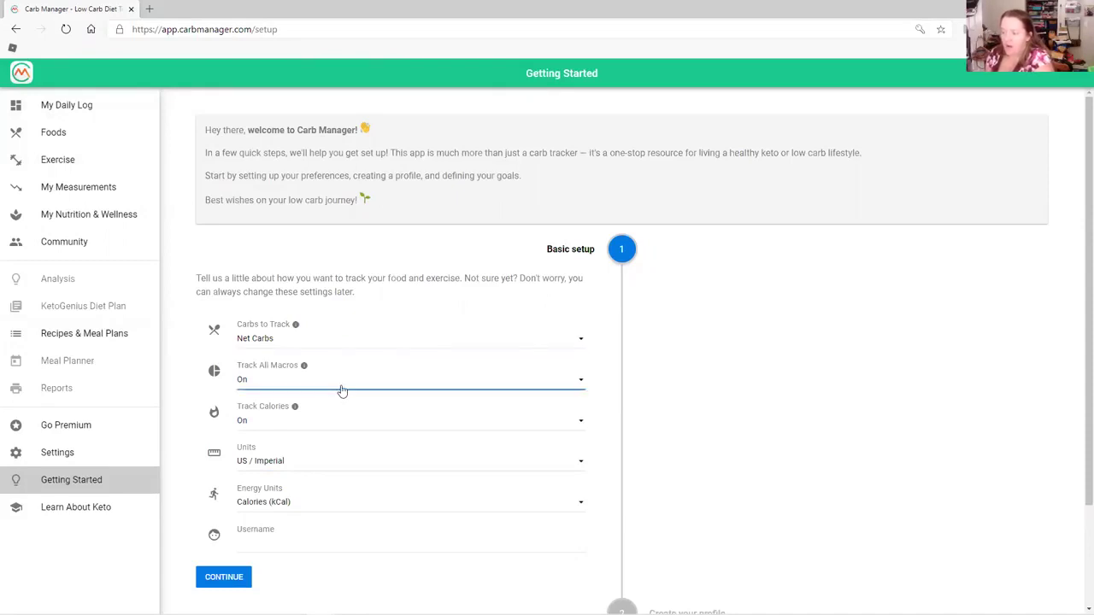
left_click(327, 469)
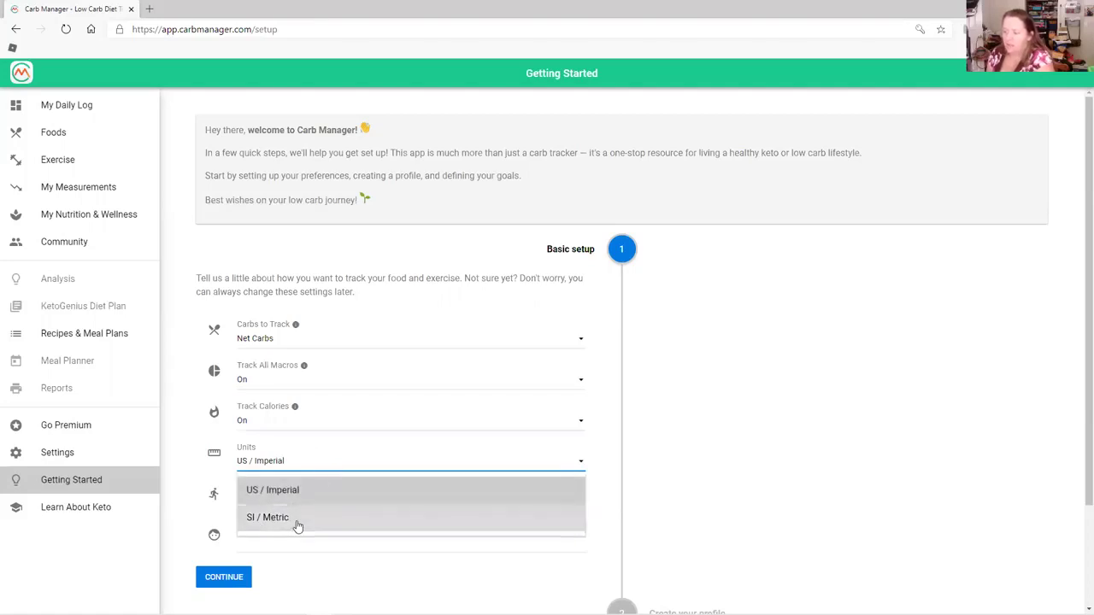
left_click(325, 465)
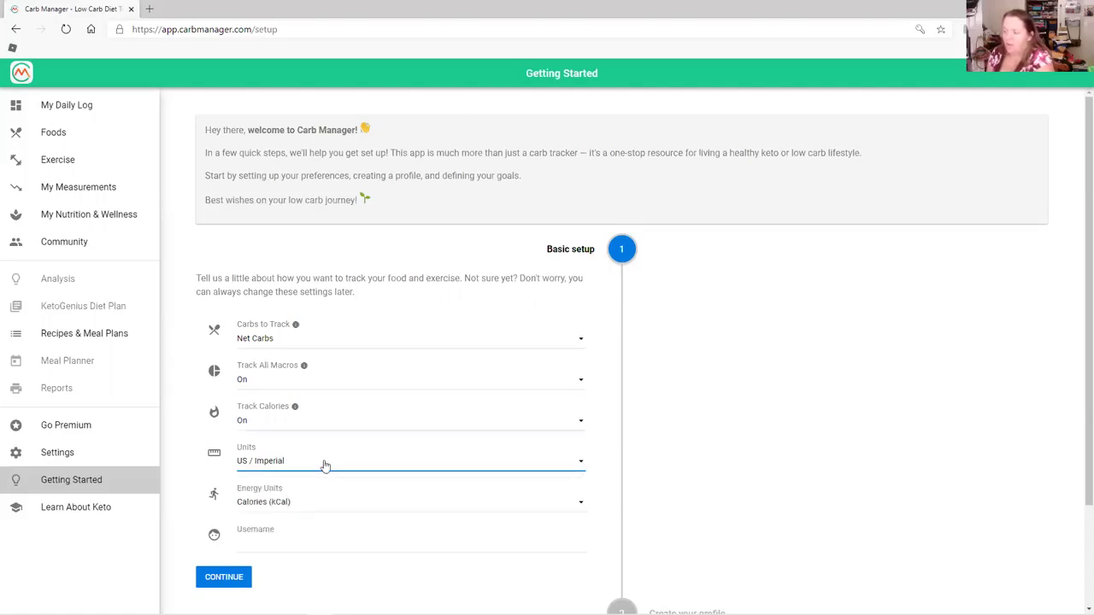
left_click(346, 509)
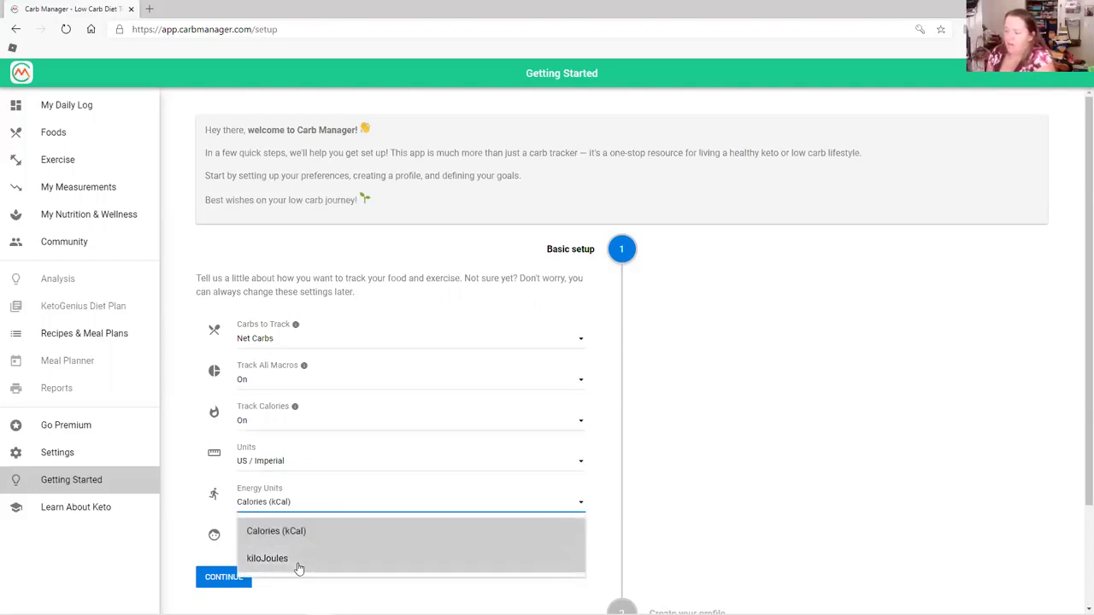
left_click(336, 503)
left_click(260, 545)
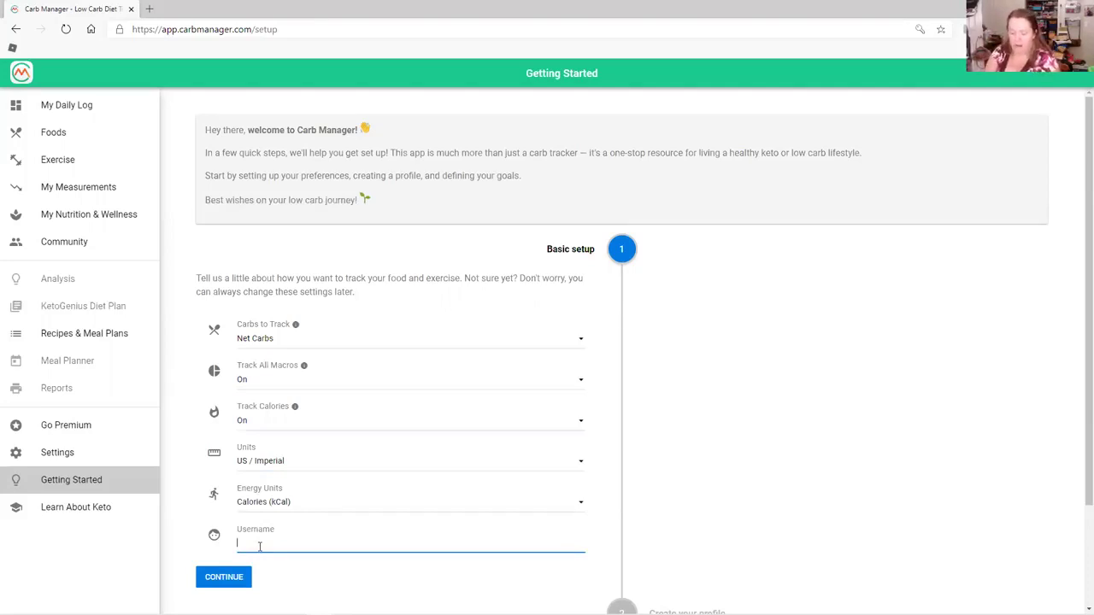
type("blblb")
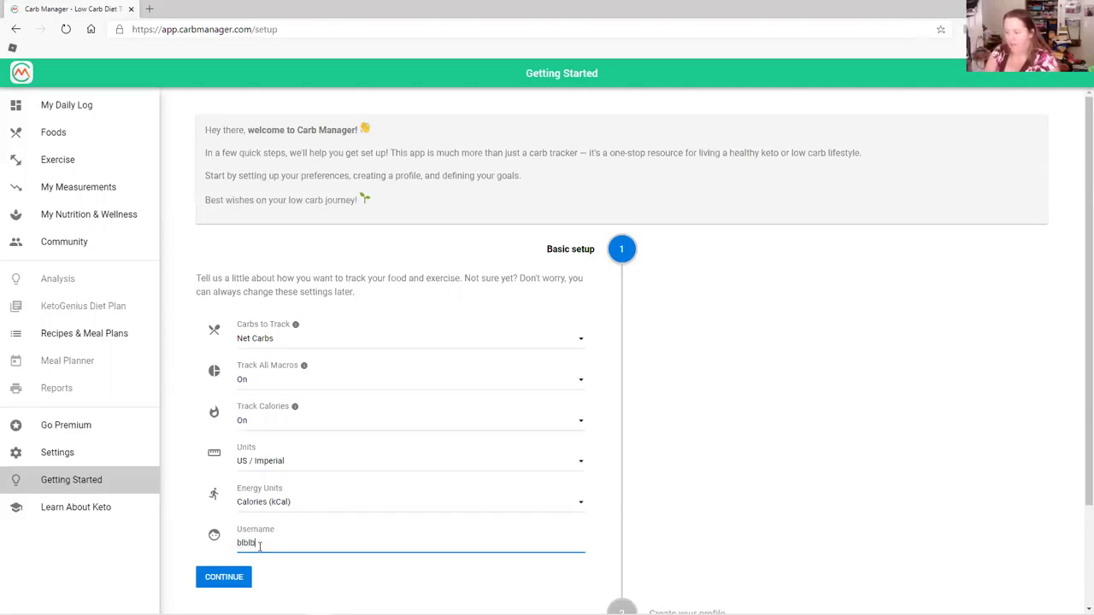
key("BackSpace")
key("BackSpace")
key("BackSpace")
key("BackSpace")
key("BackSpace")
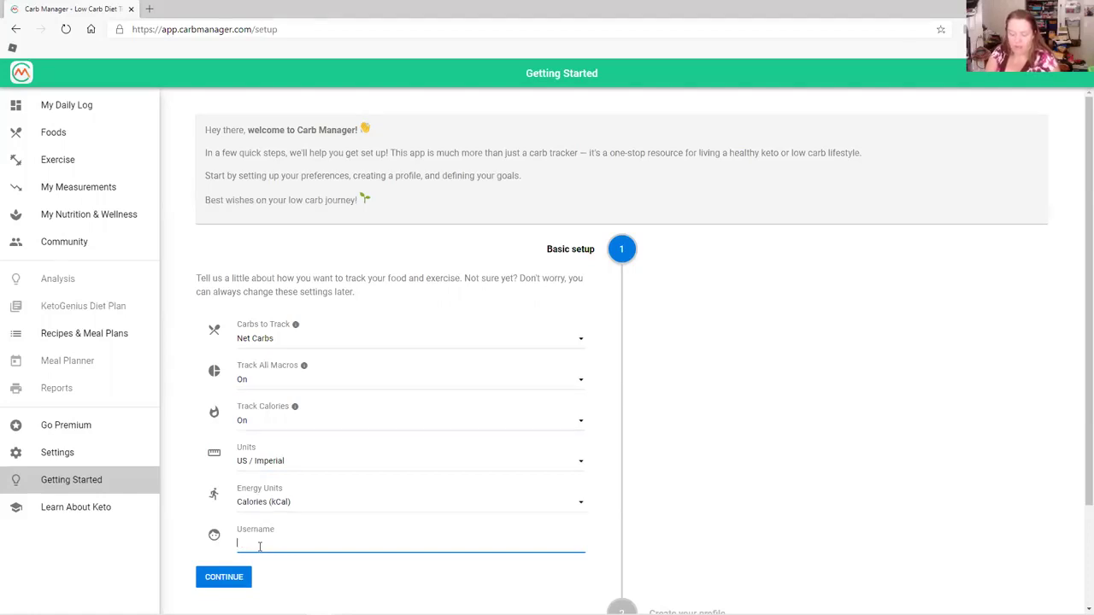
Enter the username in the basic setup and continue to creating the profile.
type("gettin")
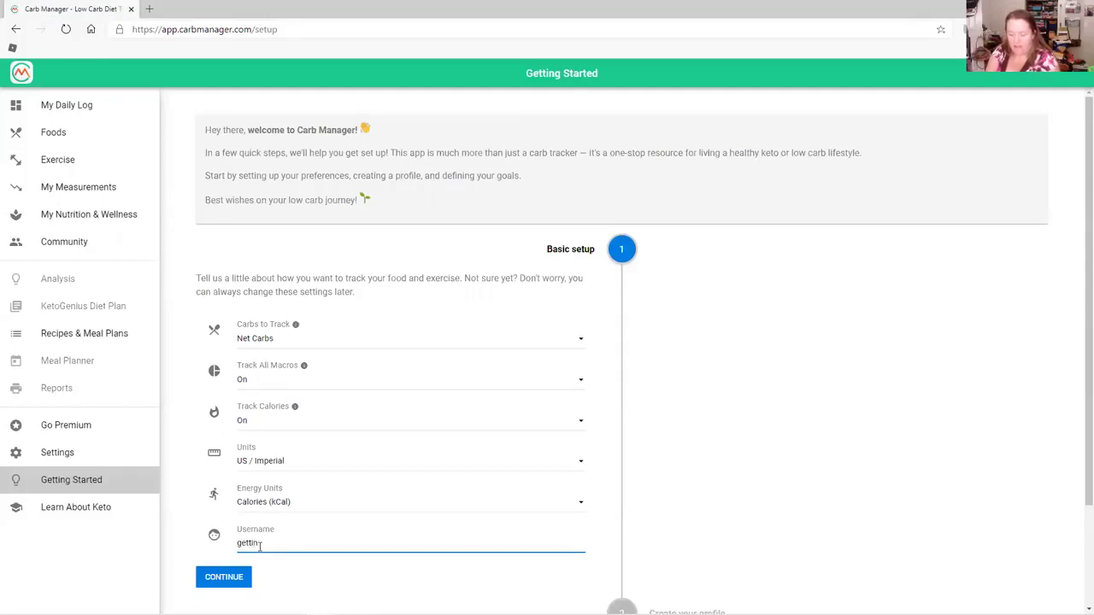
type("g")
type("2020")
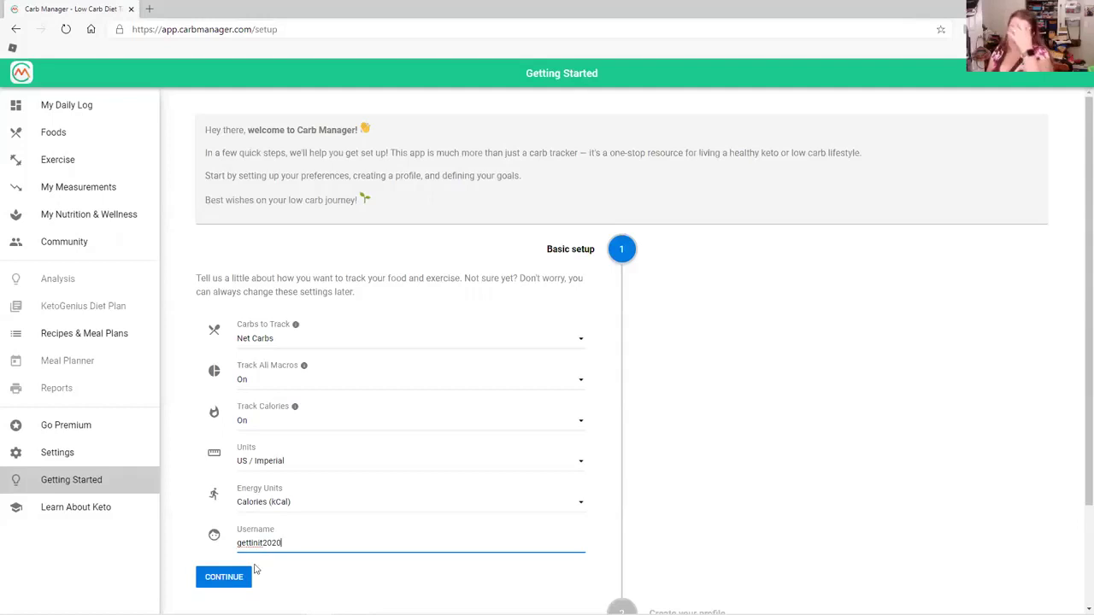
left_click(229, 582)
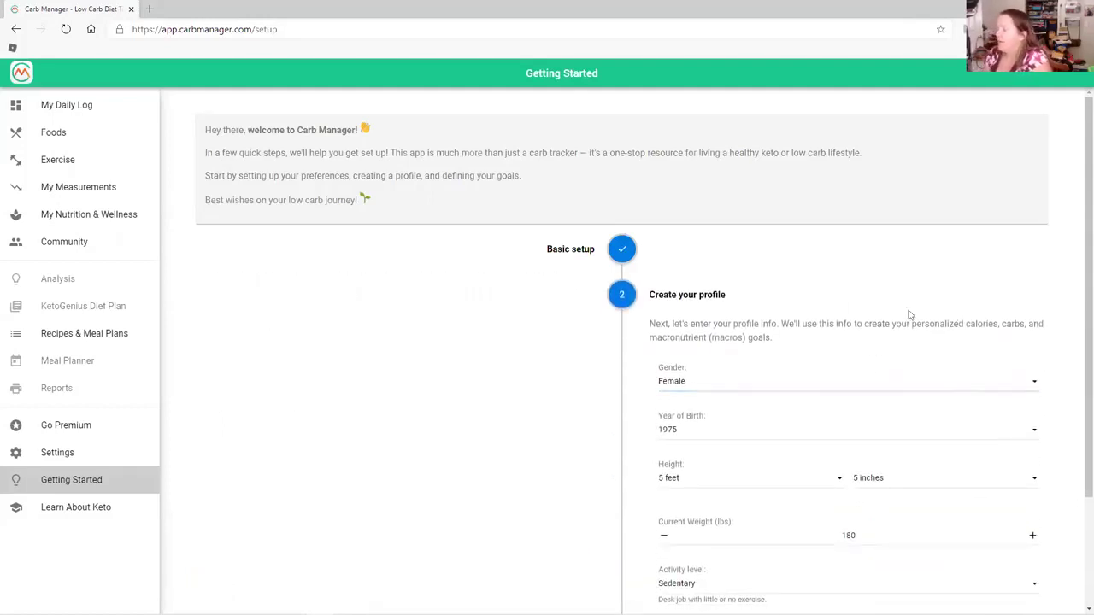
scroll(975, 282, "down", 2)
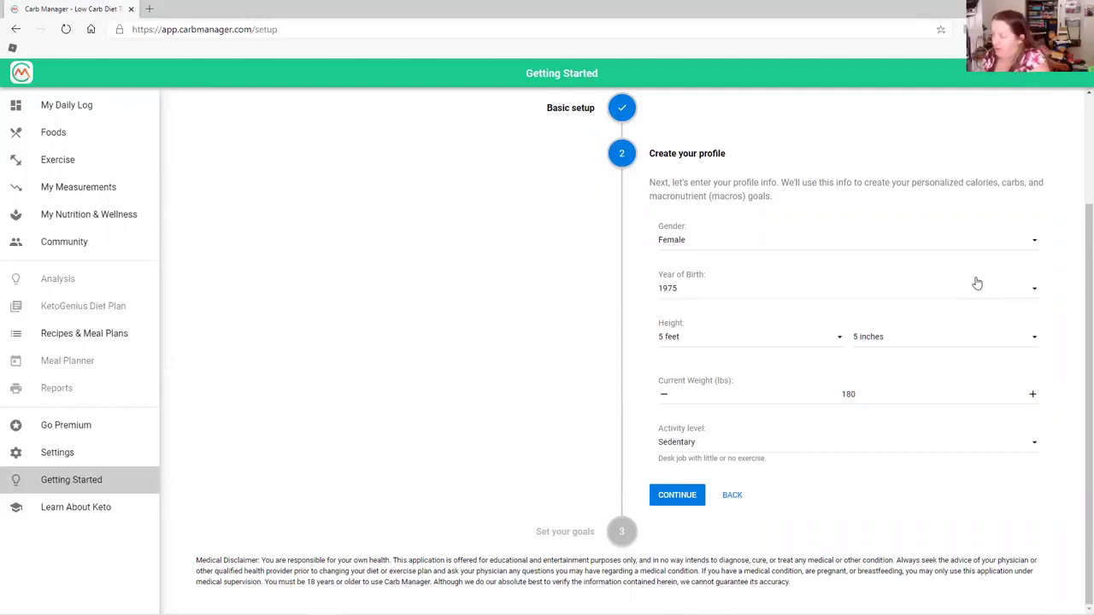
left_click(816, 251)
left_click(816, 250)
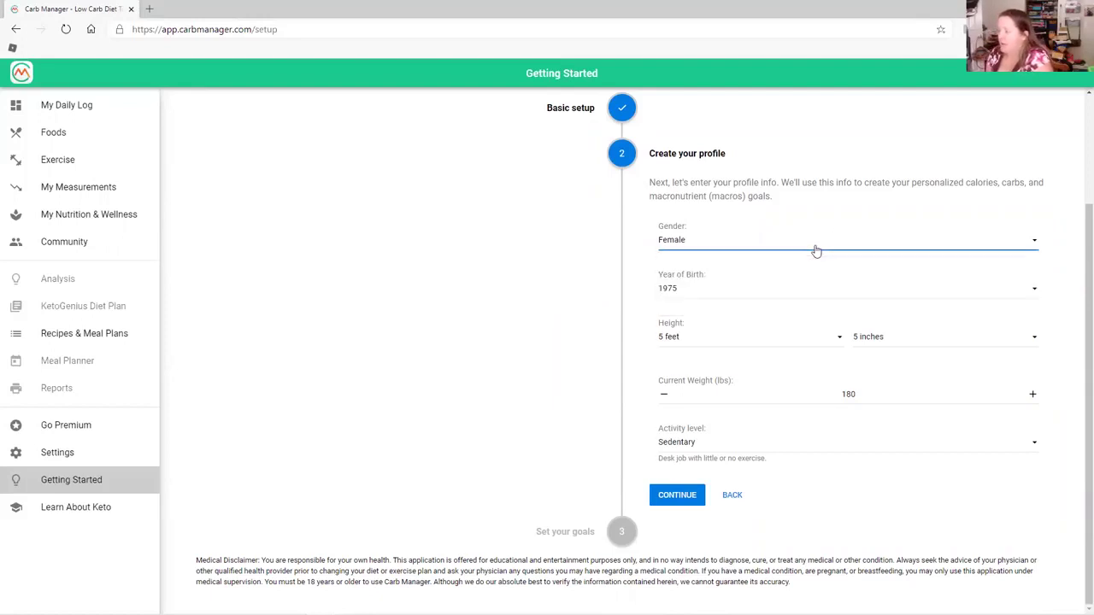
left_click(755, 298)
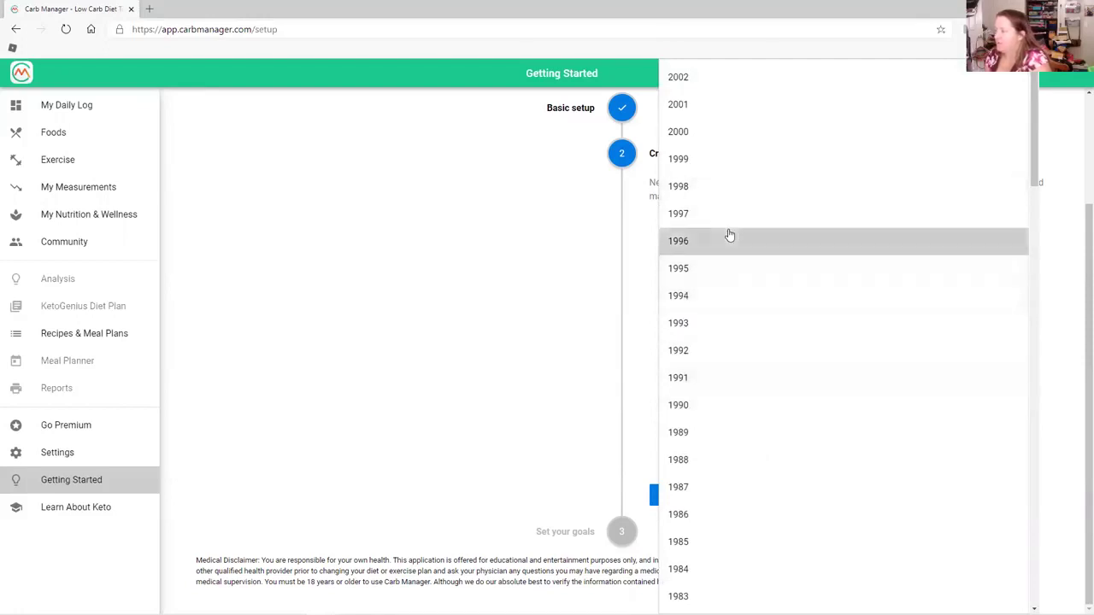
left_click(734, 217)
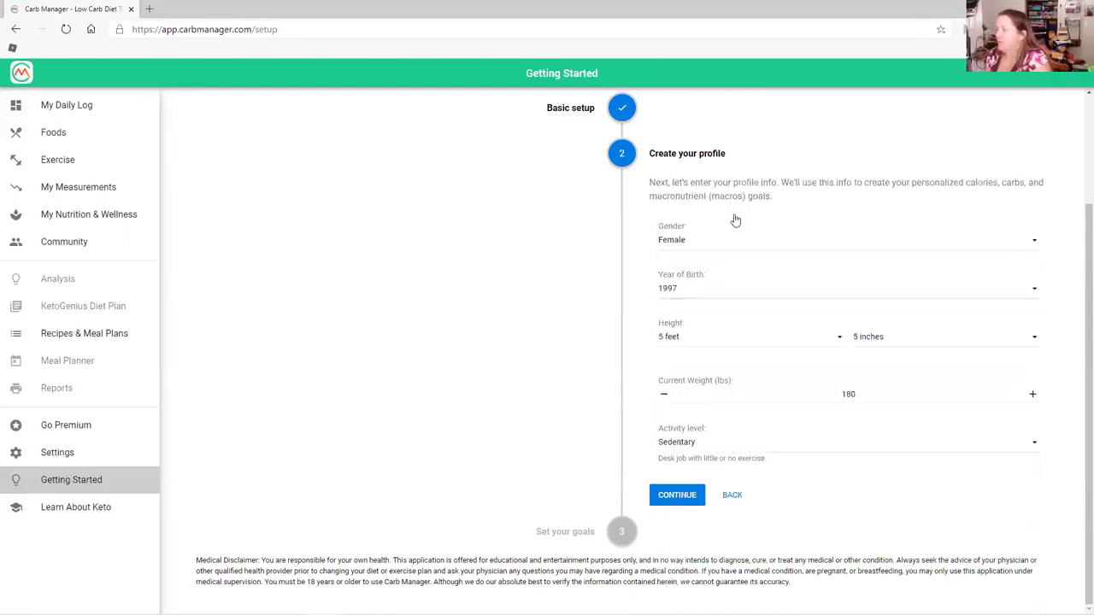
Choose the year of birth in the profile and set the gender to Male.
left_click(714, 299)
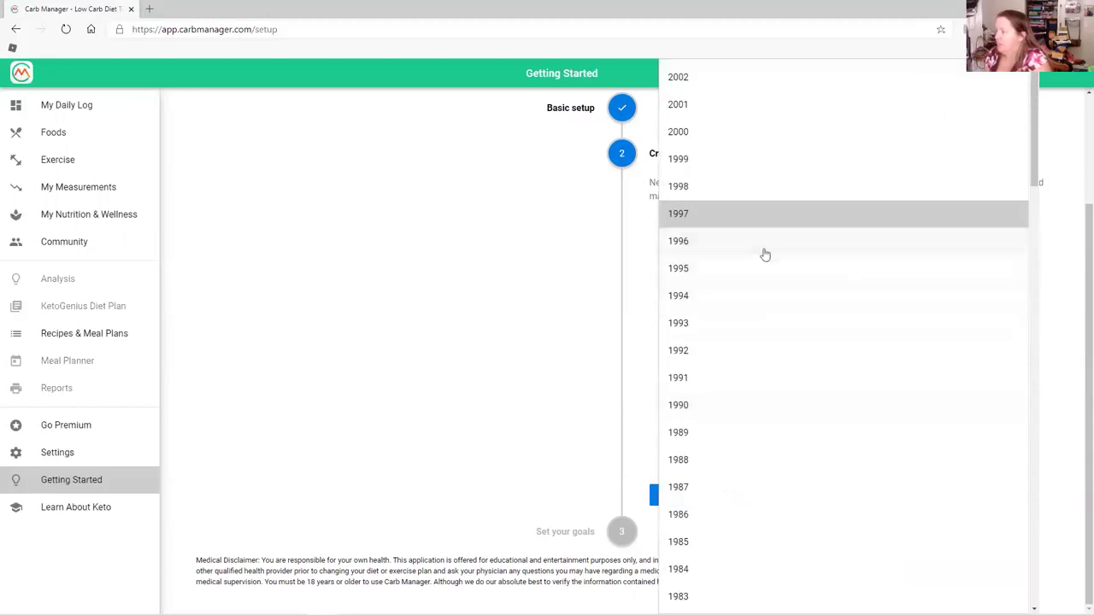
scroll(764, 385, "down", 4)
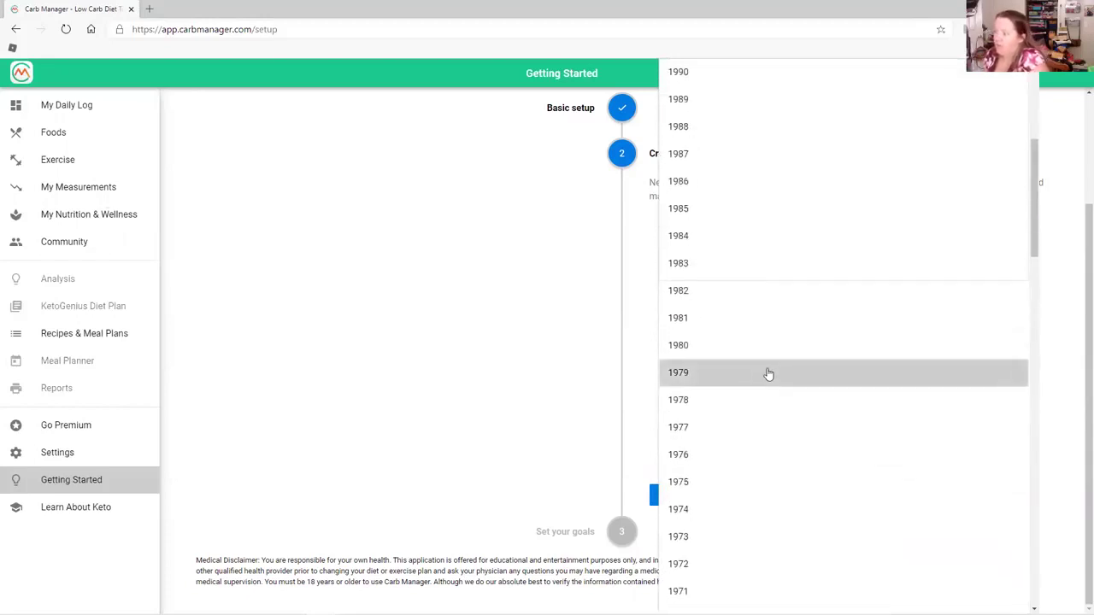
scroll(768, 374, "down", 5)
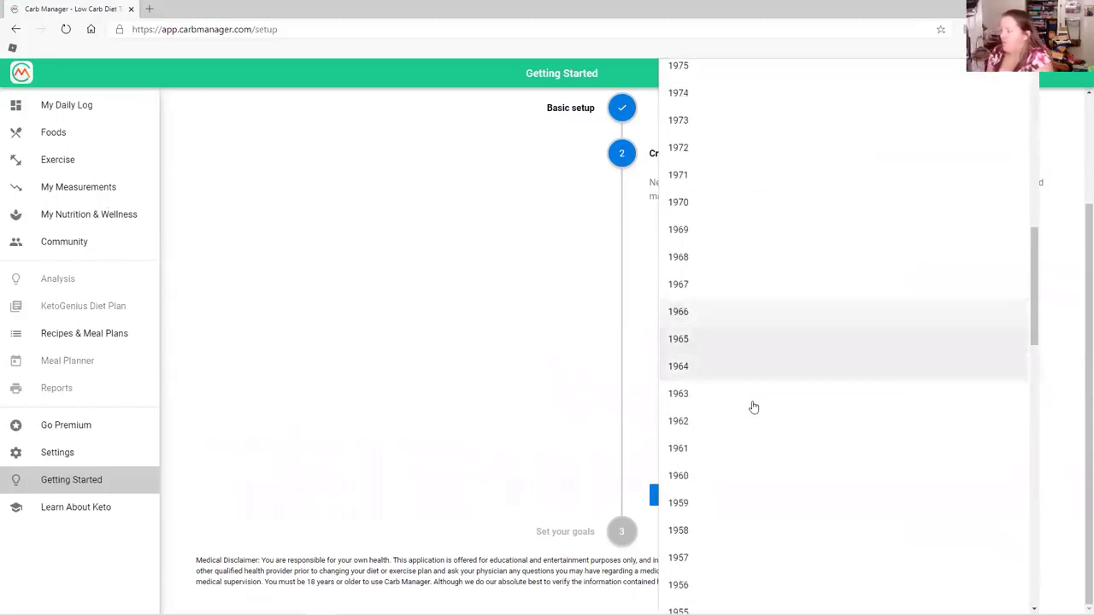
scroll(753, 402, "down", 2)
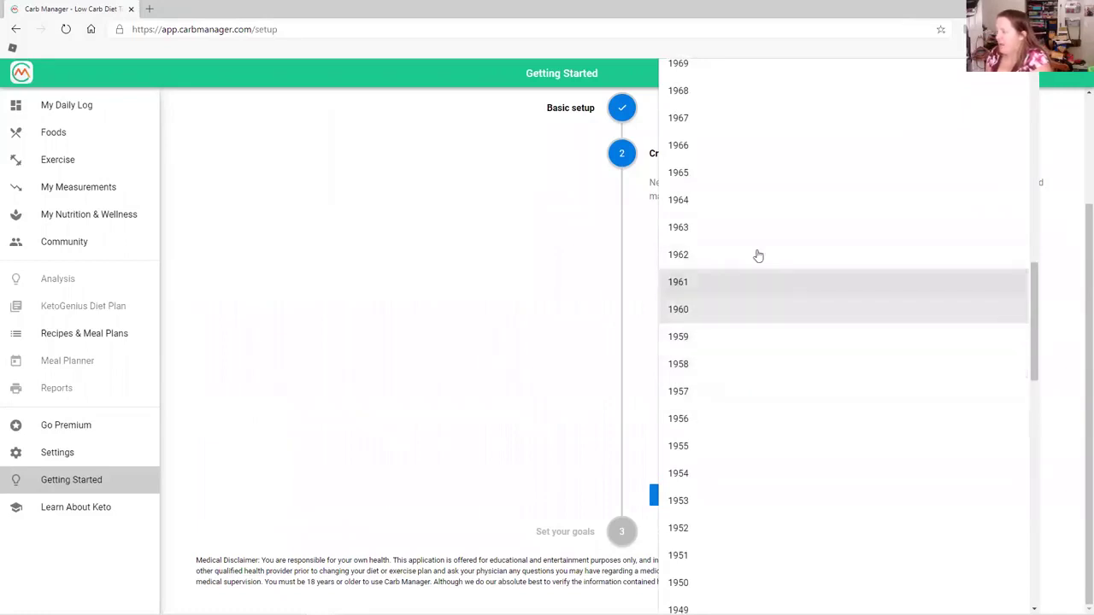
scroll(753, 250, "up", 2)
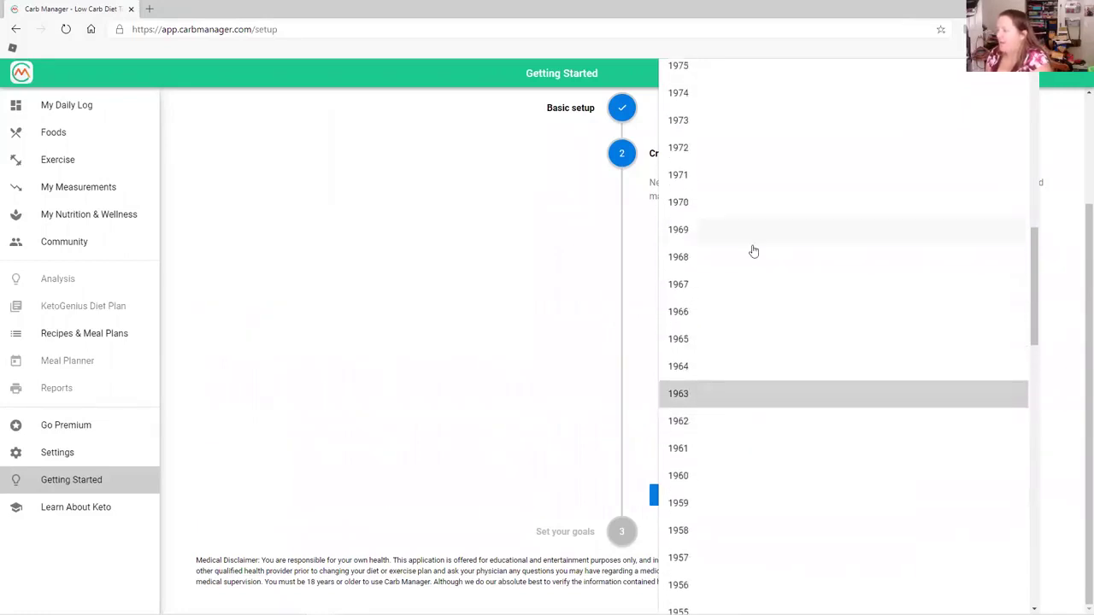
left_click(728, 312)
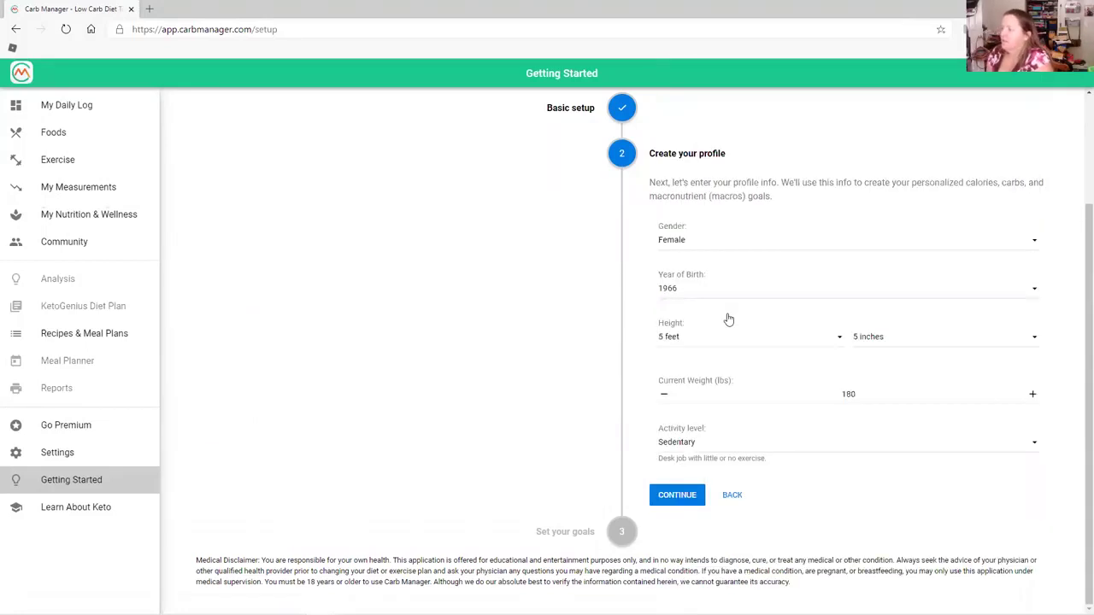
left_click(754, 241)
left_click(735, 298)
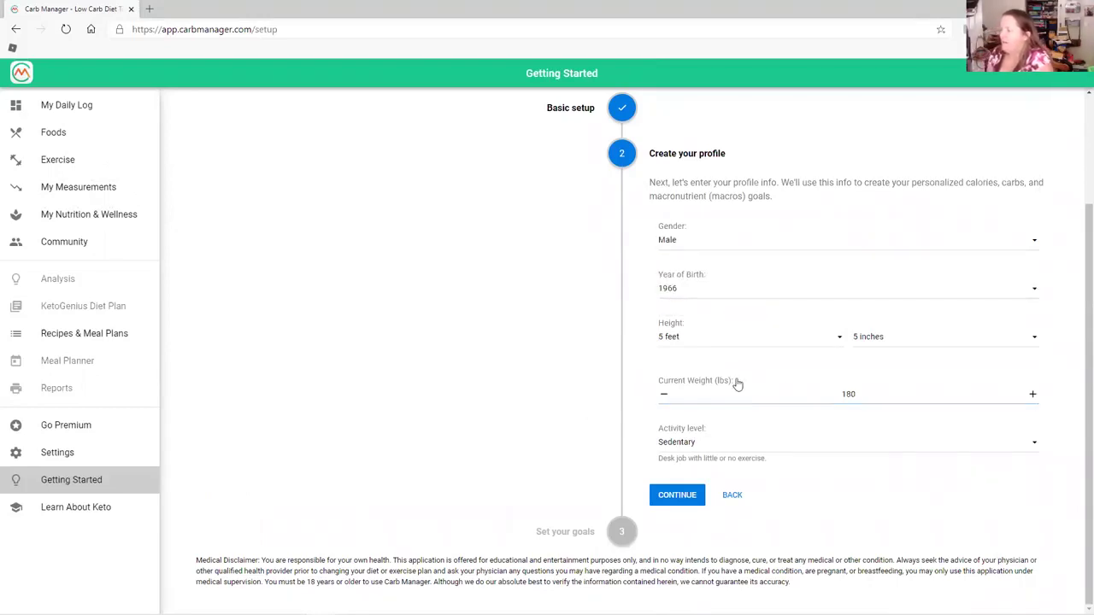
Set the profile height to 5 feet 2 inches.
left_click(723, 342)
left_click(725, 343)
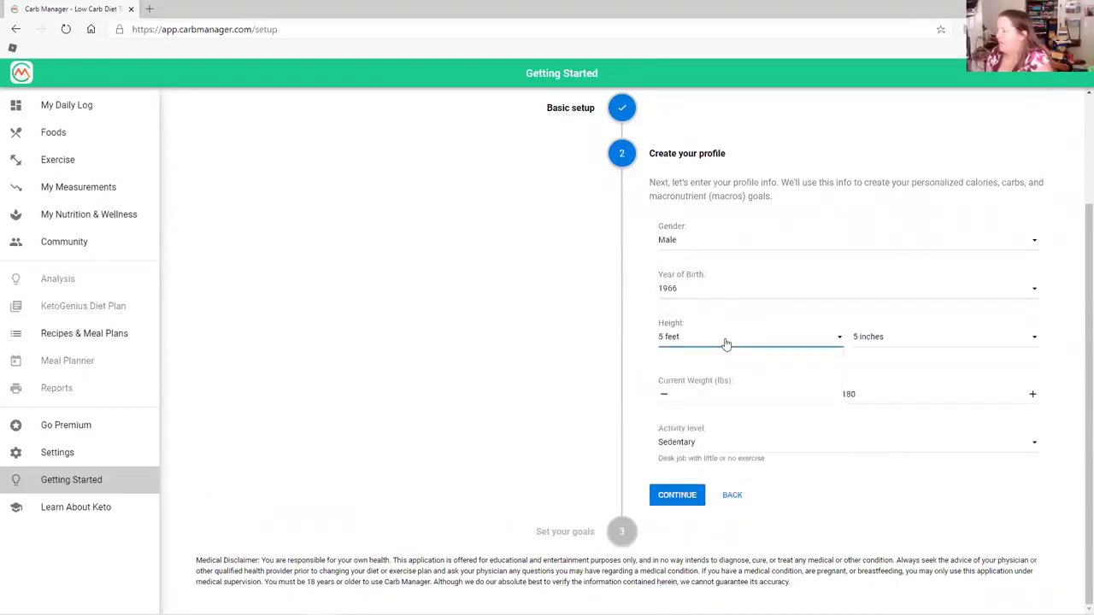
left_click(915, 345)
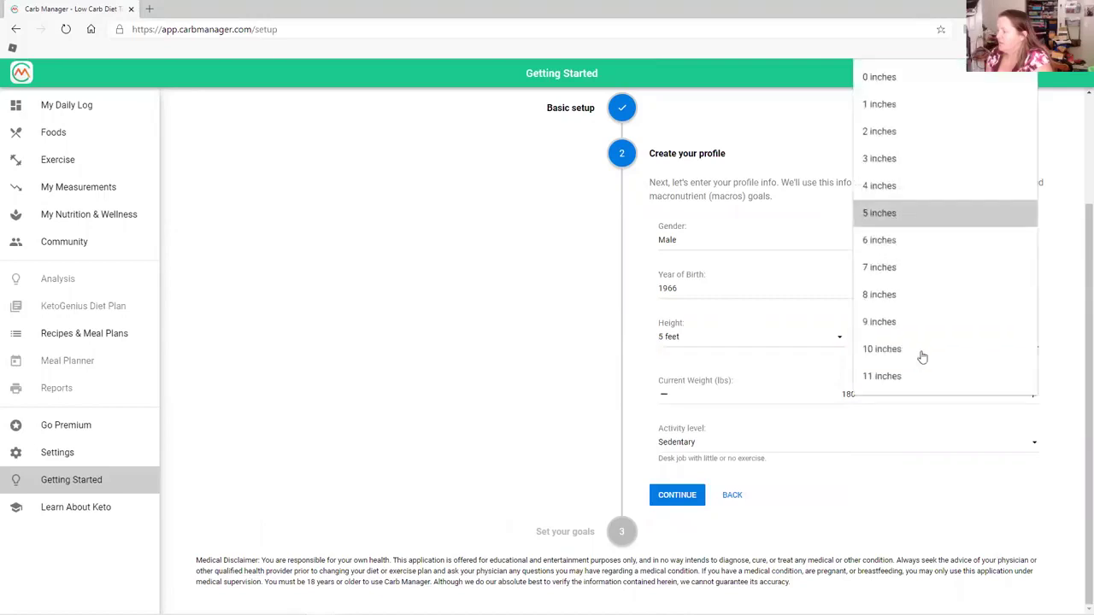
left_click(916, 128)
Lower the current weight to 155 lbs.
left_click(692, 395)
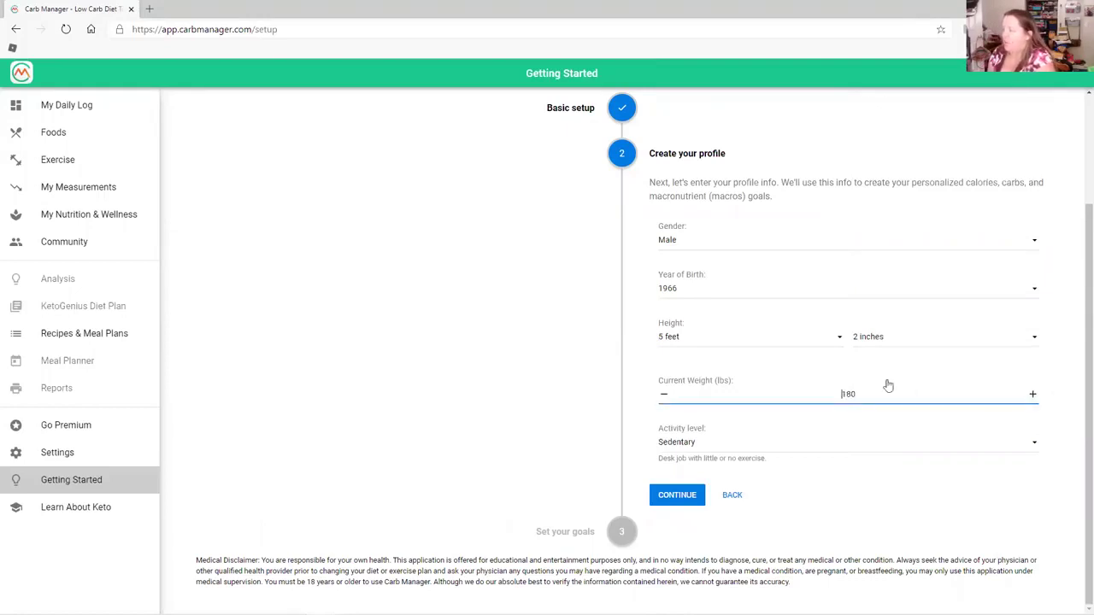
left_click(665, 397)
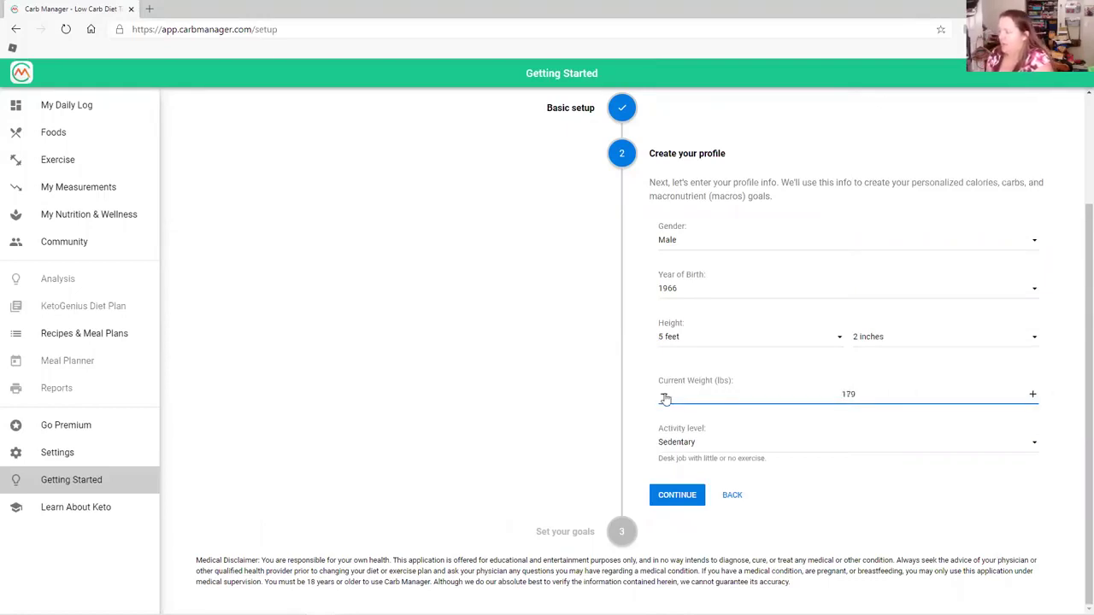
left_click(664, 398)
left_click(665, 397)
left_click(665, 397)
left_click(665, 397)
left_click(665, 397)
left_click(664, 397)
left_click(665, 398)
left_click(665, 397)
left_click(665, 398)
left_click(665, 397)
left_click(665, 397)
left_click(664, 397)
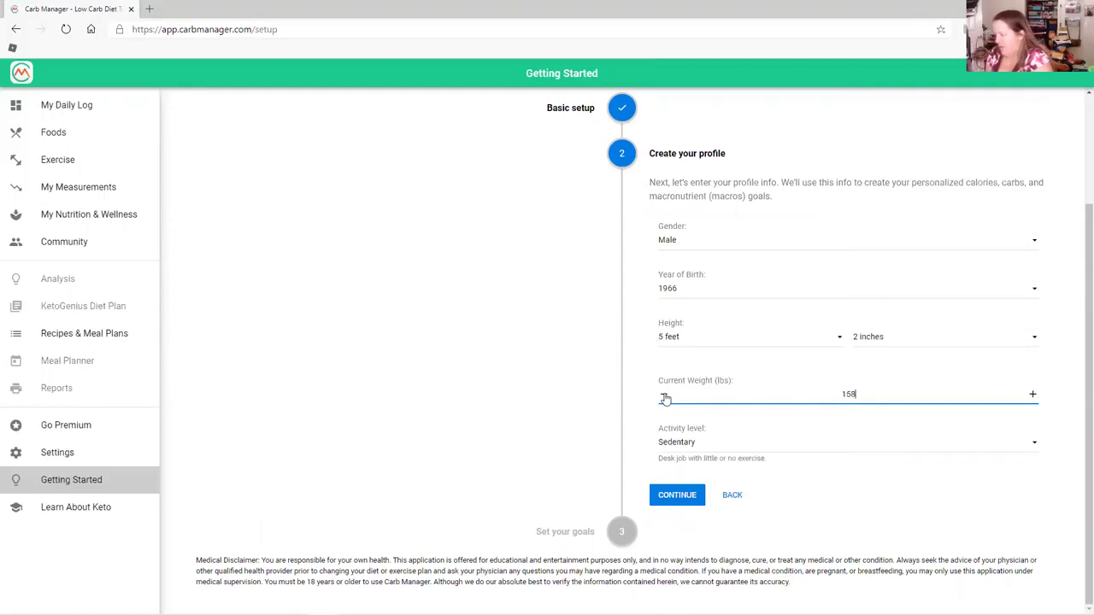
left_click(665, 398)
left_click(665, 397)
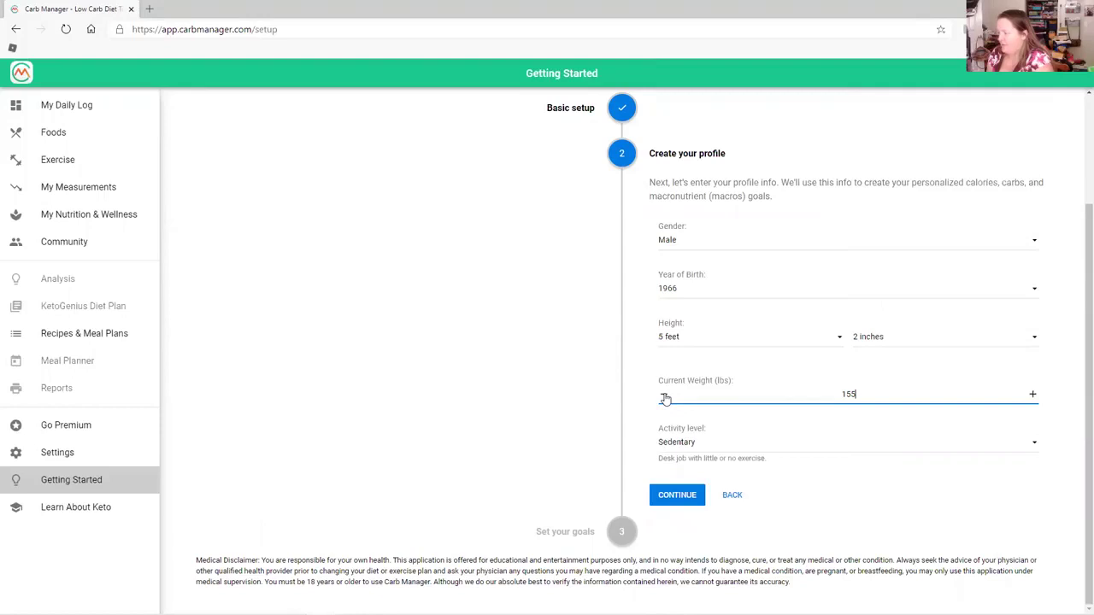
Set the activity level to Moderately Active and continue to setting the goals.
left_click(729, 446)
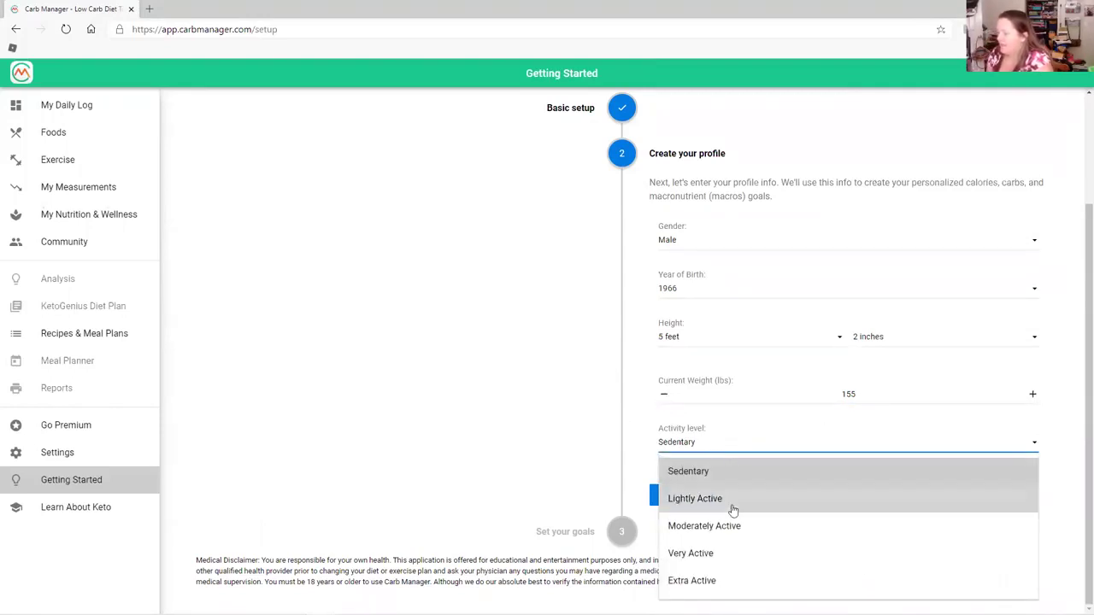
left_click(740, 533)
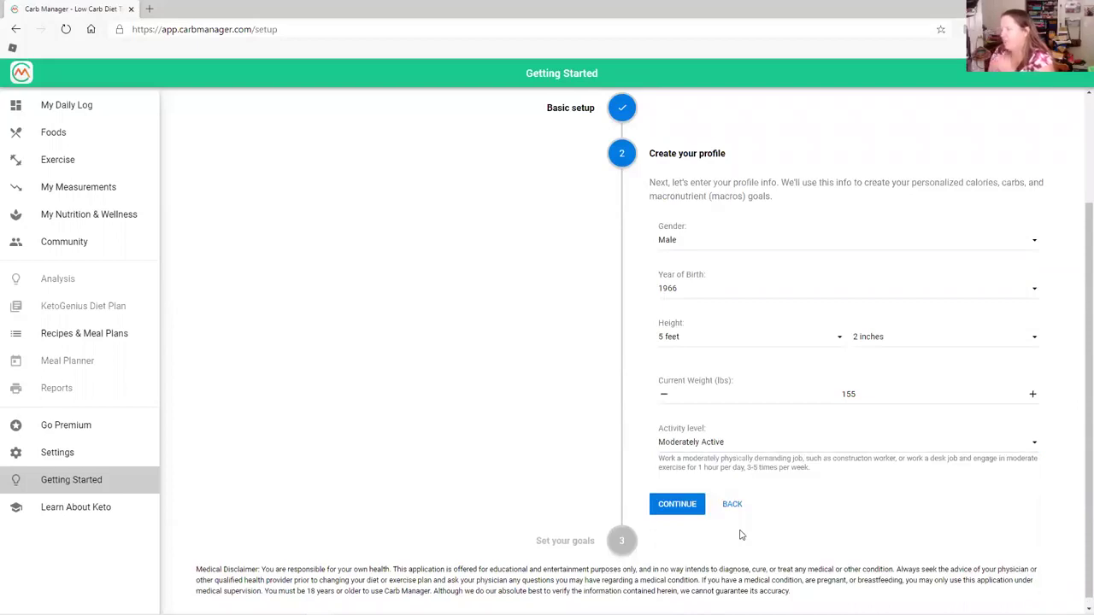
left_click(688, 507)
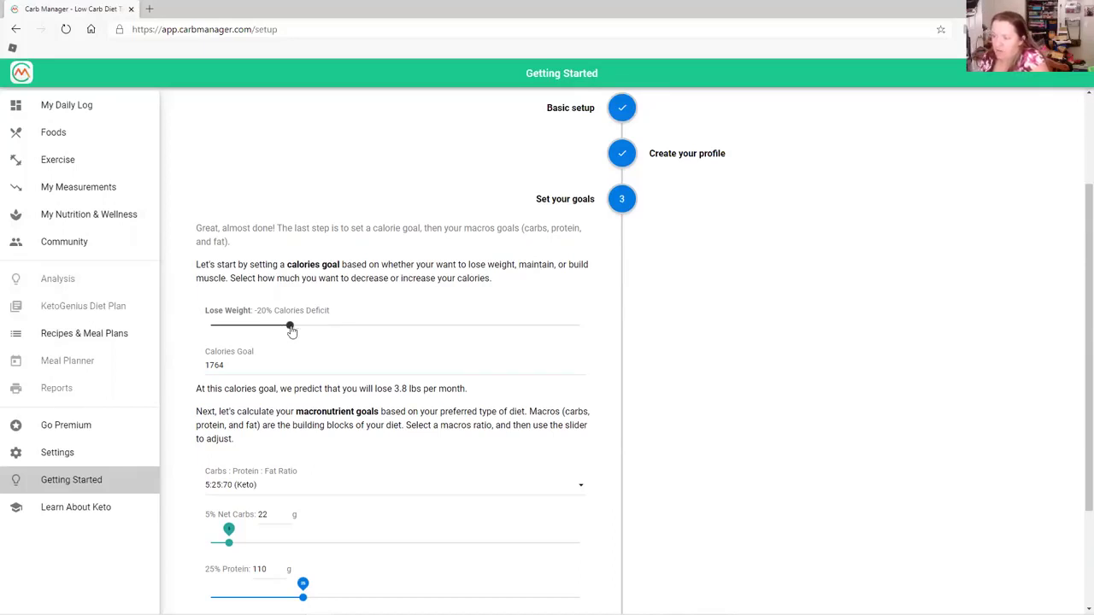
Try calorie goals from a 35% deficit to a 35% surplus, ending on a 20% deficit for losing weight.
left_click_drag(283, 331, 192, 330)
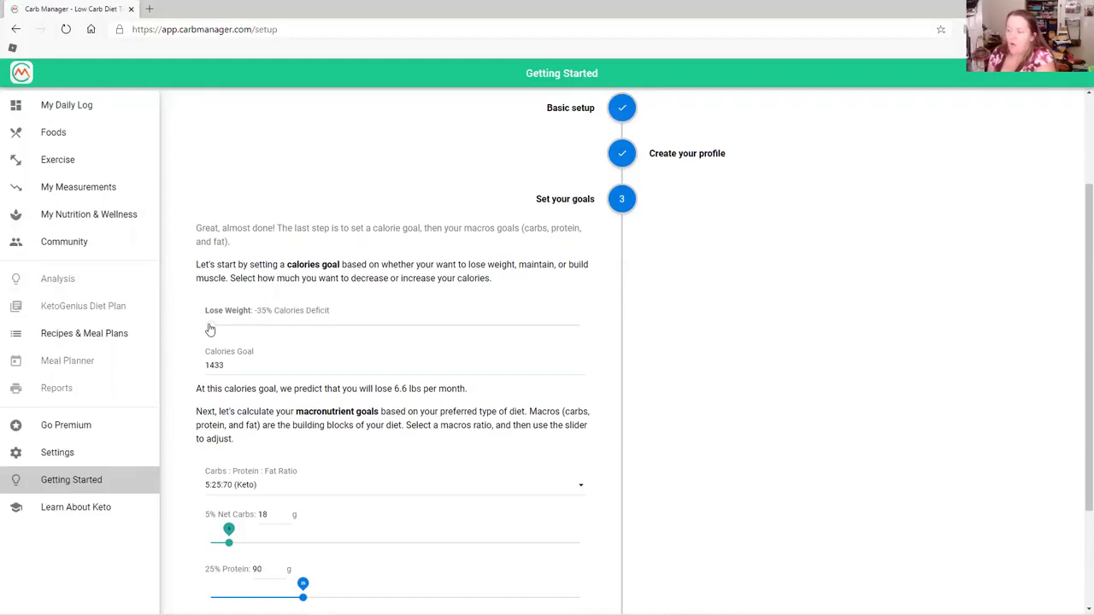
left_click_drag(212, 327, 604, 328)
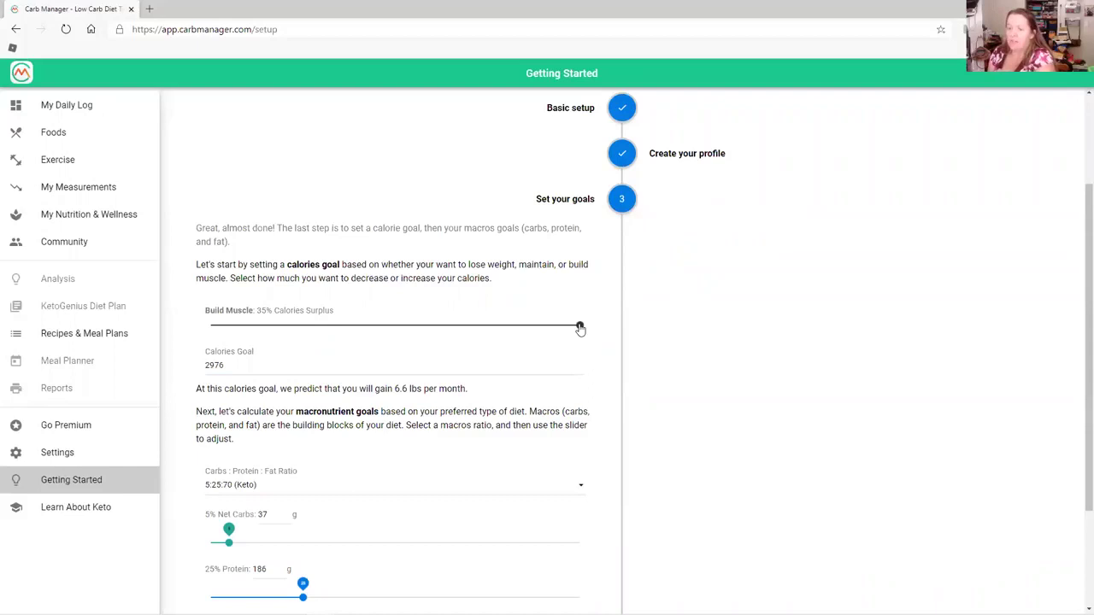
left_click_drag(580, 328, 210, 328)
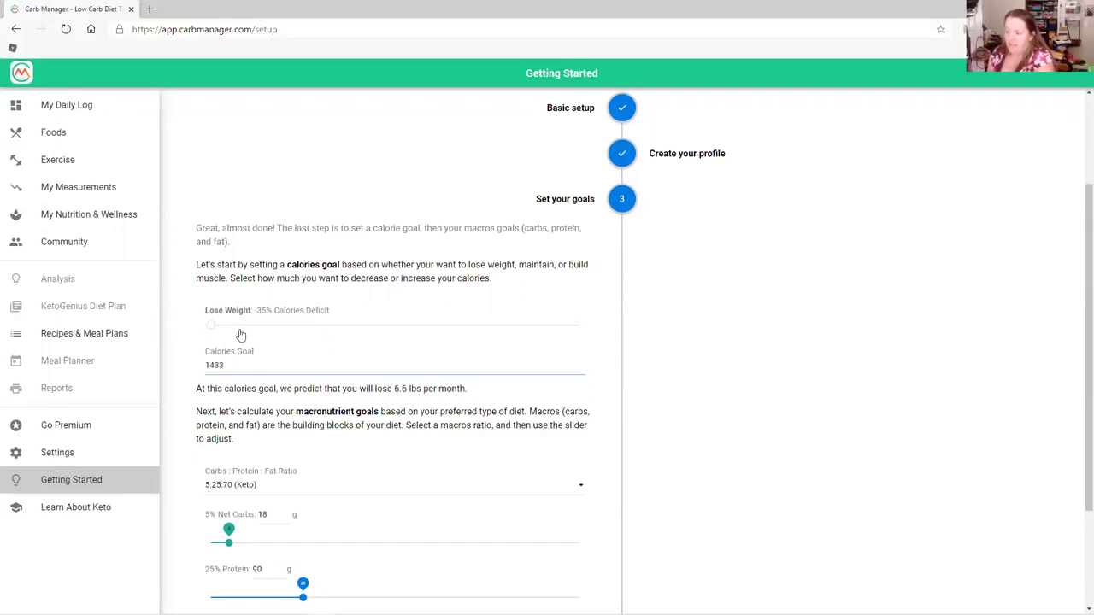
left_click_drag(205, 334, 291, 336)
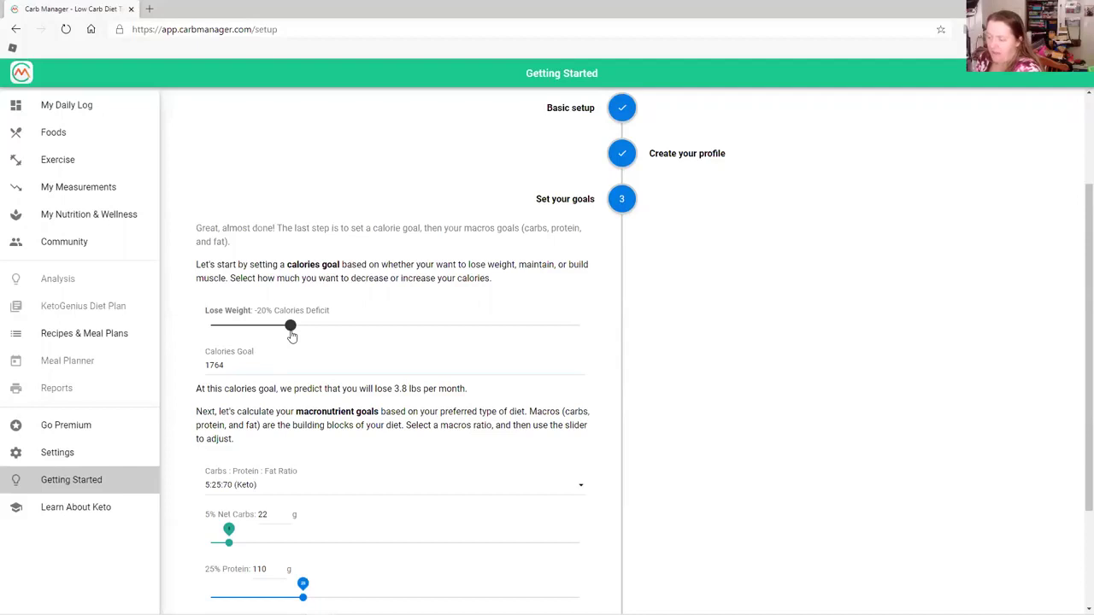
Set the calorie goal to a 35% deficit, apply the 5:25:70 (Keto) macros, and dismiss the premium offer.
left_click_drag(291, 336, 184, 330)
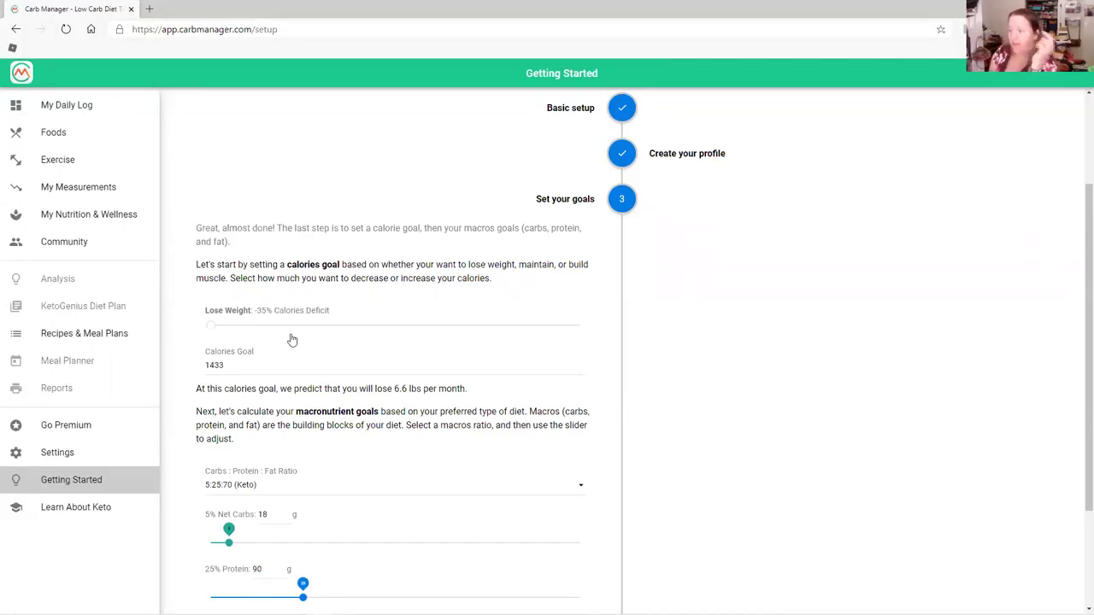
left_click(233, 369)
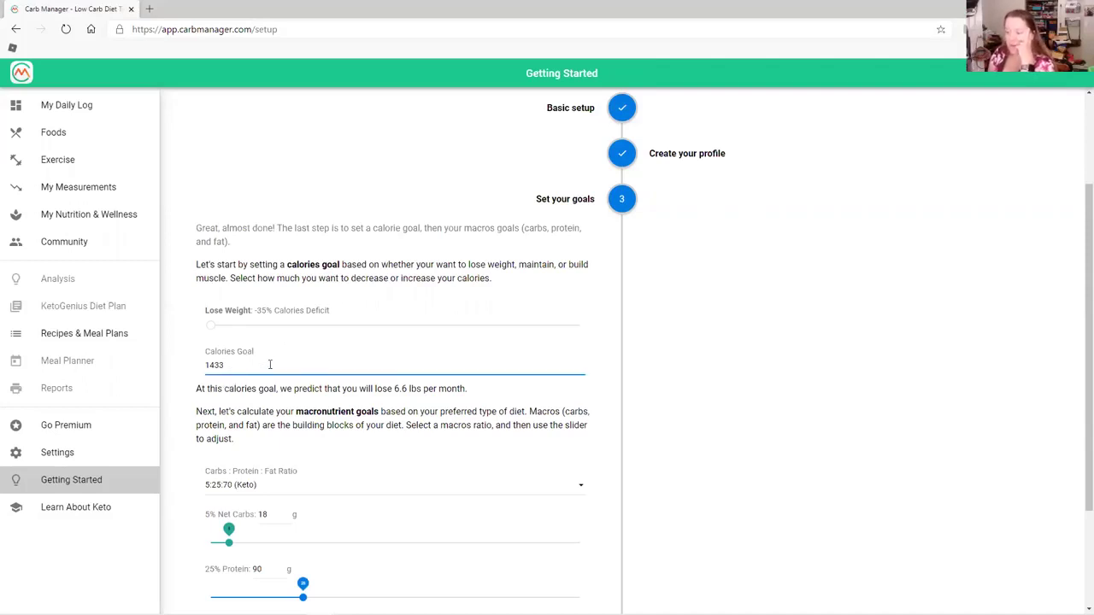
scroll(347, 386, "down", 2)
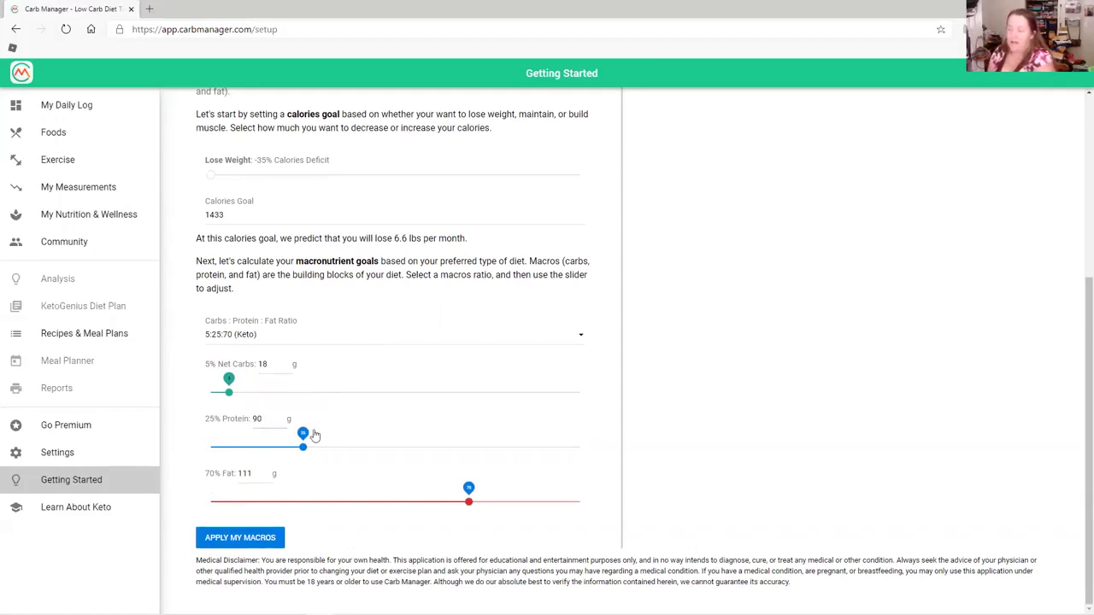
left_click(227, 538)
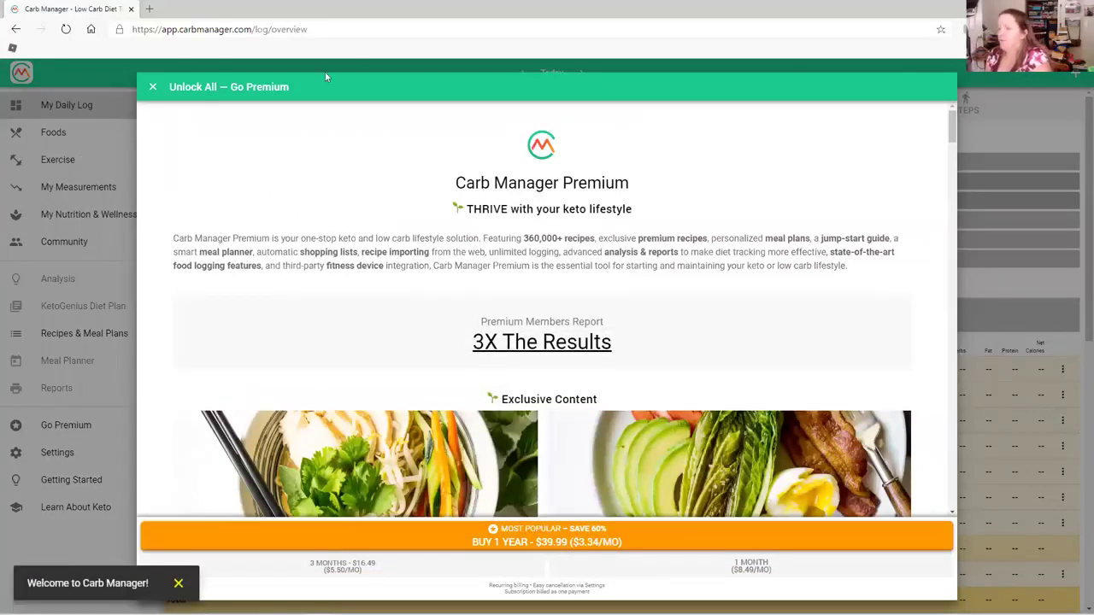
left_click(153, 88)
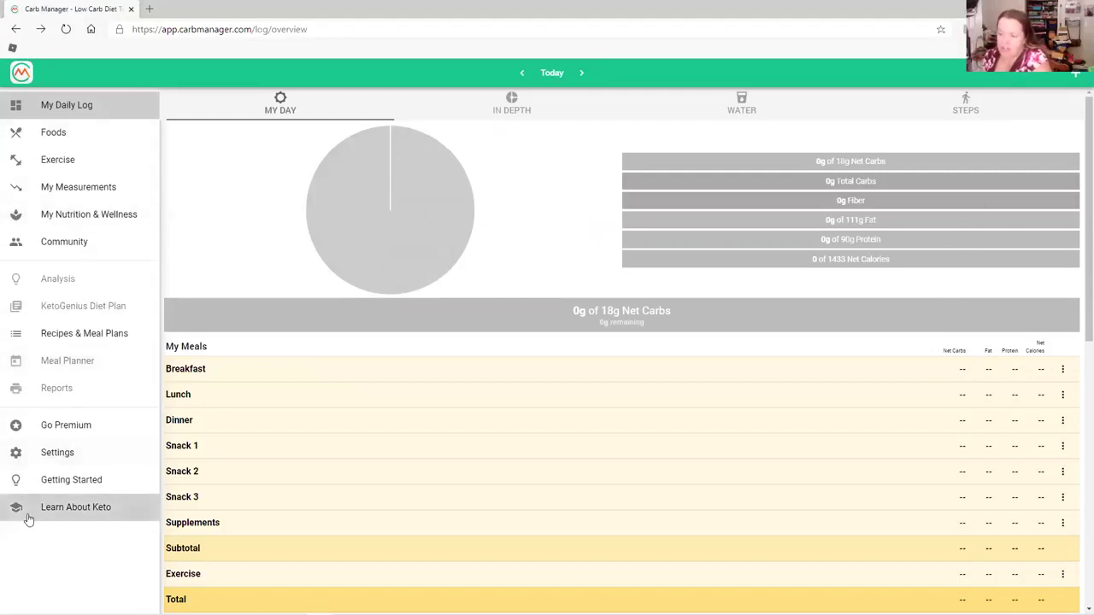
In the app settings, set Ketones Measured to Blood Test - Beta-hydroxybutyrate (BHB).
left_click(79, 461)
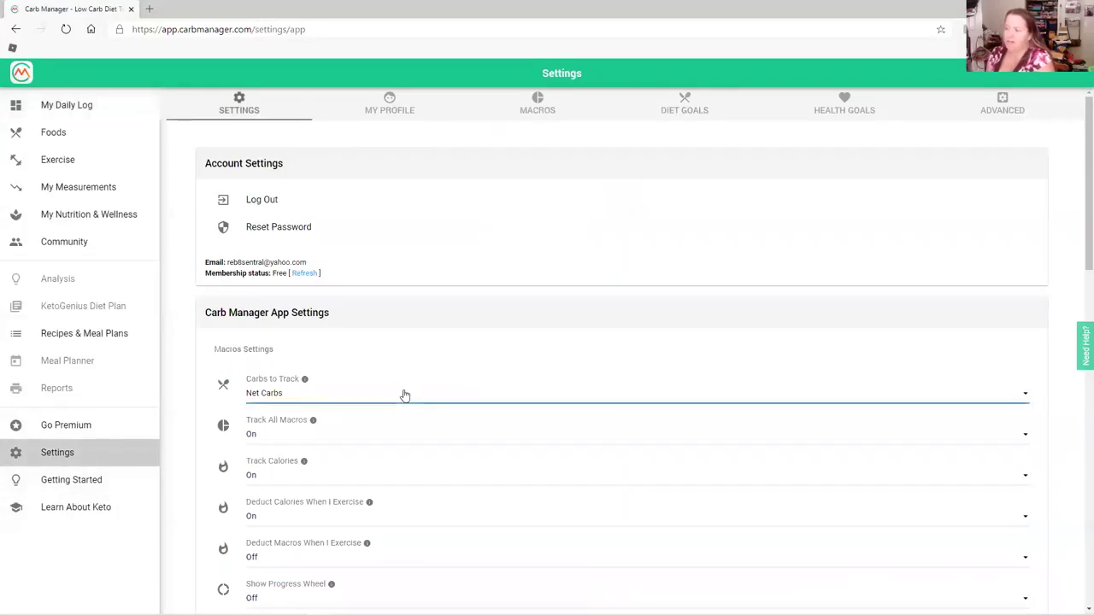
scroll(405, 395, "down", 6)
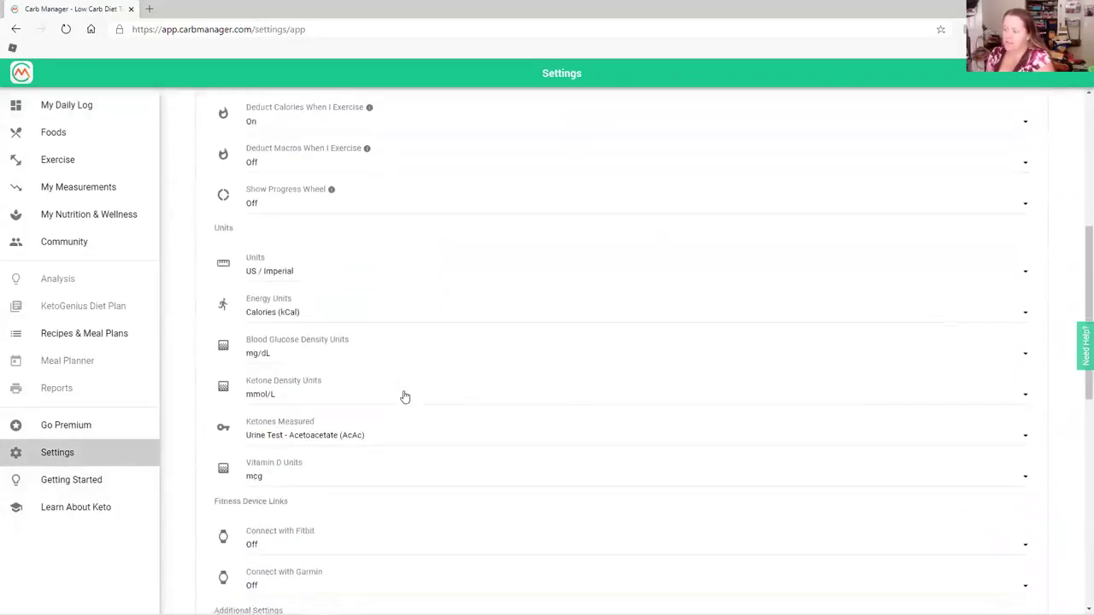
scroll(405, 395, "down", 2)
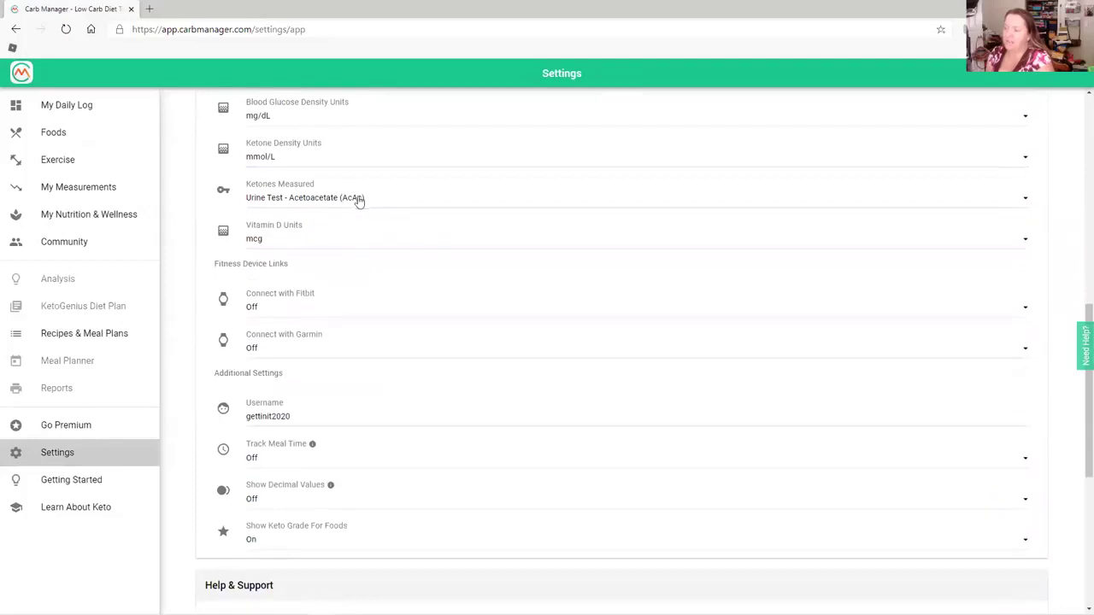
left_click(393, 203)
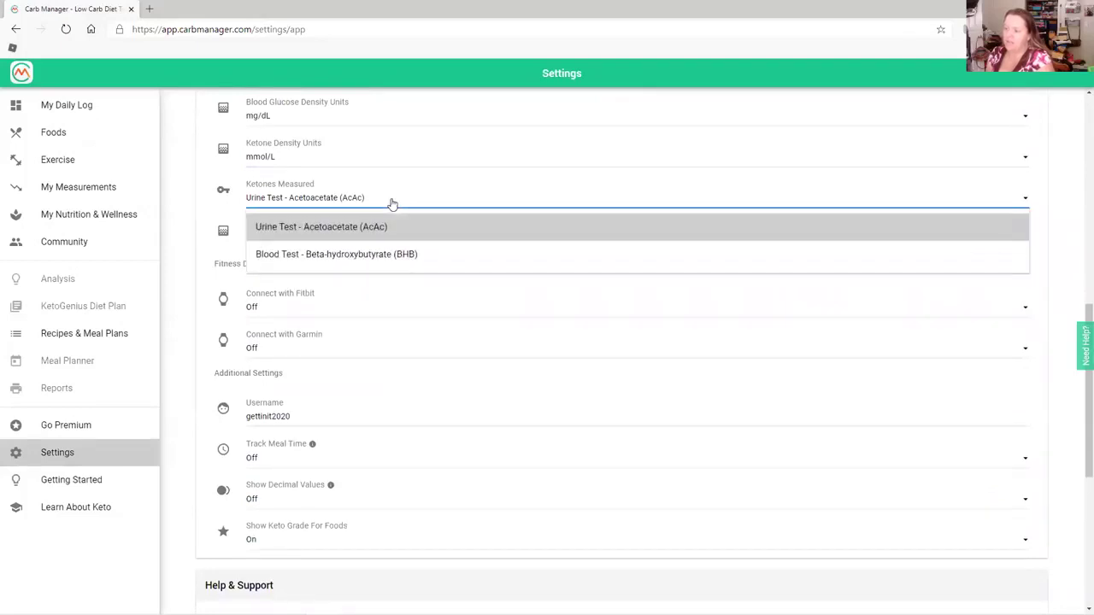
left_click(376, 255)
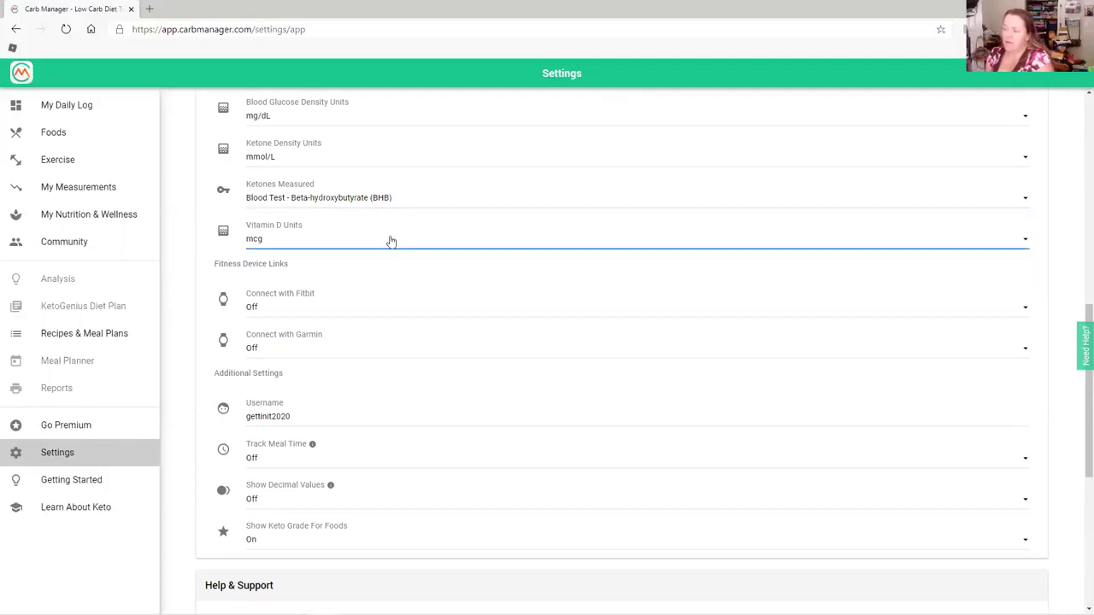
Review the unit, fitness device and additional settings, including the options for Track Meal Time.
scroll(392, 242, "up", 1)
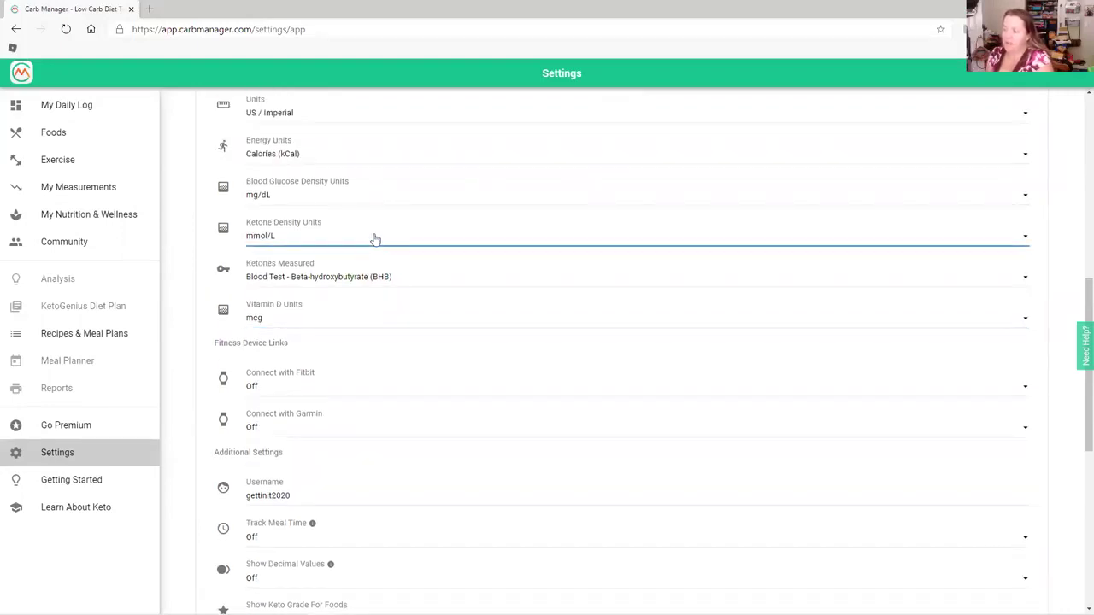
scroll(374, 240, "up", 2)
scroll(356, 276, "down", 3)
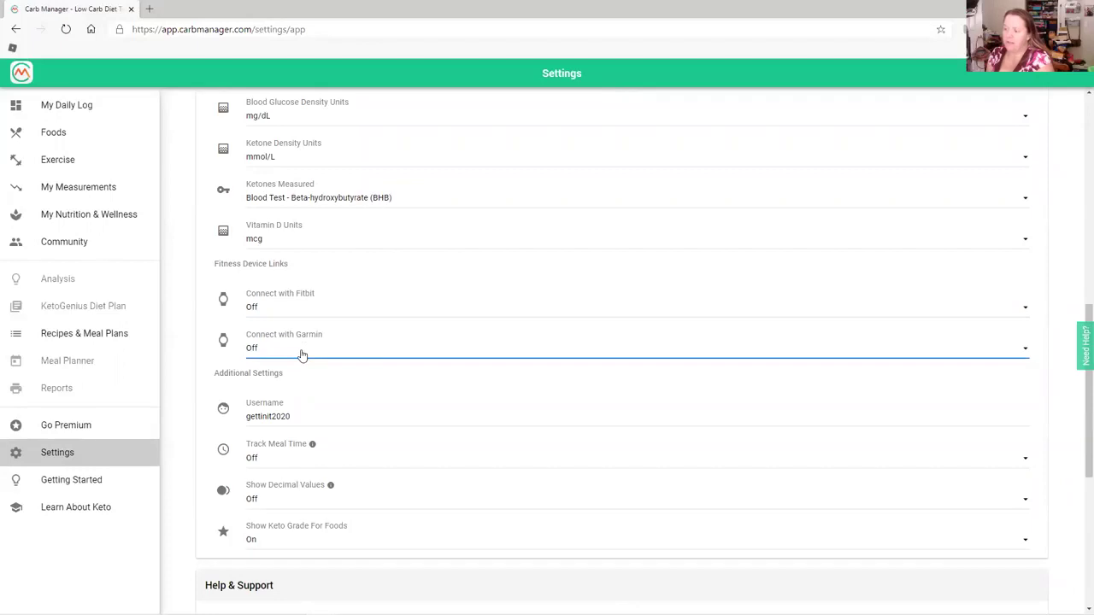
scroll(362, 353, "down", 1)
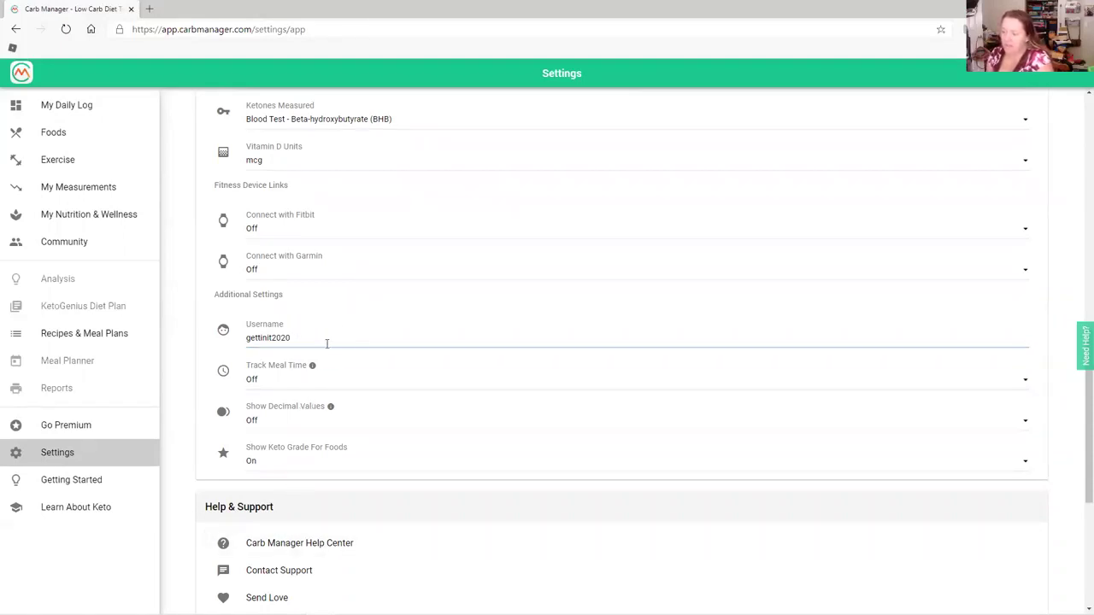
left_click(277, 384)
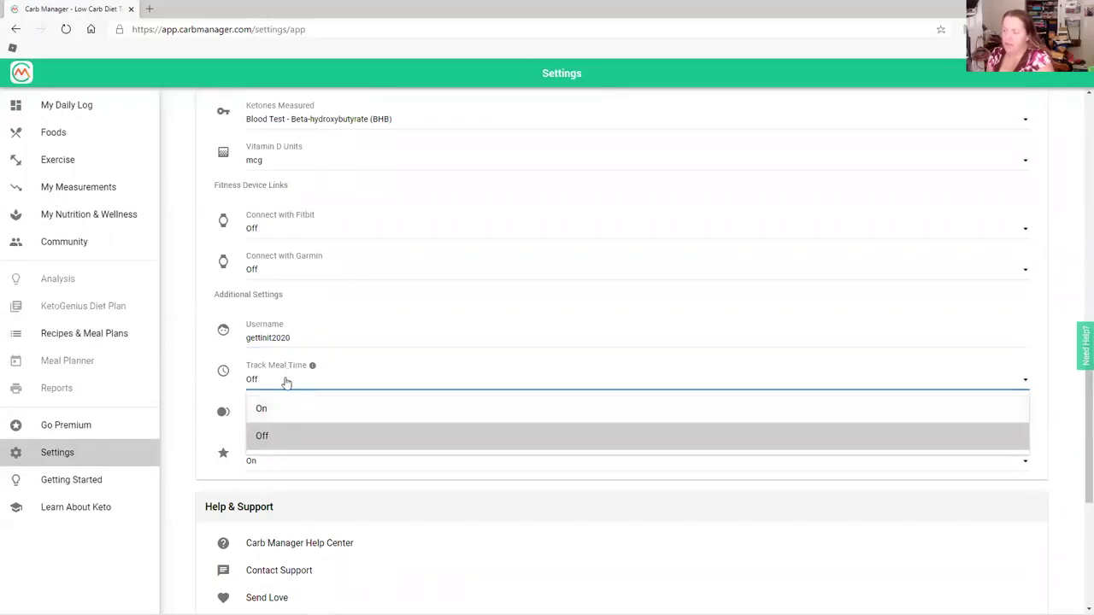
left_click(286, 383)
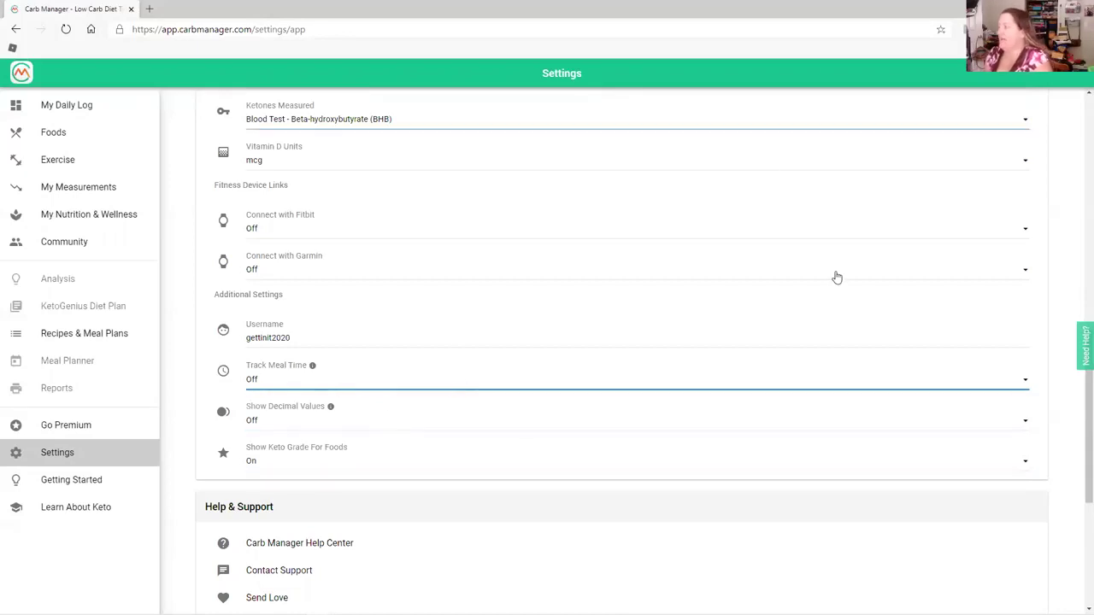
Look through the health goals, diet goals and macros calculator settings.
scroll(878, 309, "up", 5)
scroll(880, 308, "up", 3)
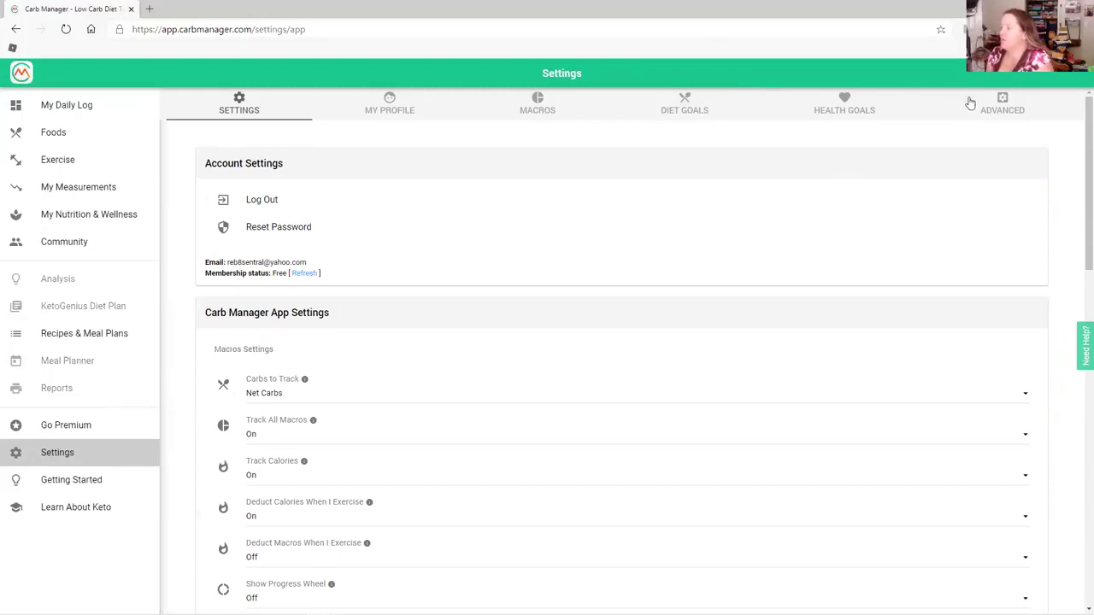
left_click(844, 103)
left_click(689, 104)
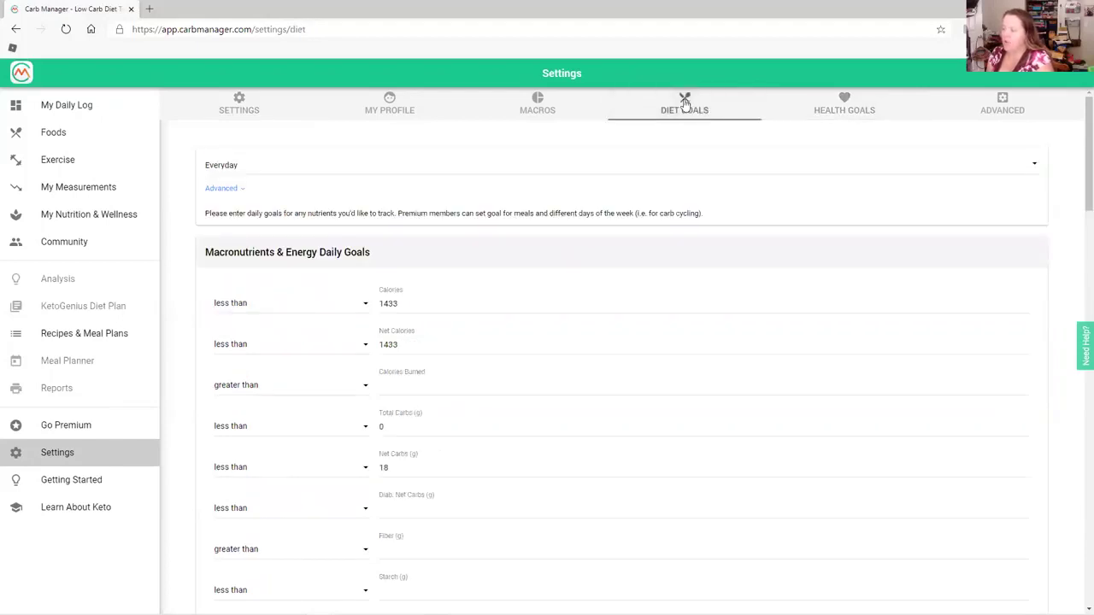
left_click(538, 102)
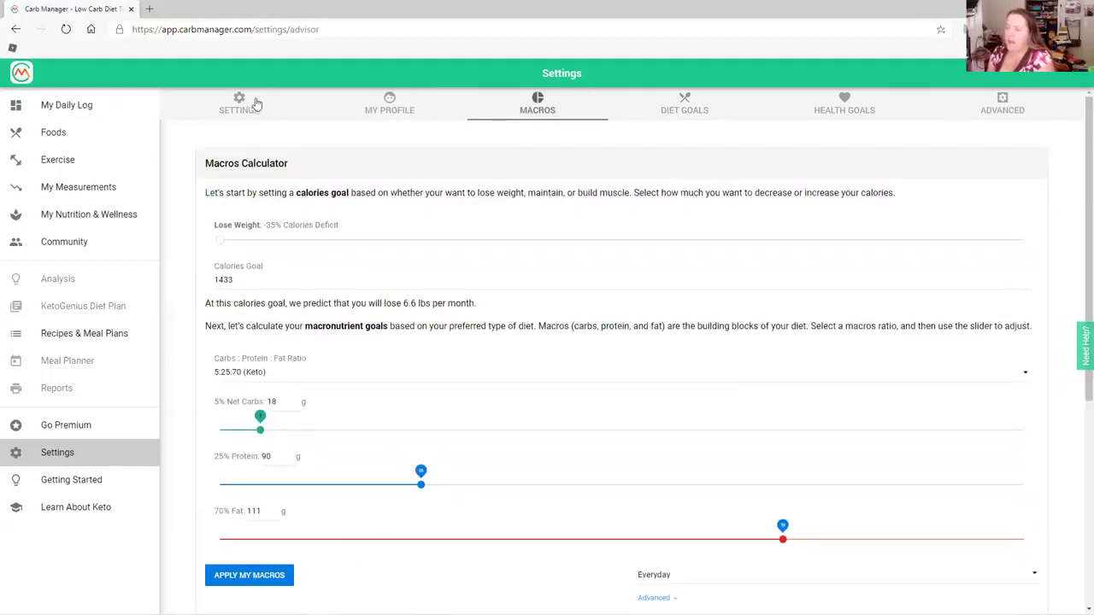
Review the weight chart in My Measurements and delete the 180.0 lbs entry.
left_click(61, 192)
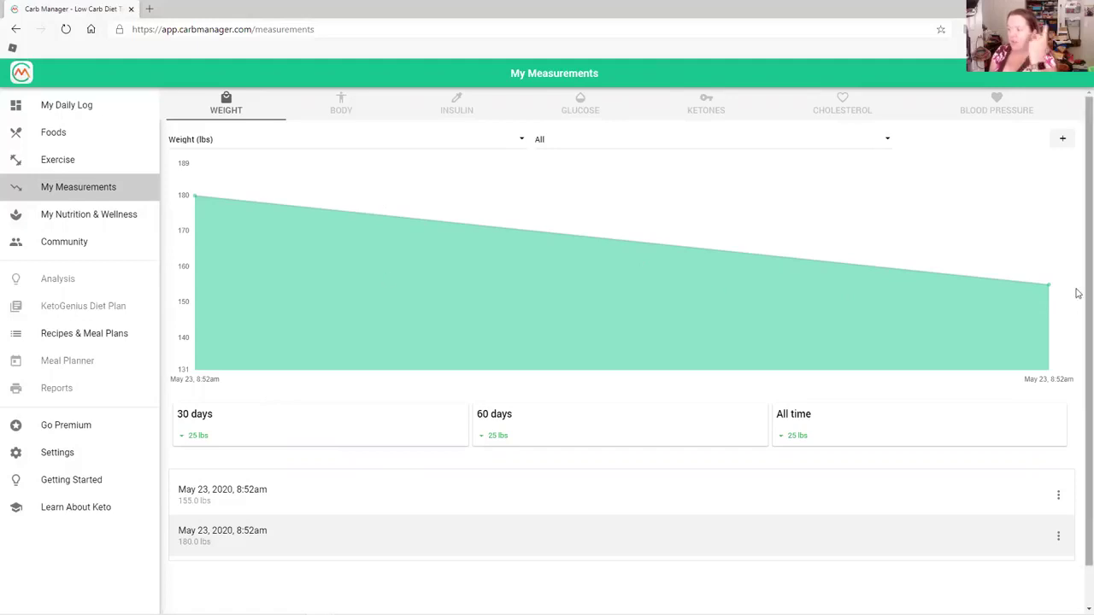
scroll(778, 324, "down", 1)
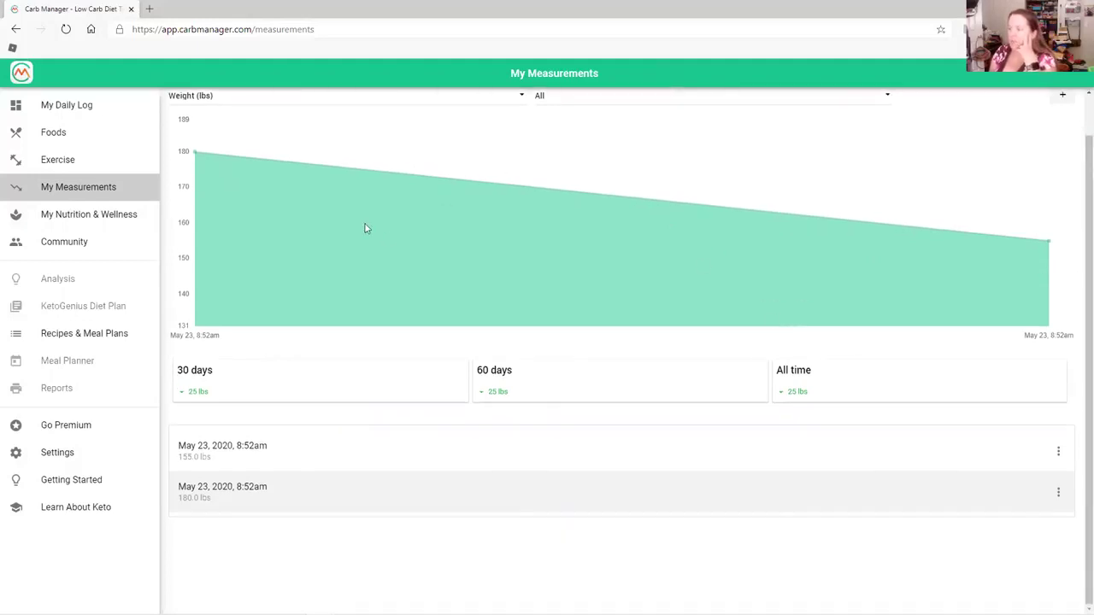
scroll(366, 229, "up", 1)
mouse_move(196, 198)
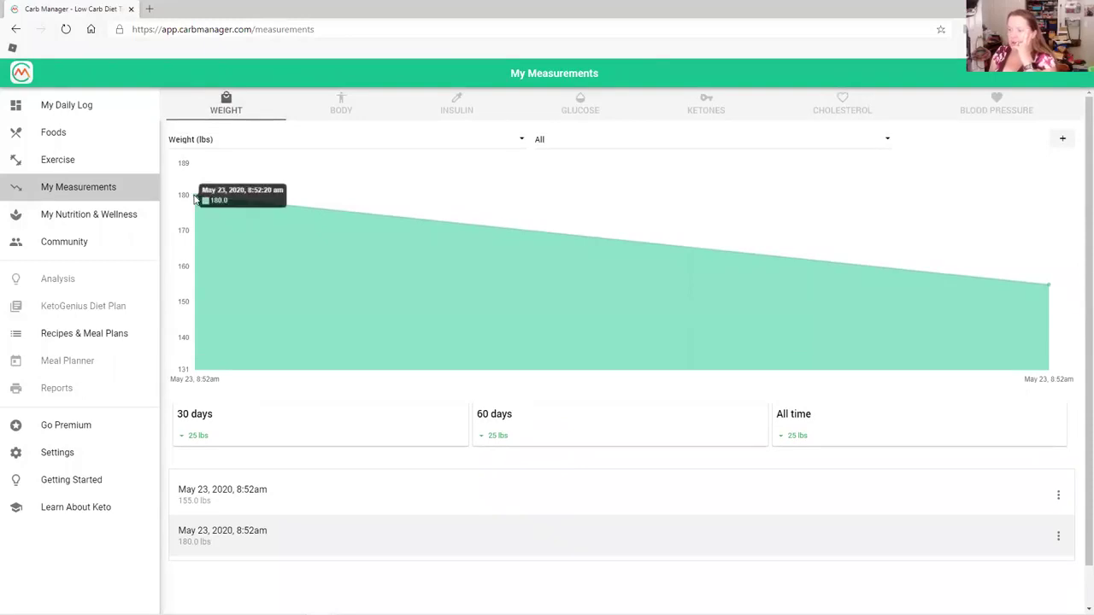
scroll(195, 200, "down", 1)
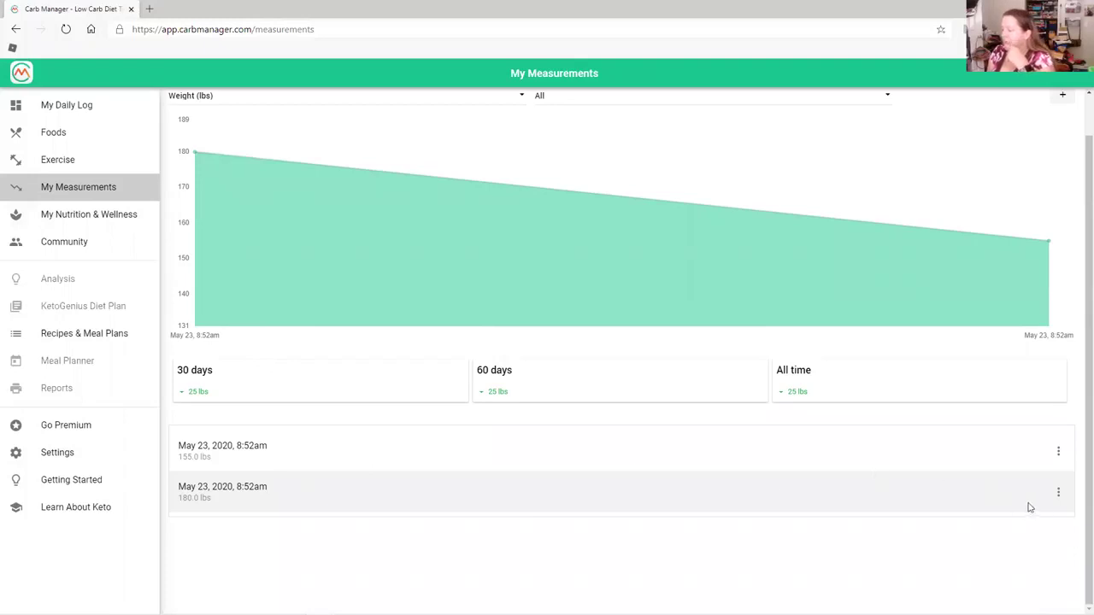
left_click(1058, 495)
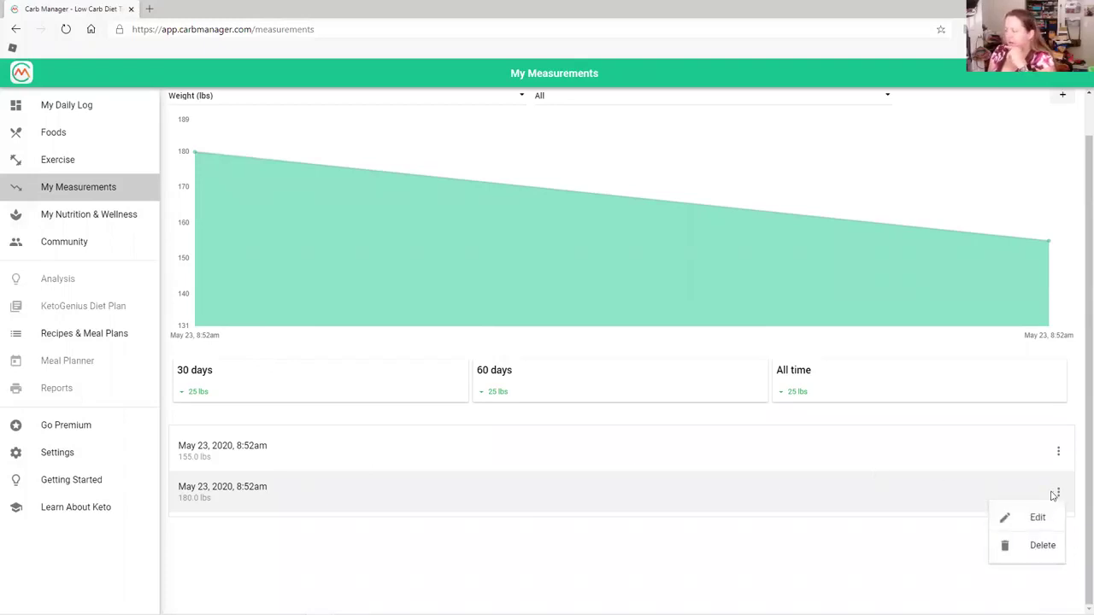
left_click(1036, 547)
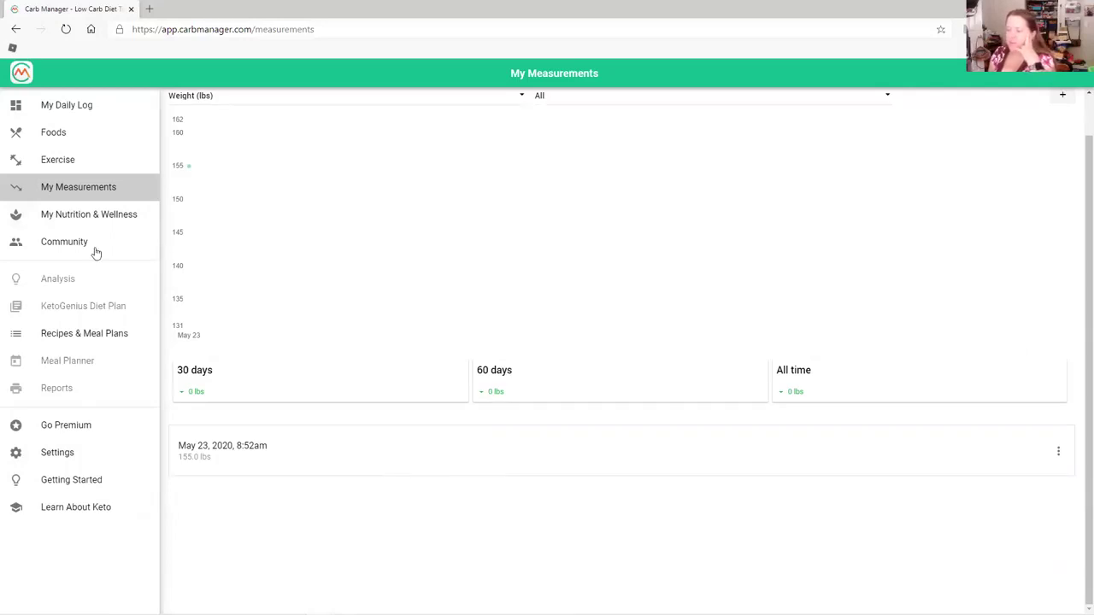
Look through My Nutrition & Wellness and the Community's newsfeed, friends, challenge and groups pages, then open and close the forum.
left_click(102, 220)
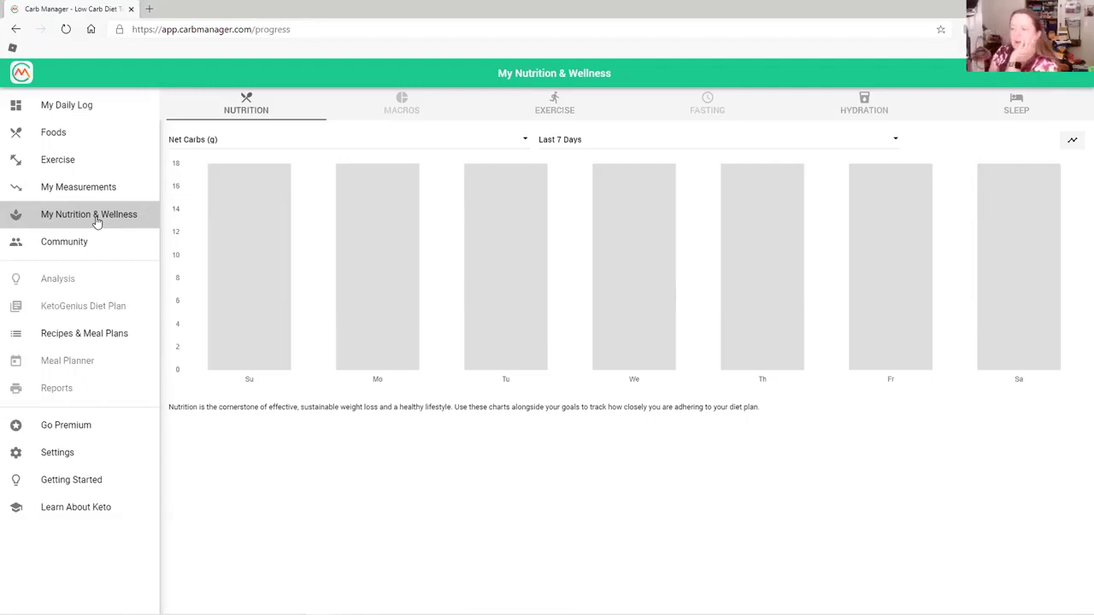
left_click(90, 242)
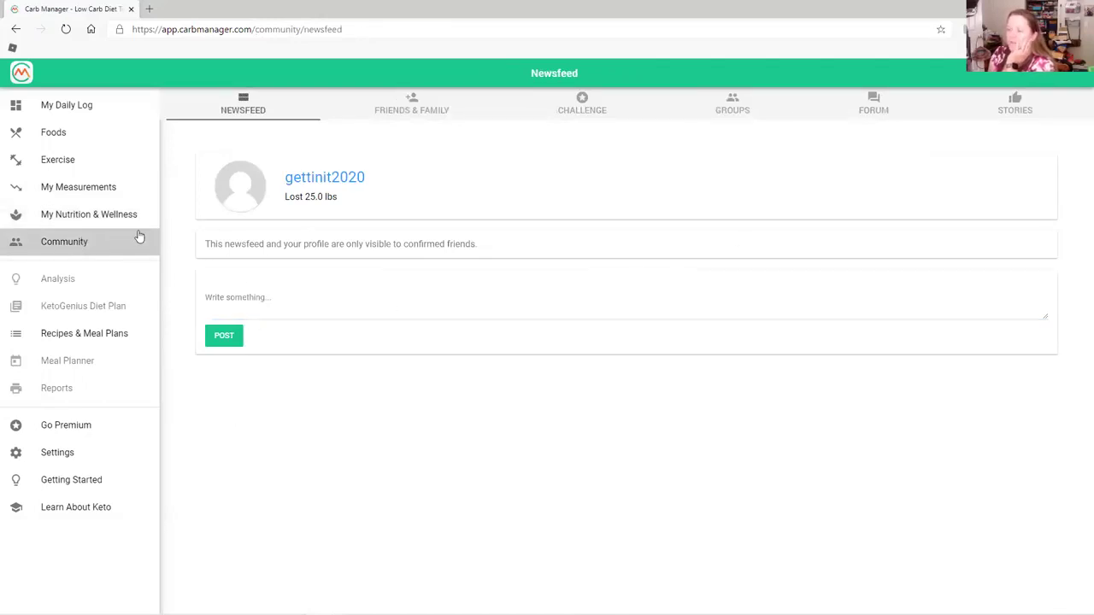
left_click(402, 105)
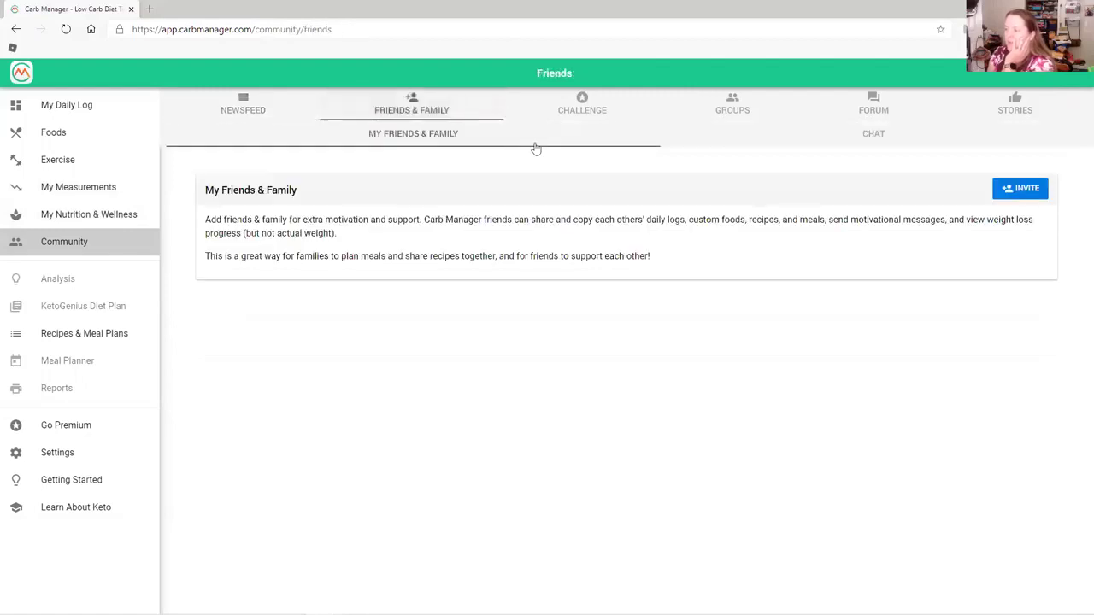
left_click(580, 109)
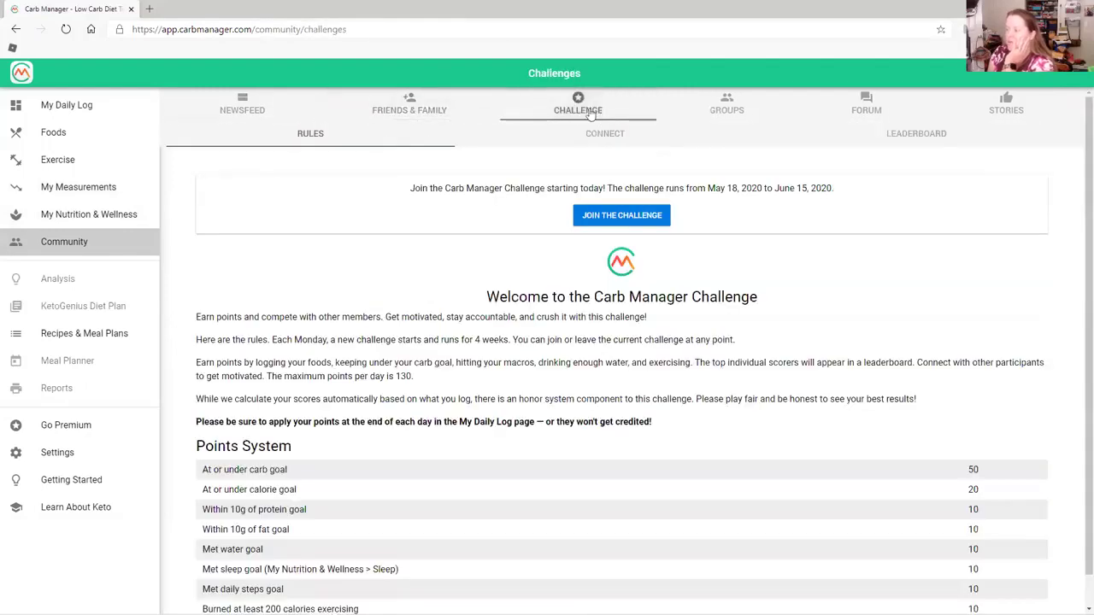
left_click(732, 106)
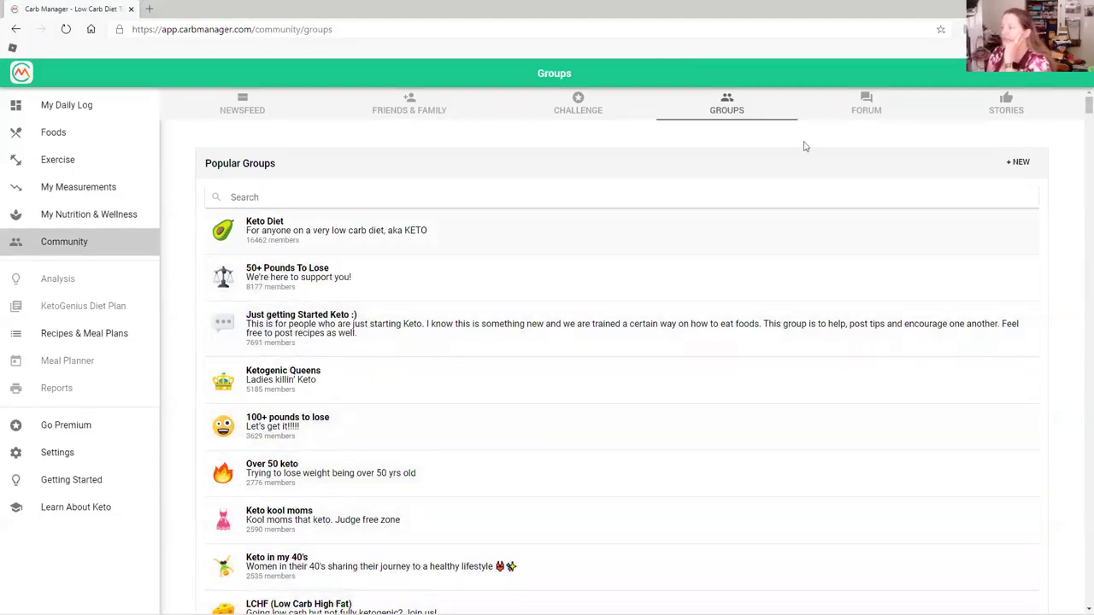
left_click(872, 101)
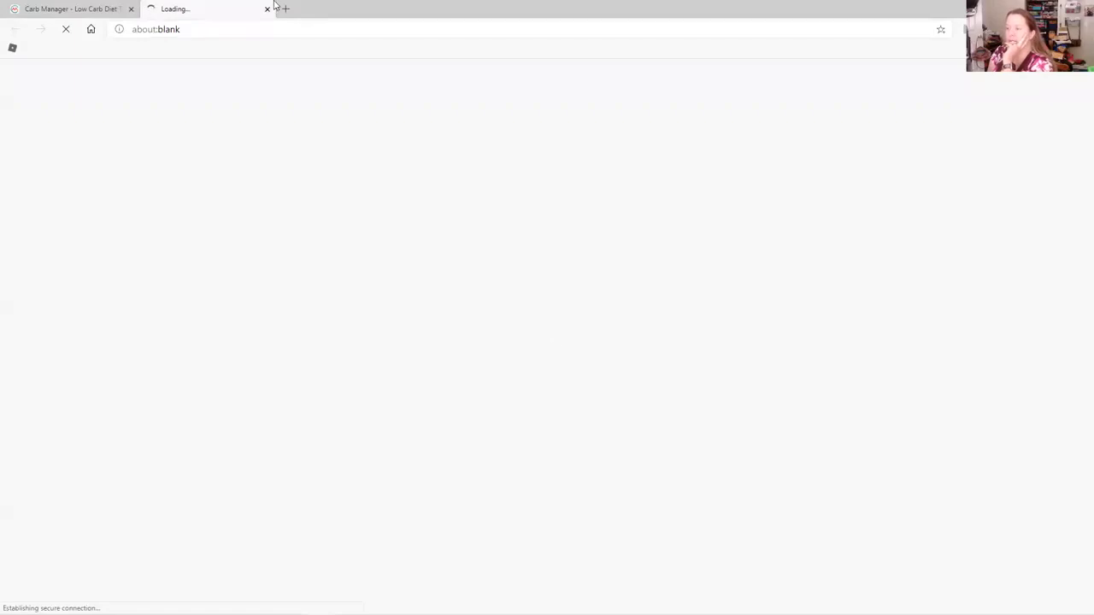
left_click(267, 11)
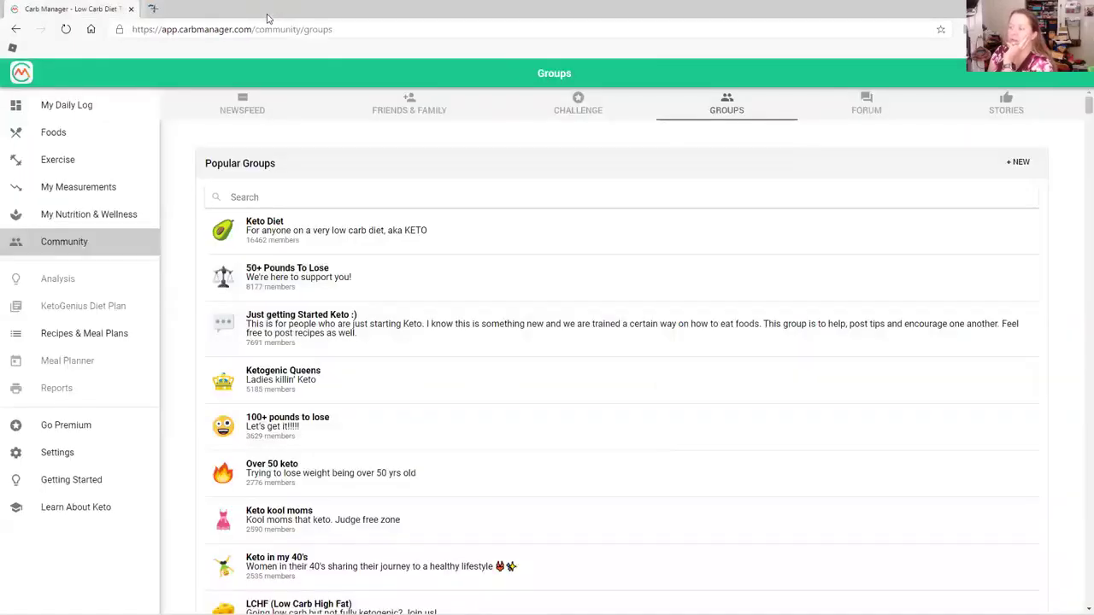
View the daily log's In Depth charts, browsing ahead to Monday, May 25 and back to yesterday.
left_click(82, 117)
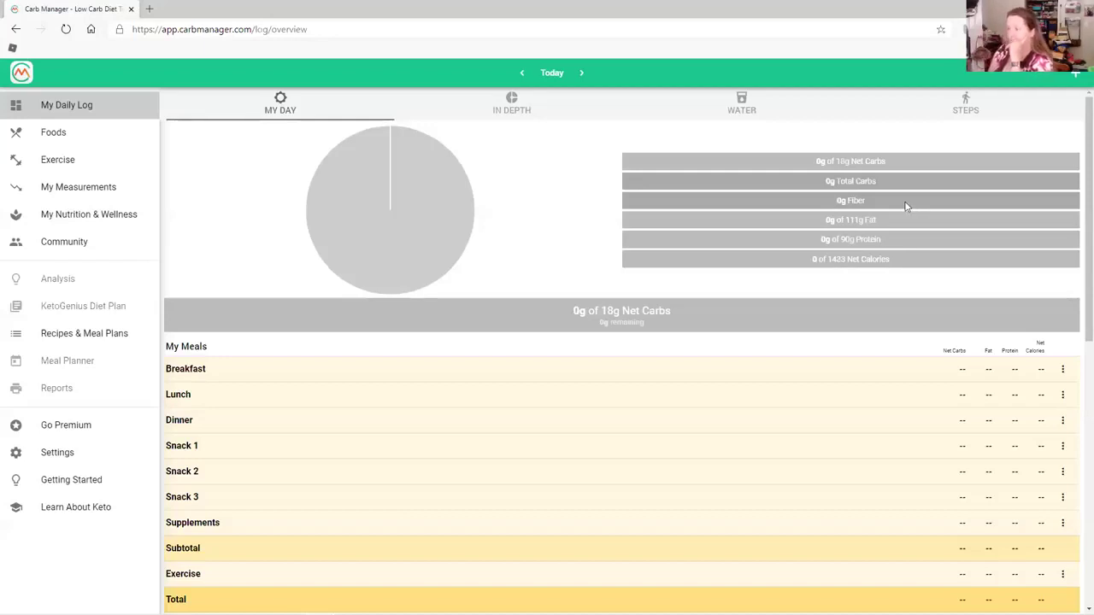
left_click(519, 108)
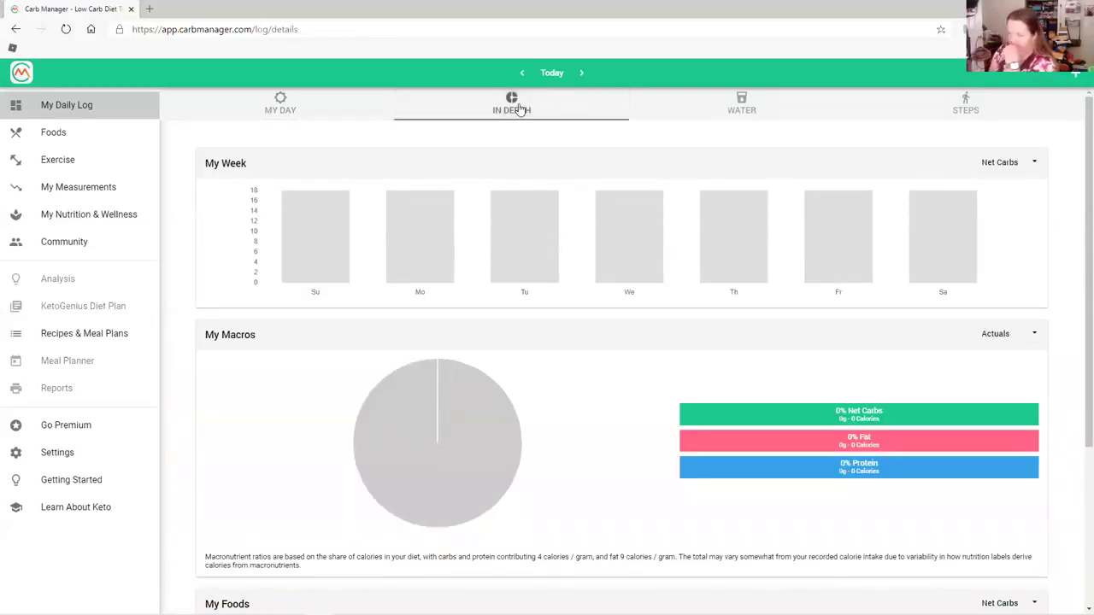
left_click(581, 75)
left_click(581, 76)
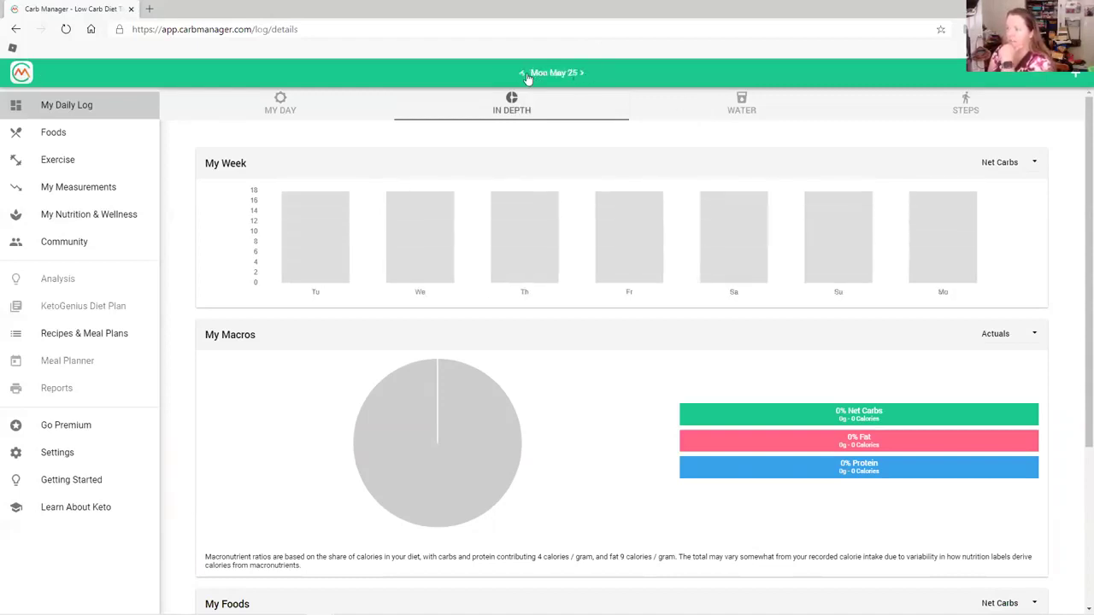
left_click(522, 74)
left_click(522, 73)
left_click(522, 74)
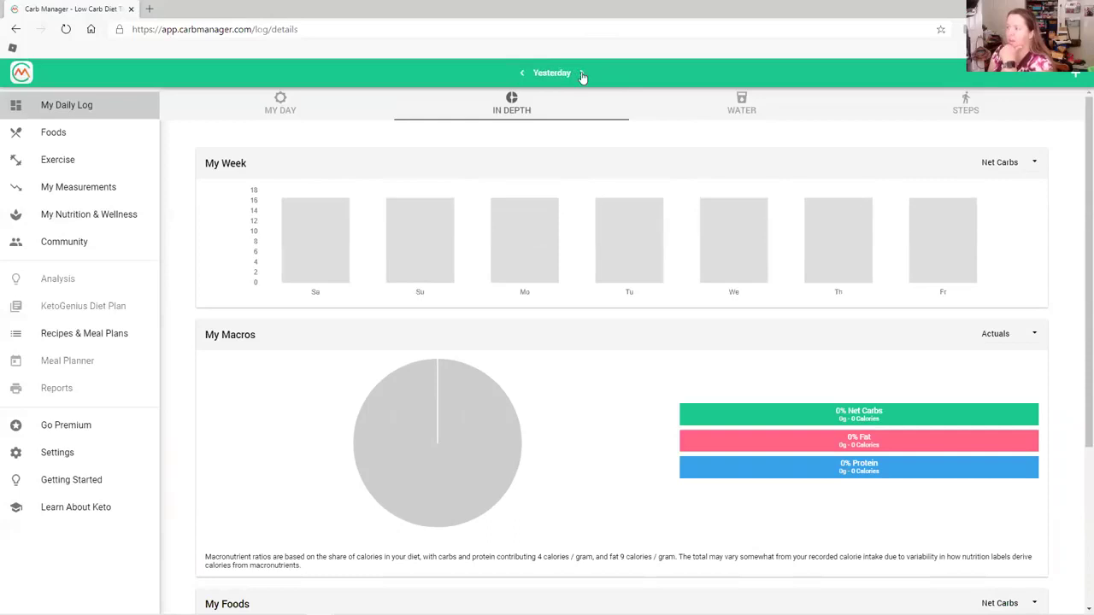
Switch the daily log to today and try the water tracker: fill two glasses, empty them, and fill glasses again.
left_click(582, 76)
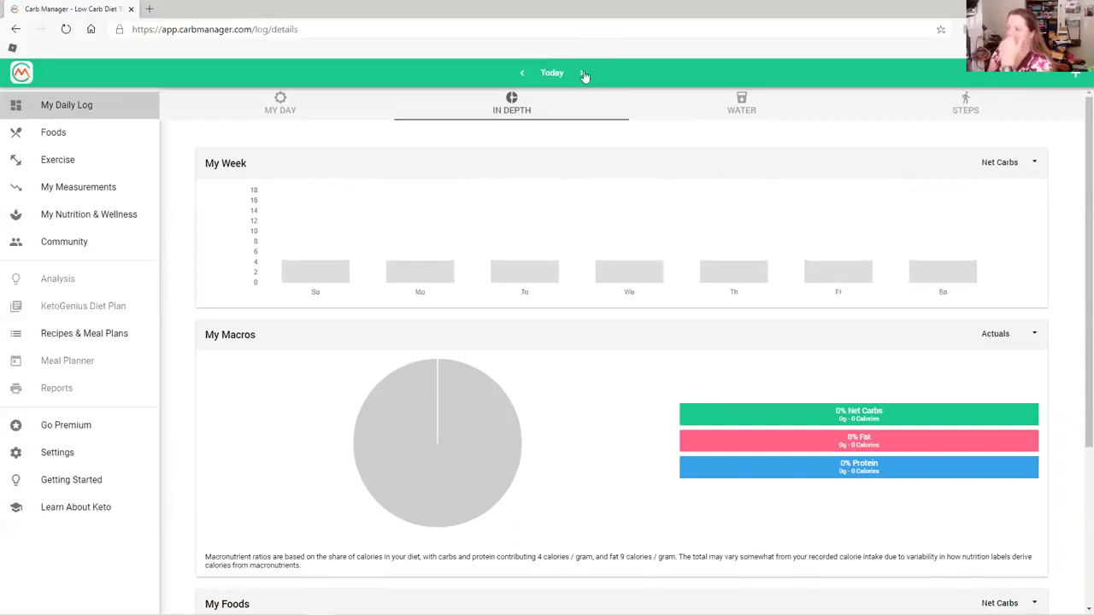
left_click(743, 107)
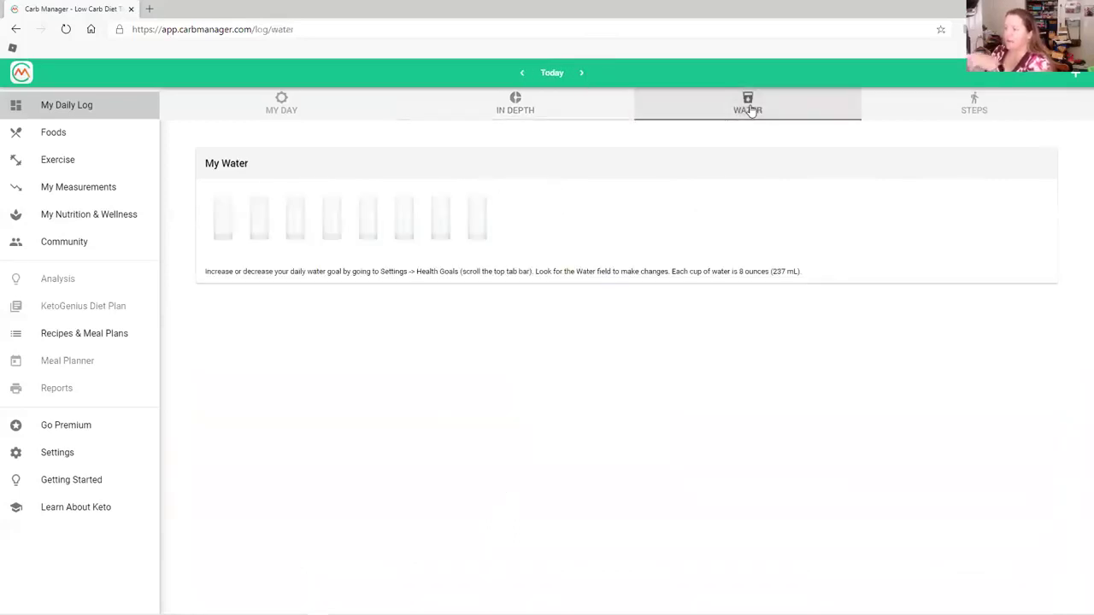
left_click(224, 223)
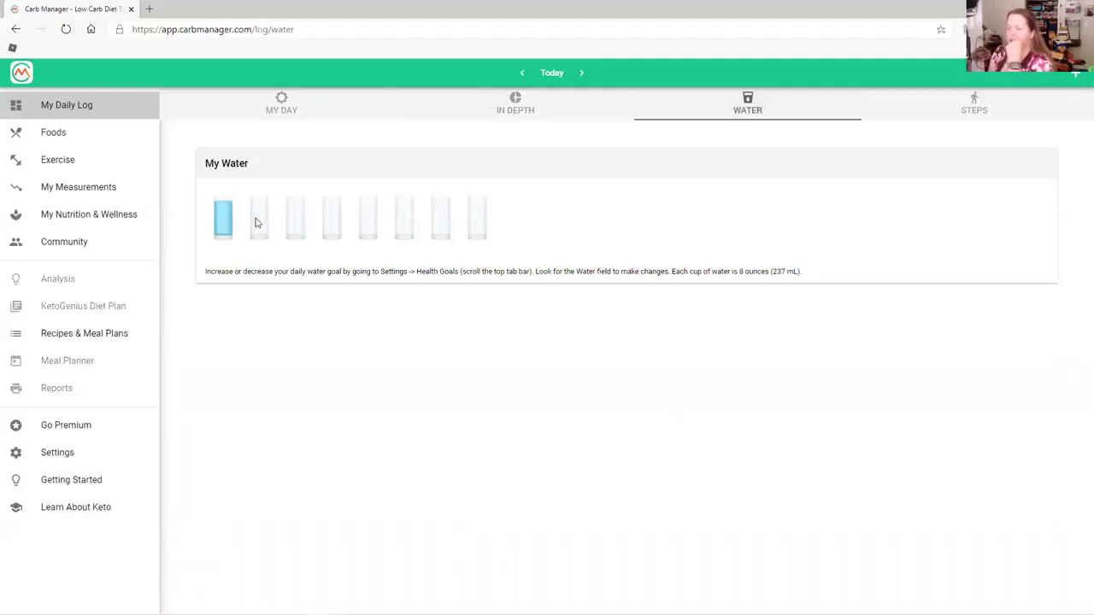
left_click(259, 221)
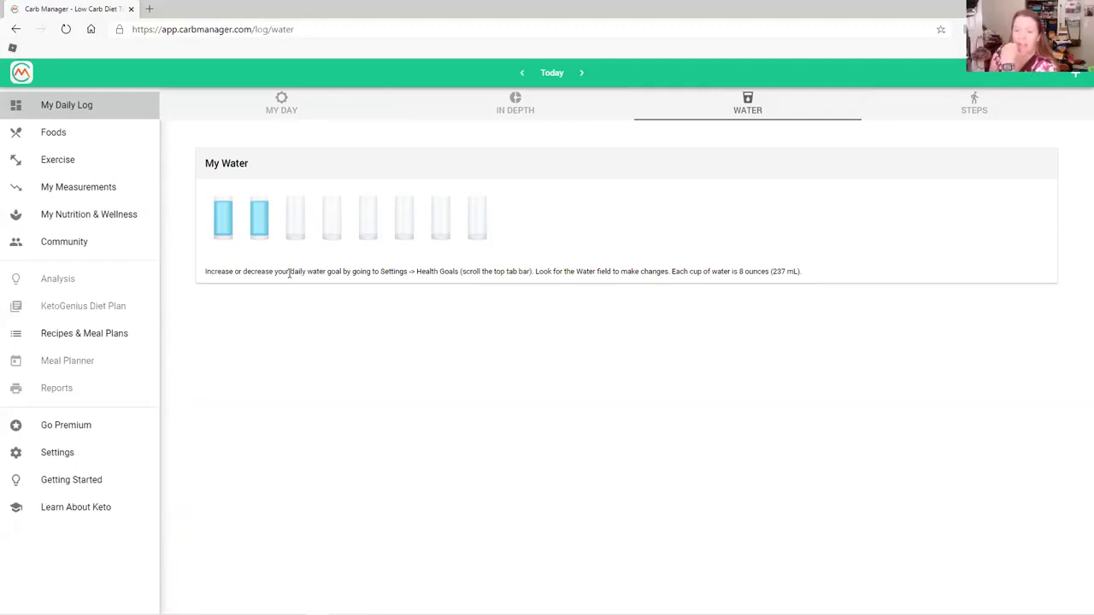
left_click(253, 225)
left_click(227, 224)
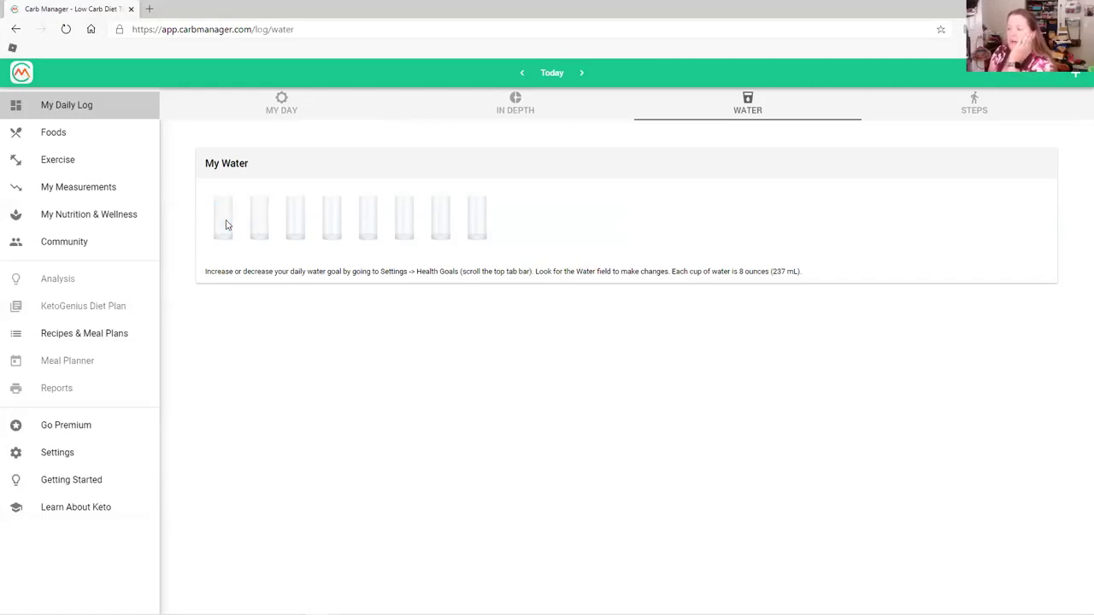
left_click(267, 225)
left_click(481, 222)
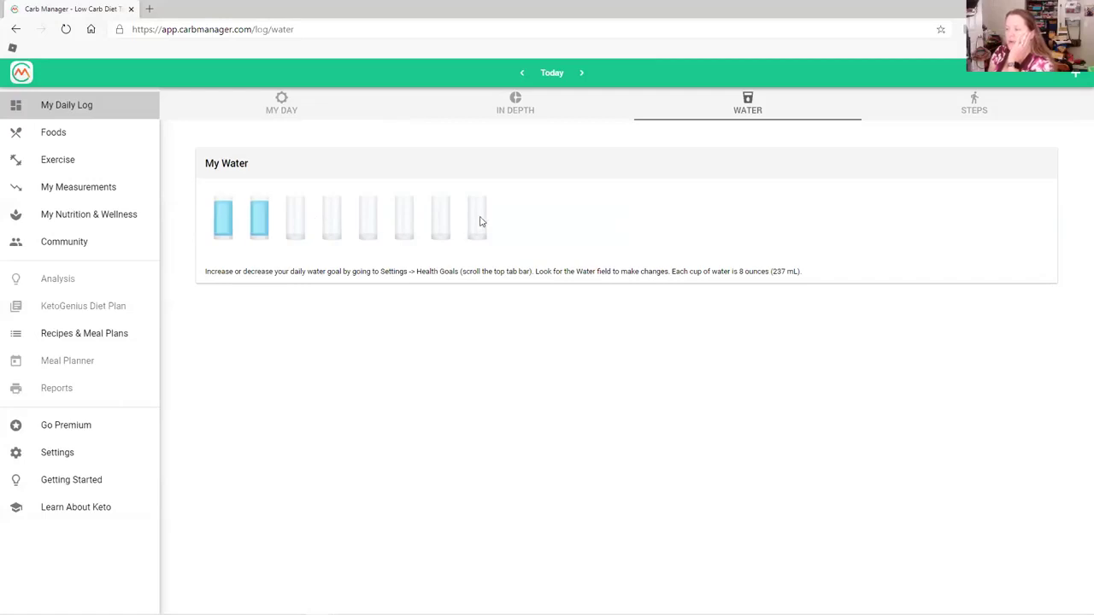
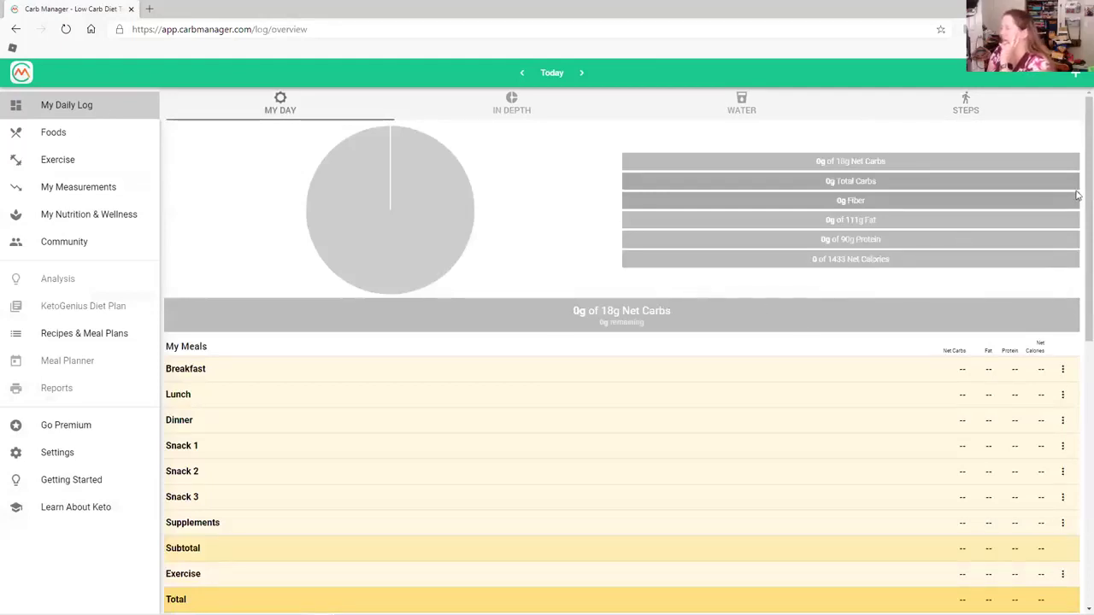
Start adding foods to Breakfast in today's log, search for oatmeal and open the Instant Oatmeal entry.
left_click_drag(1077, 199, 1074, 296)
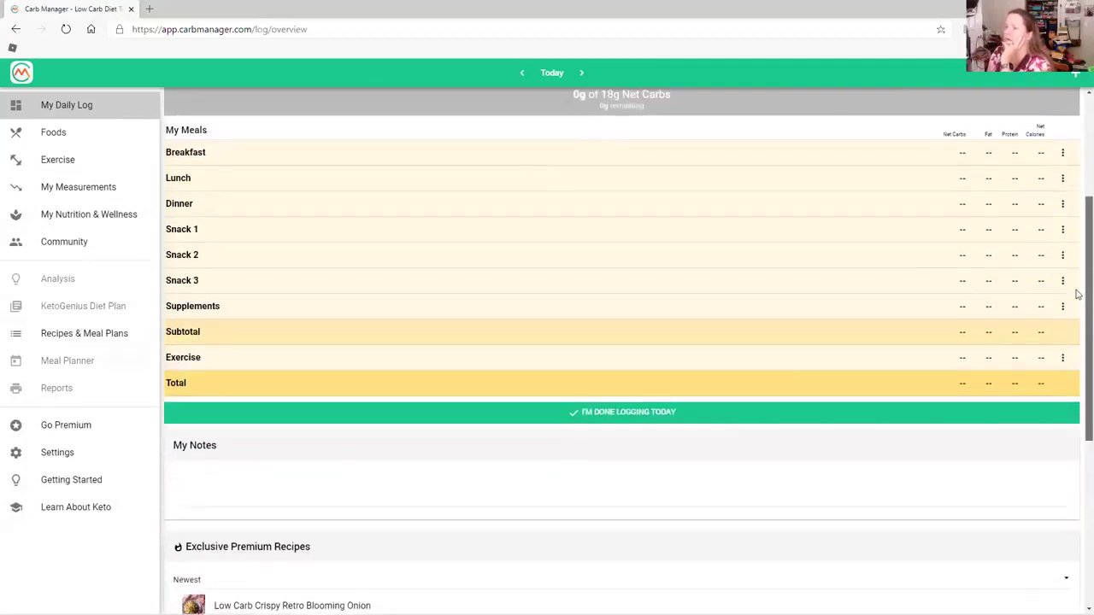
left_click(1062, 177)
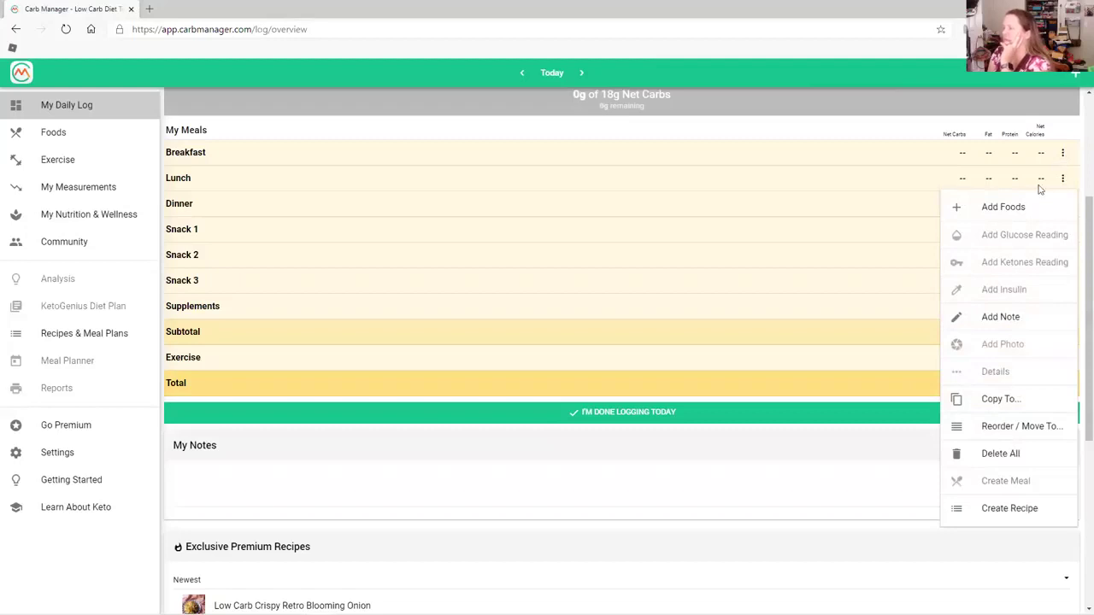
left_click(1006, 213)
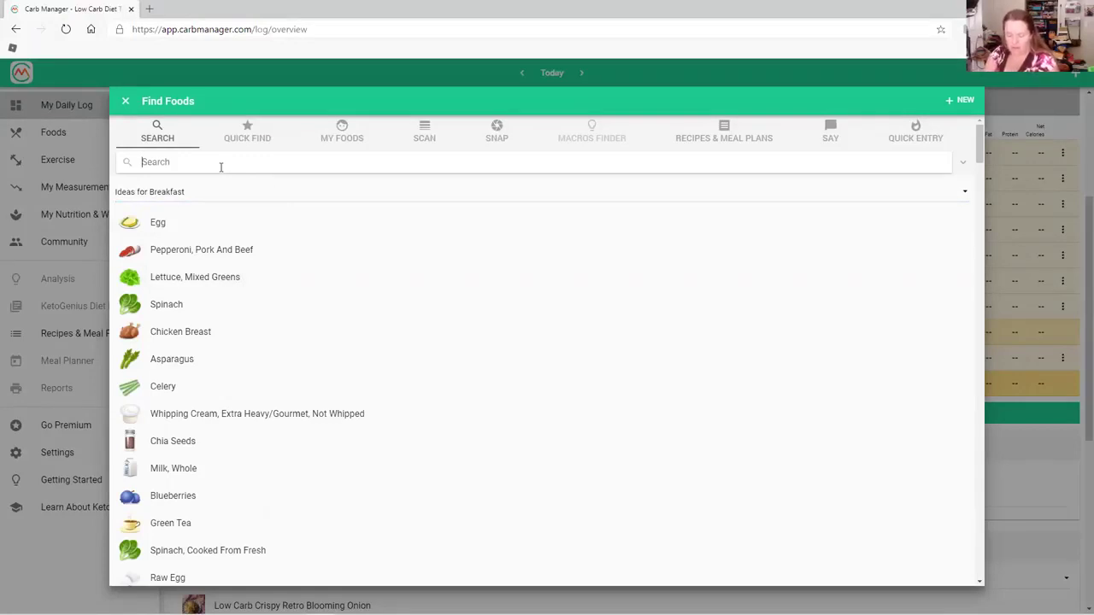
type("oat")
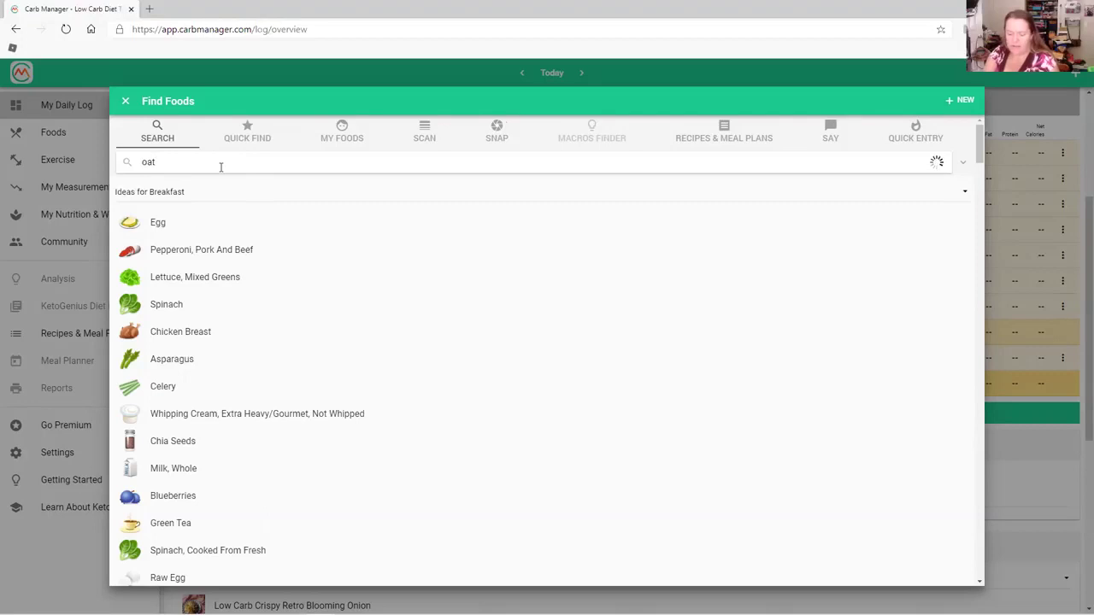
type("meal")
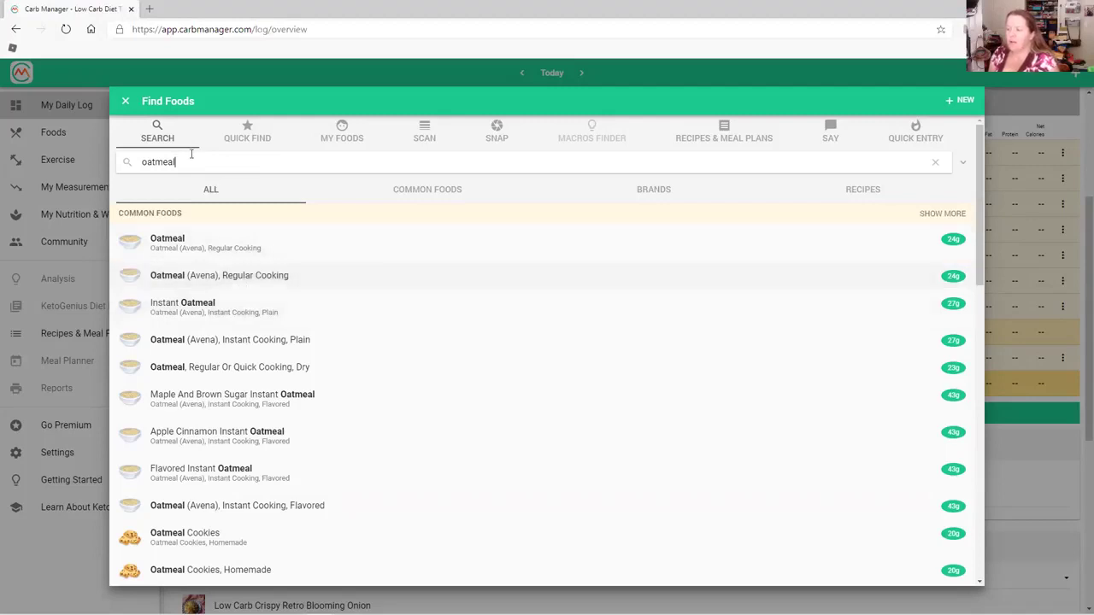
left_click(183, 245)
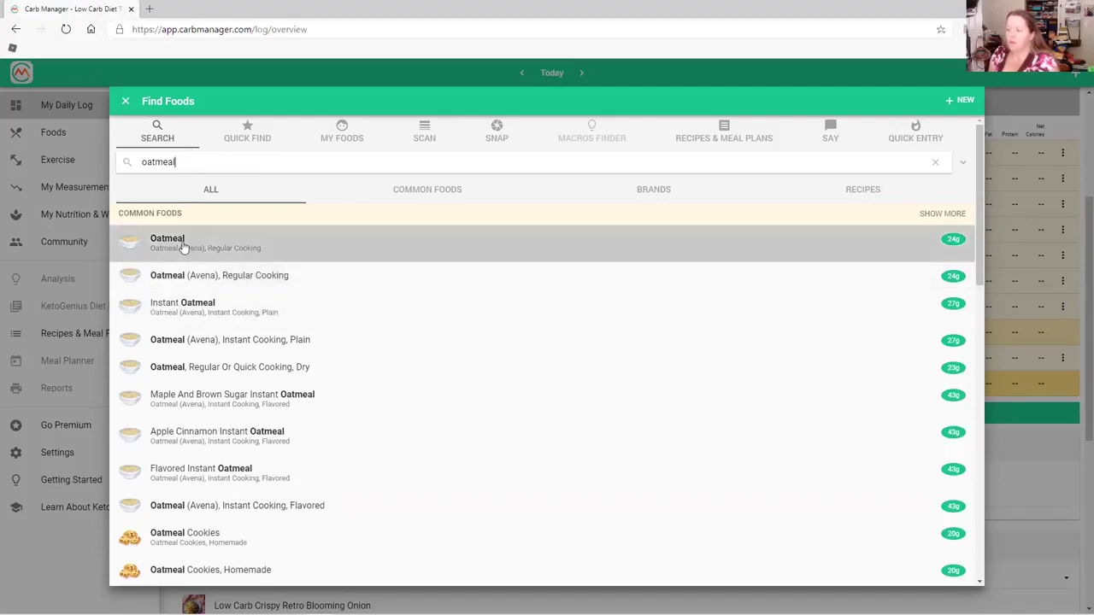
left_click(186, 306)
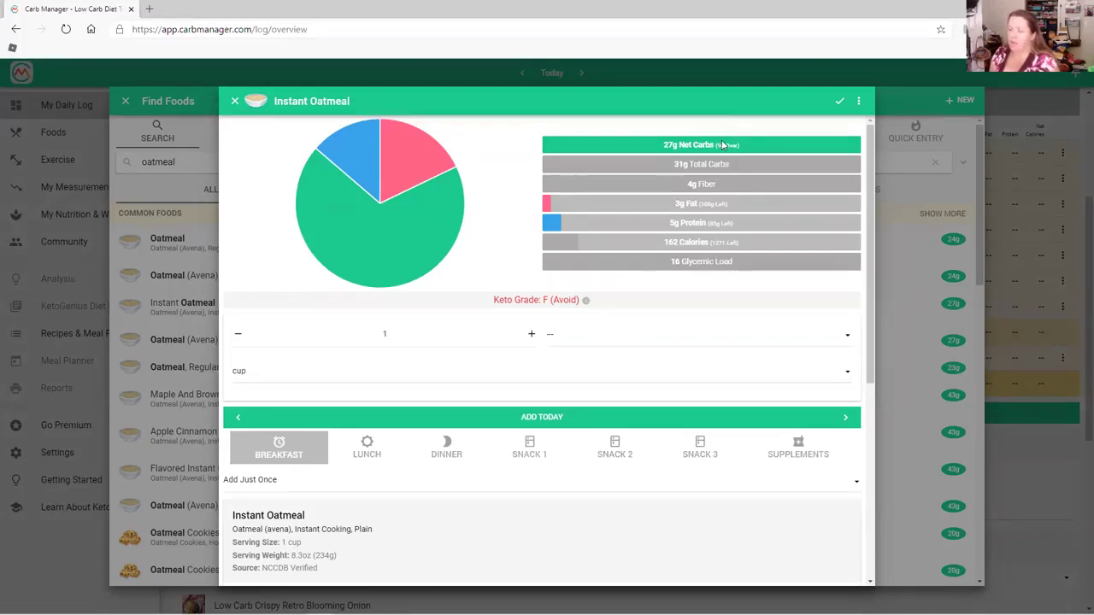
Set the Instant Oatmeal serving to 1/8 cup and add it to today's Breakfast.
left_click(237, 335)
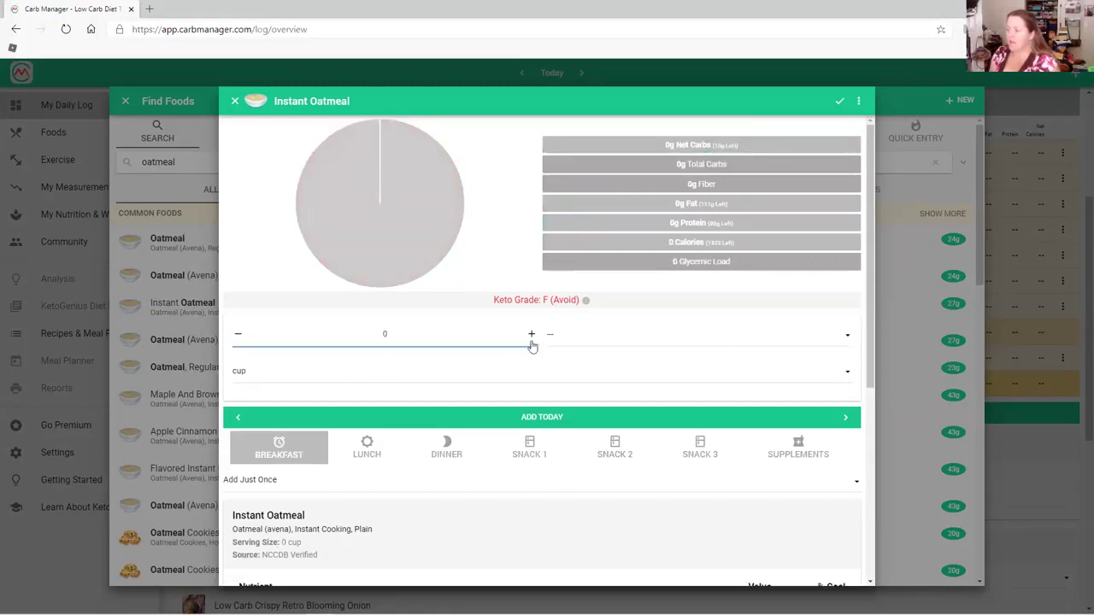
left_click(848, 339)
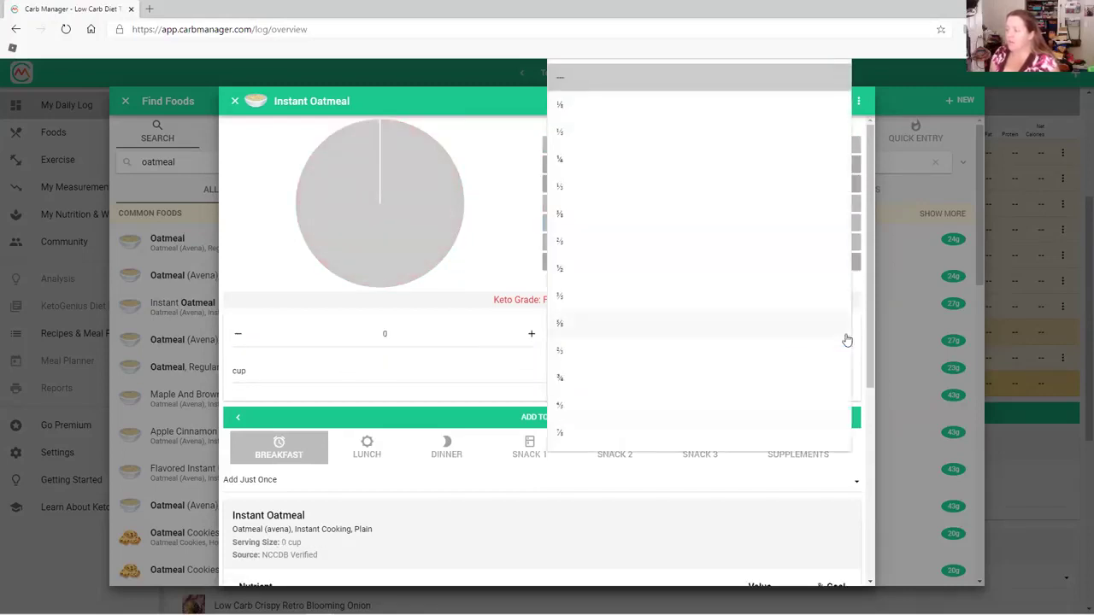
left_click(772, 108)
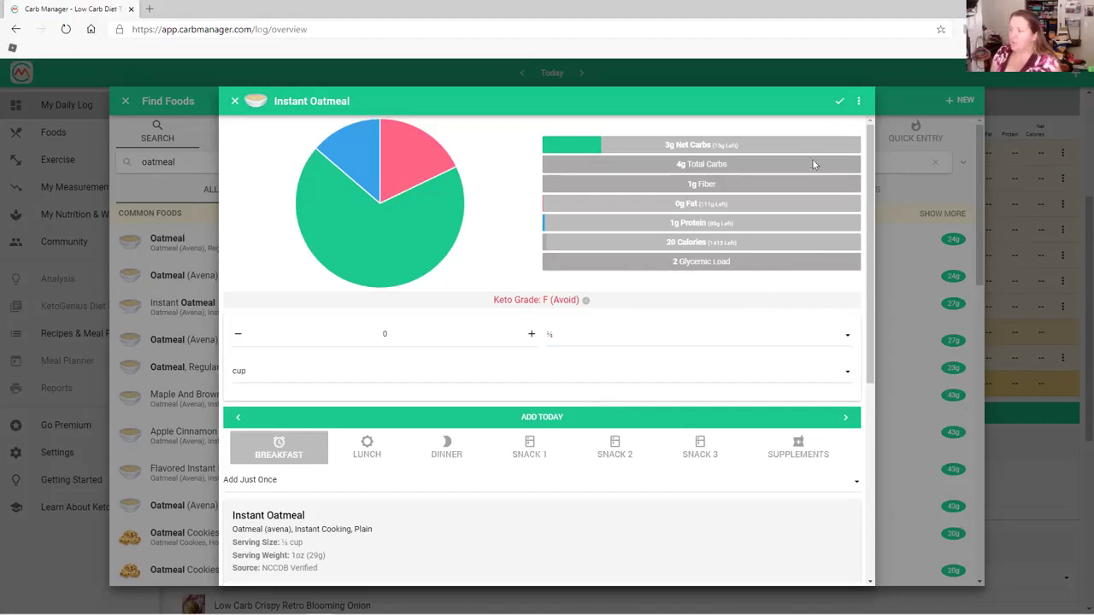
left_click(840, 103)
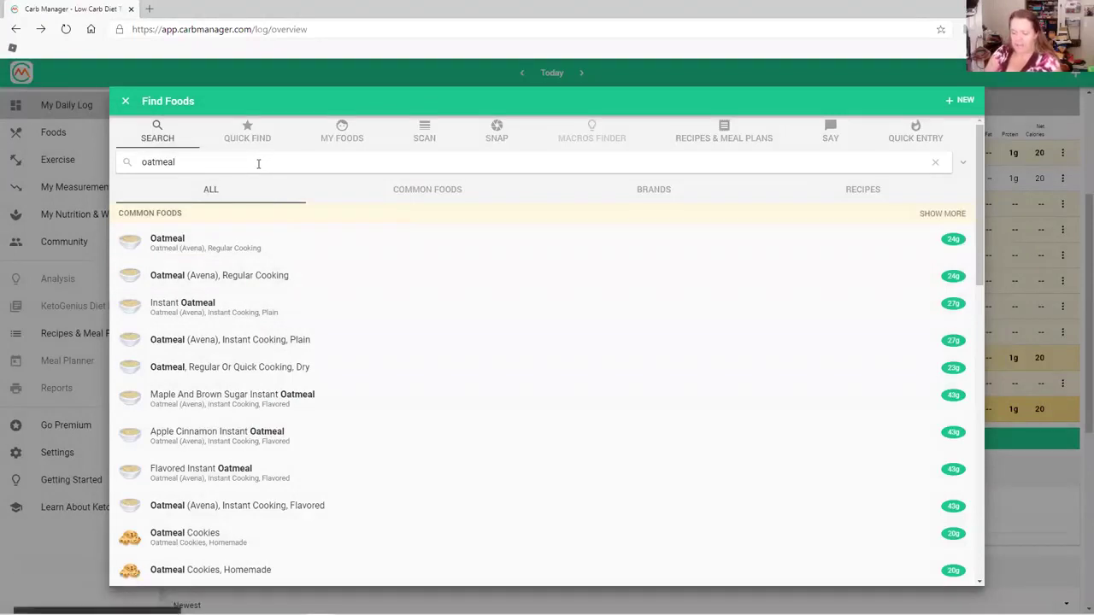
Replace the oatmeal search with a search for blueberries and open the Blueberries, Fresh entry.
key("BackSpace")
key("BackSpace")
key("BackSpace")
key("BackSpace")
key("BackSpace")
key("BackSpace")
key("BackSpace")
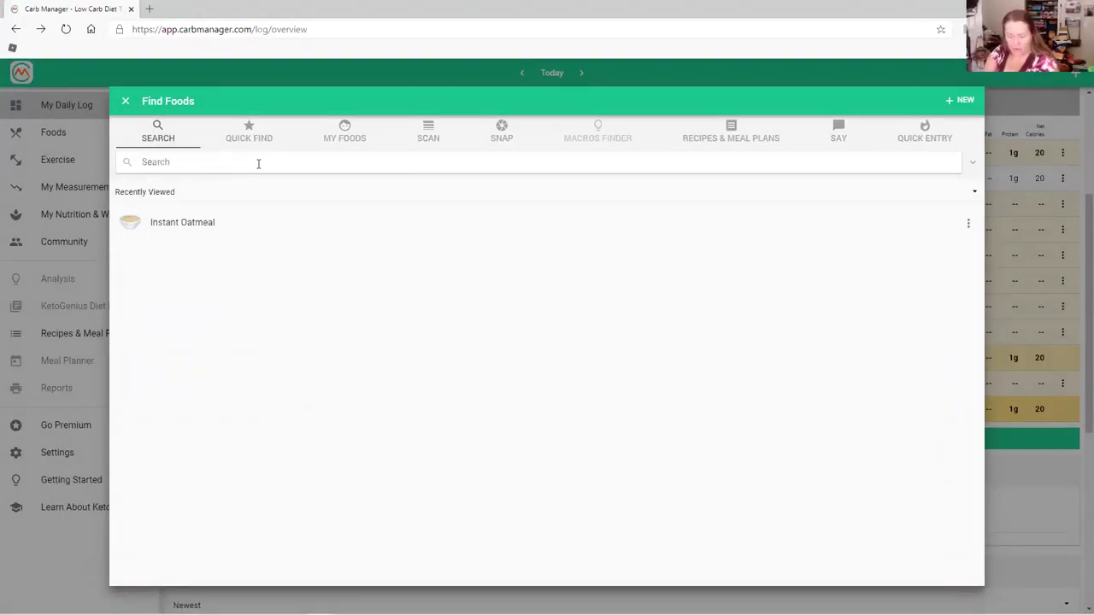
type("bl")
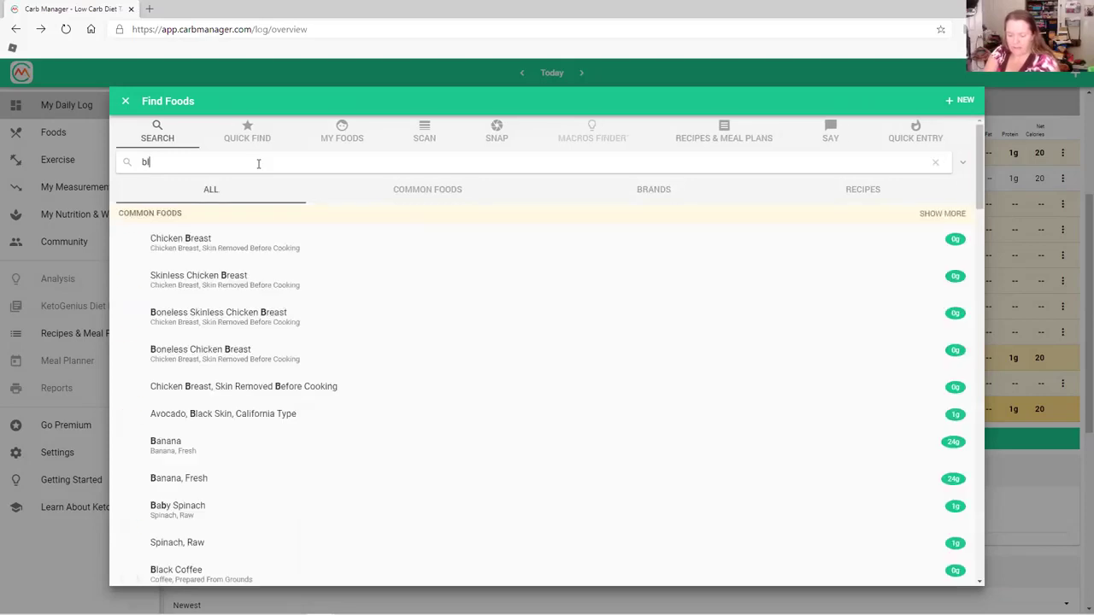
type("uberri")
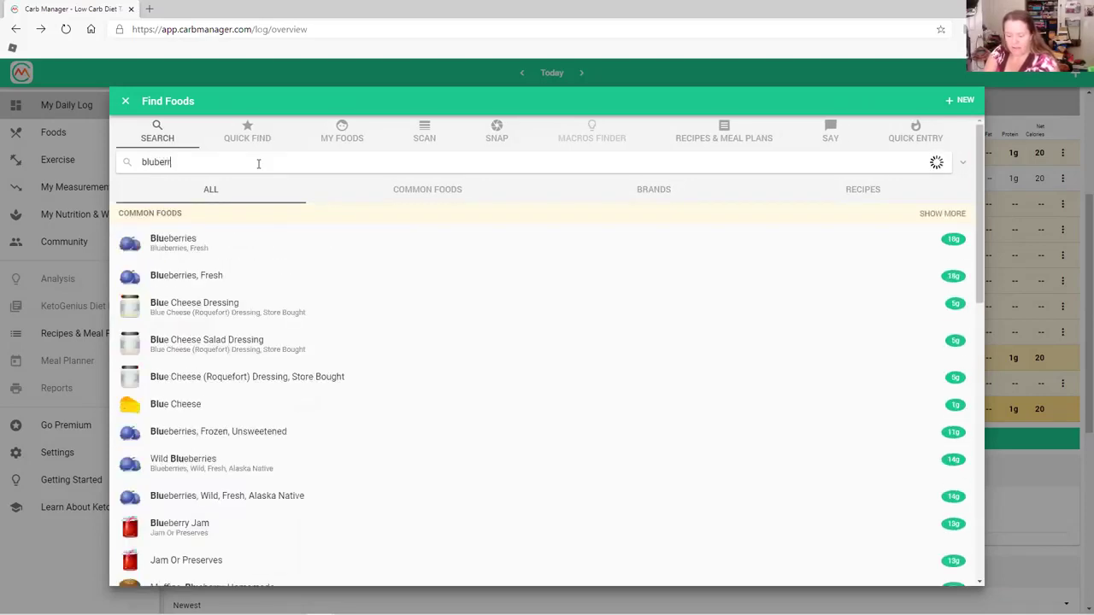
type("ws")
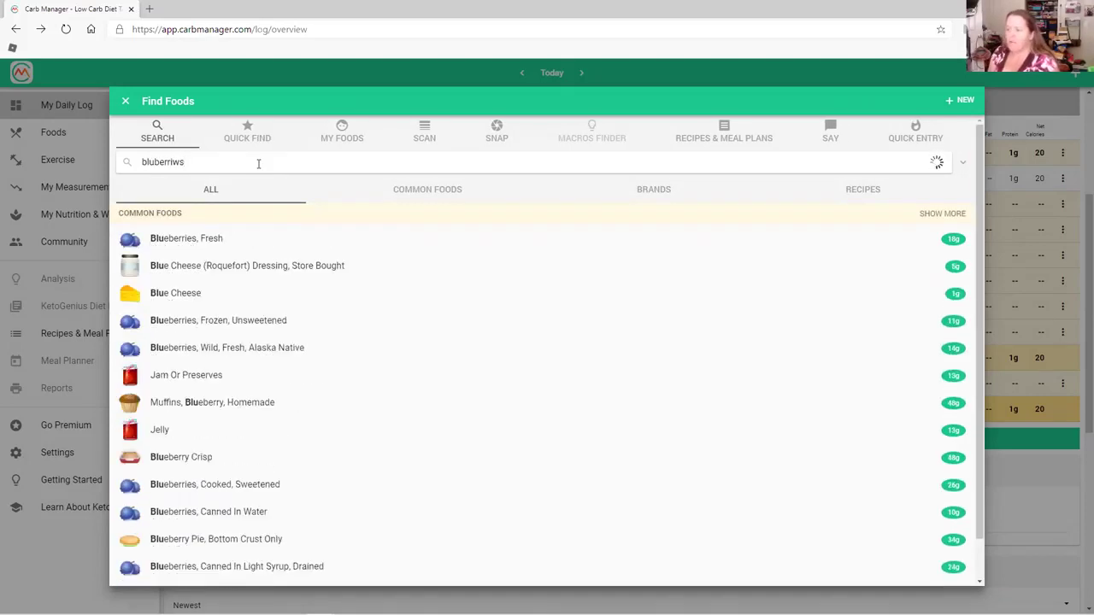
left_click(234, 243)
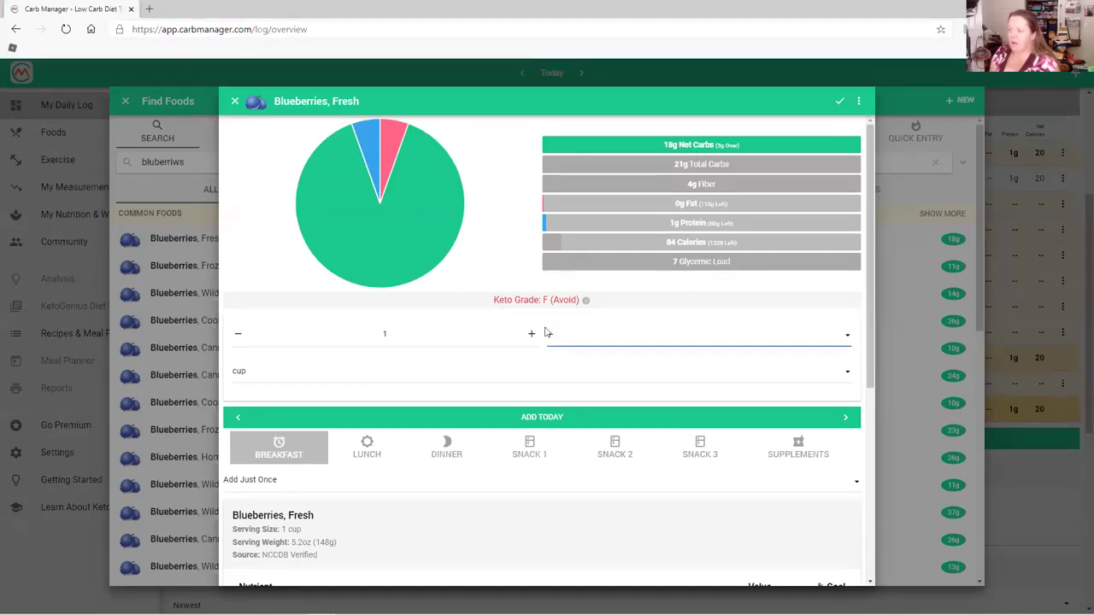
Set the fresh blueberries serving to 1/8 cup and add it to today's Breakfast.
left_click(505, 345)
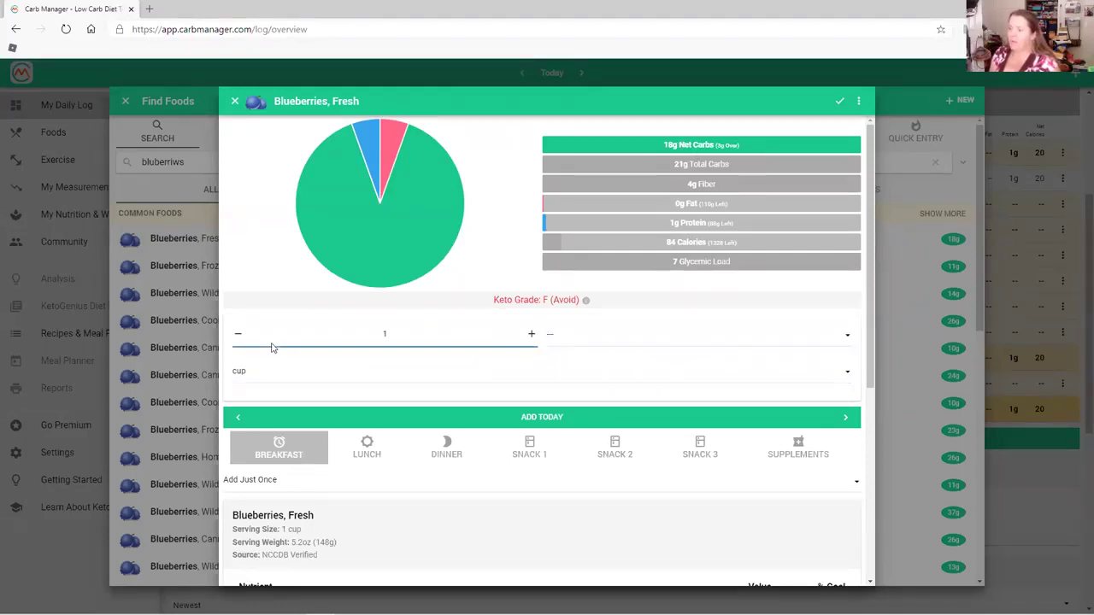
left_click(238, 335)
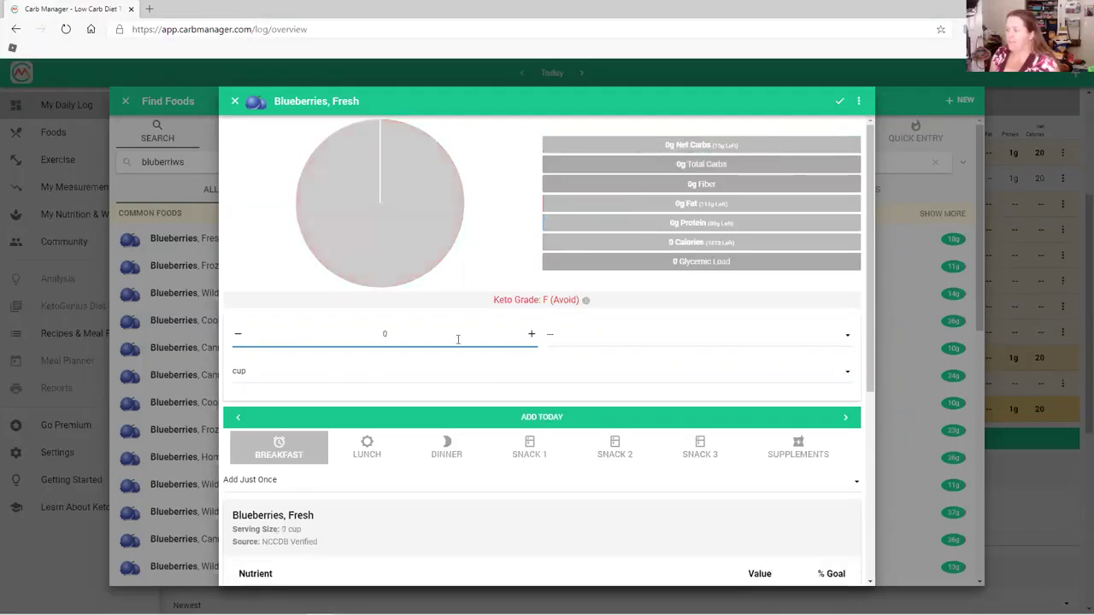
left_click(847, 336)
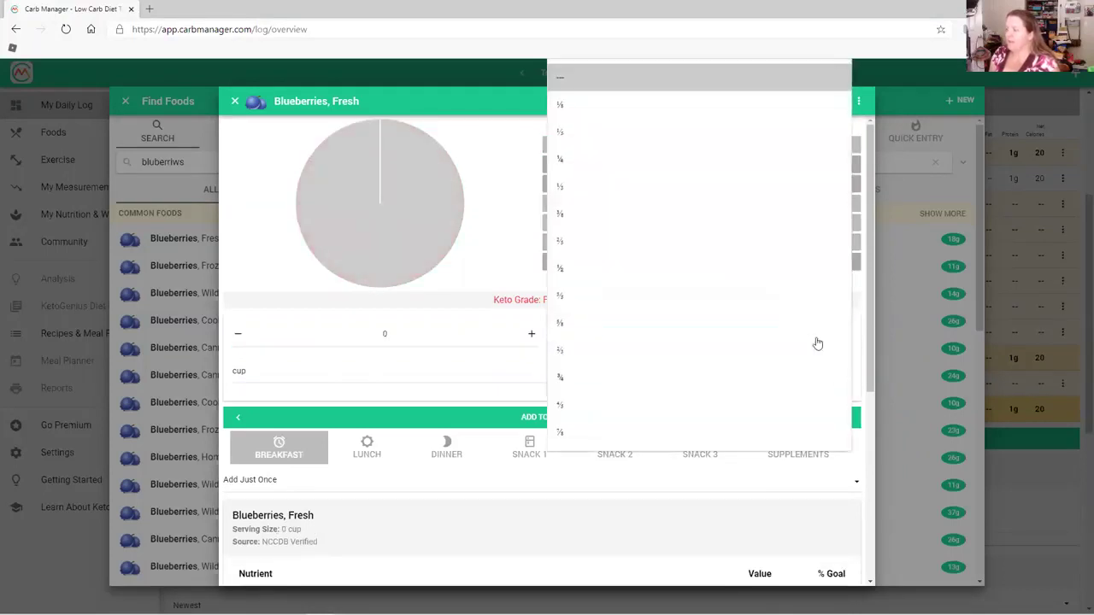
left_click(711, 104)
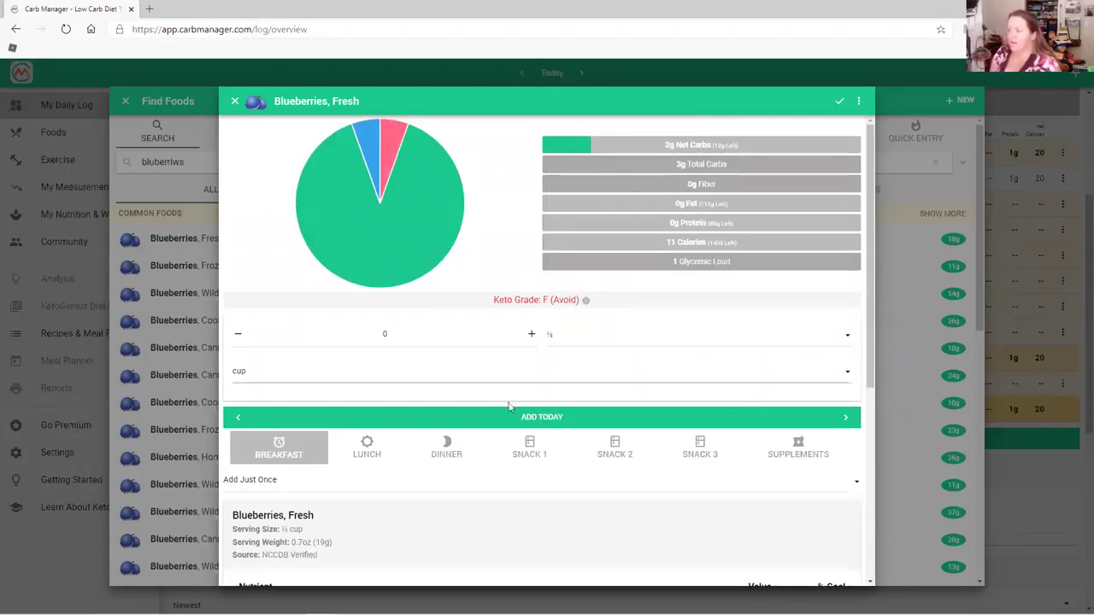
left_click(548, 419)
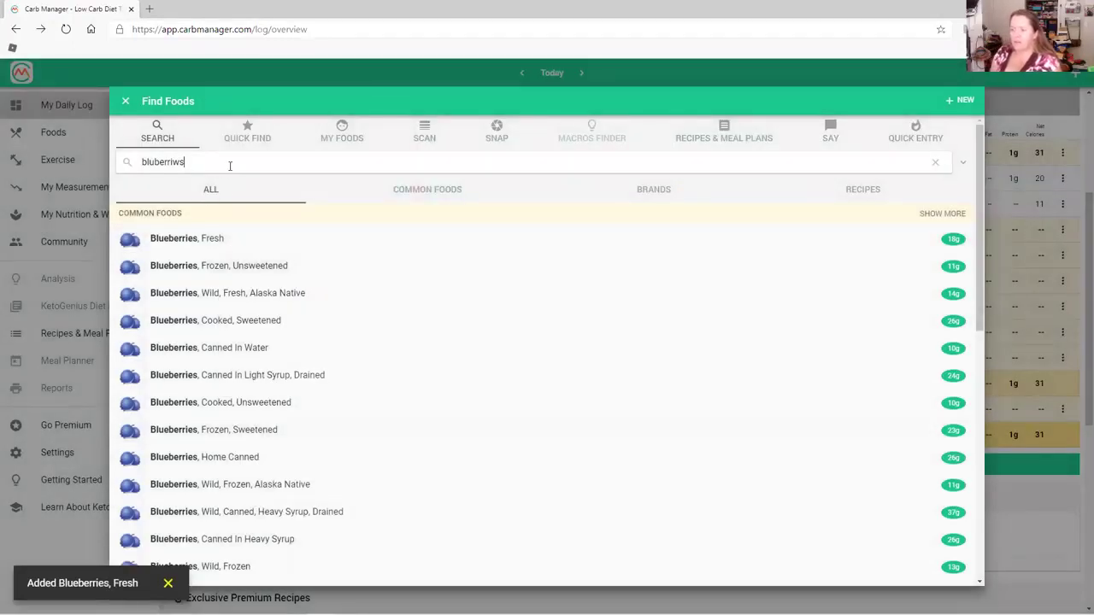
Replace the food search with "strawberr" and open the Strawberries entry.
left_click_drag(190, 163, 128, 168)
type("stra")
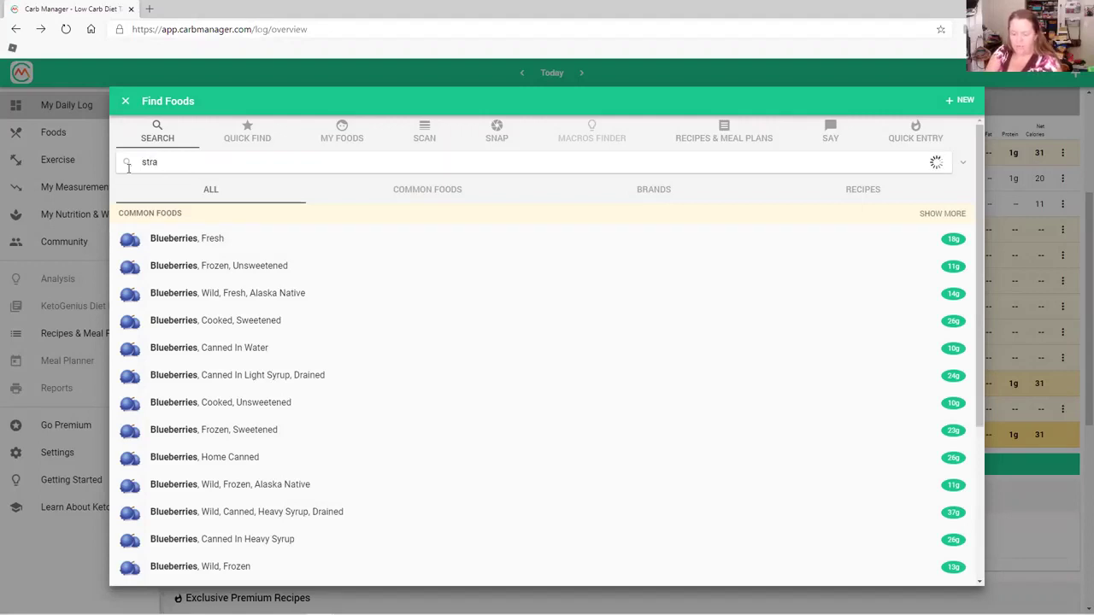
type("wberr")
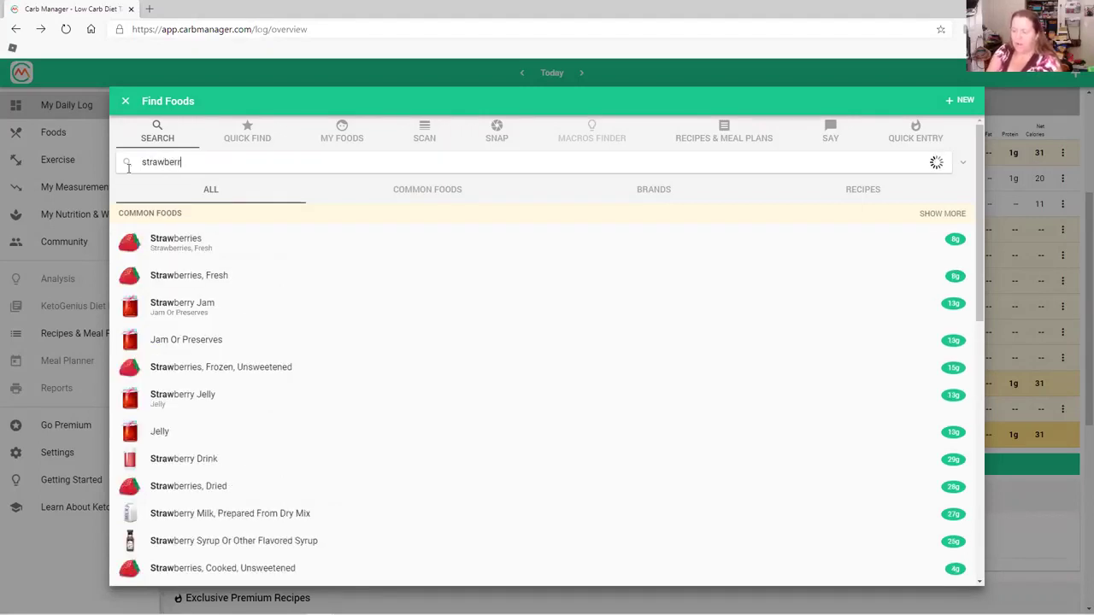
left_click(204, 246)
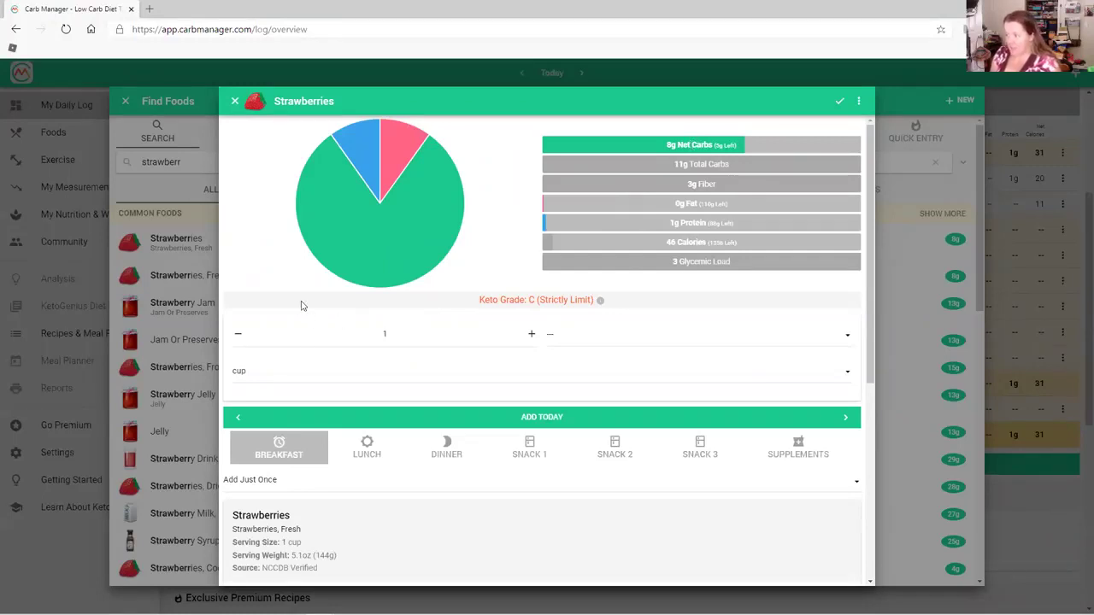
Set the Strawberries serving to 1/8 cup, add it to today's Breakfast and close the food finder.
left_click(238, 335)
left_click(752, 368)
left_click(843, 346)
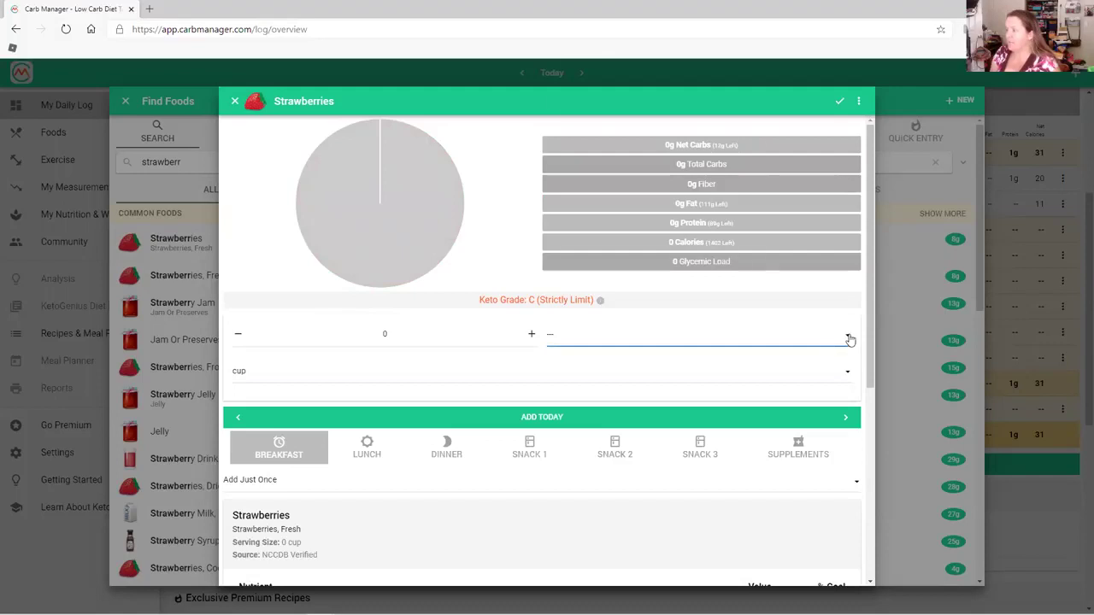
left_click(732, 110)
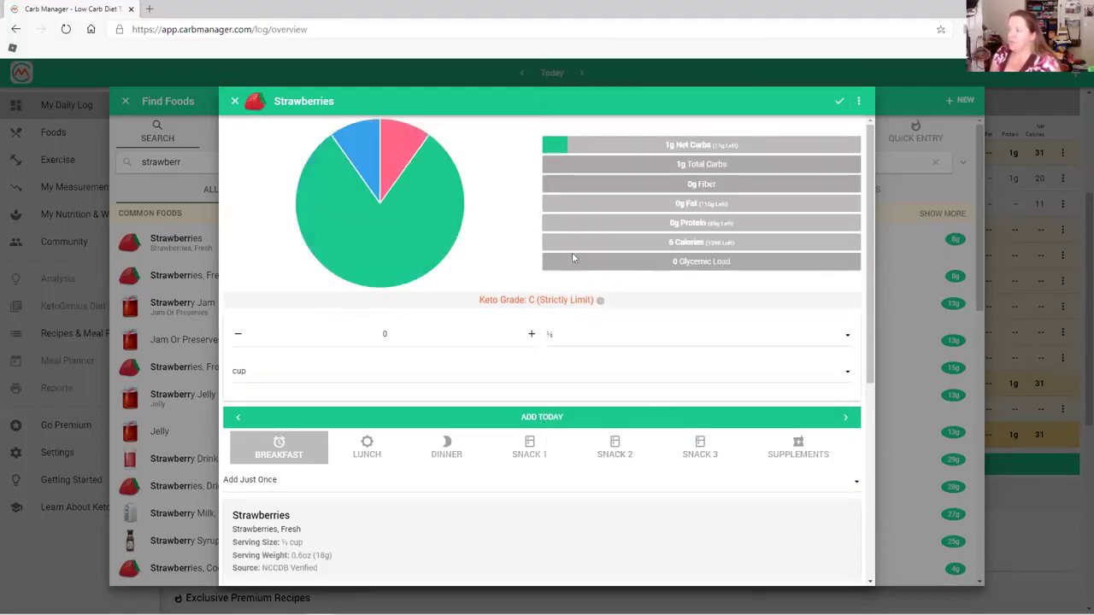
left_click(548, 423)
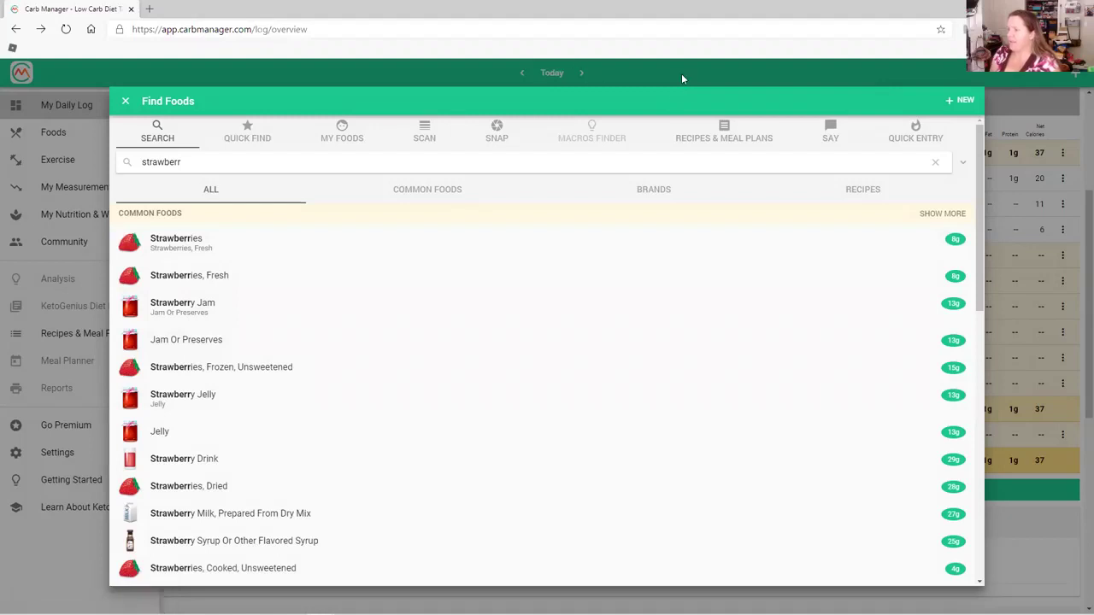
left_click(125, 101)
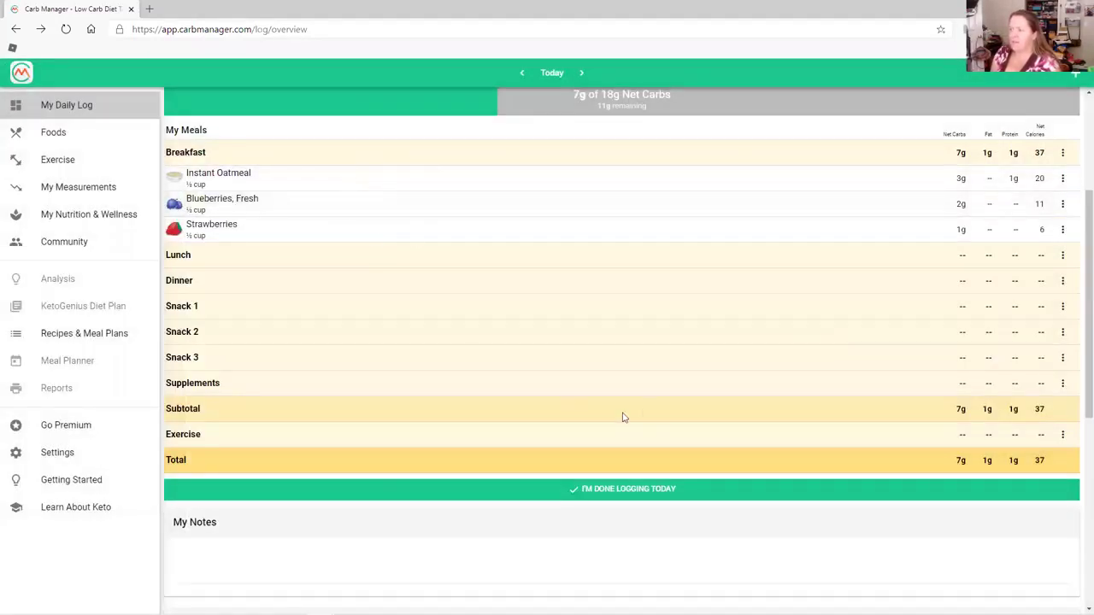
Start adding foods to Lunch in the daily log and search for "tuna".
scroll(638, 413, "up", 3)
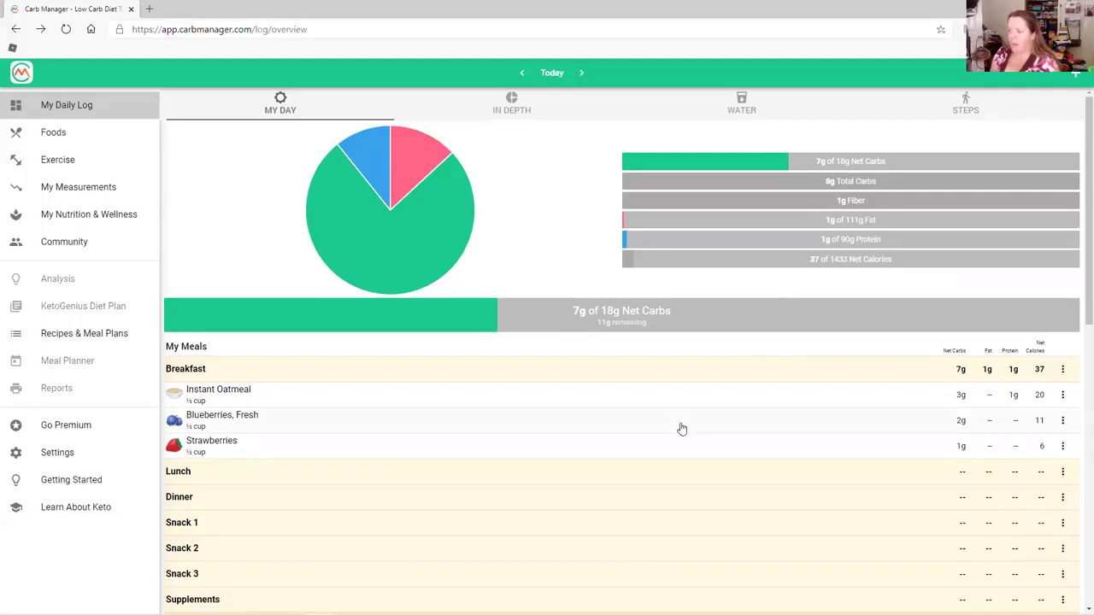
scroll(467, 444, "down", 3)
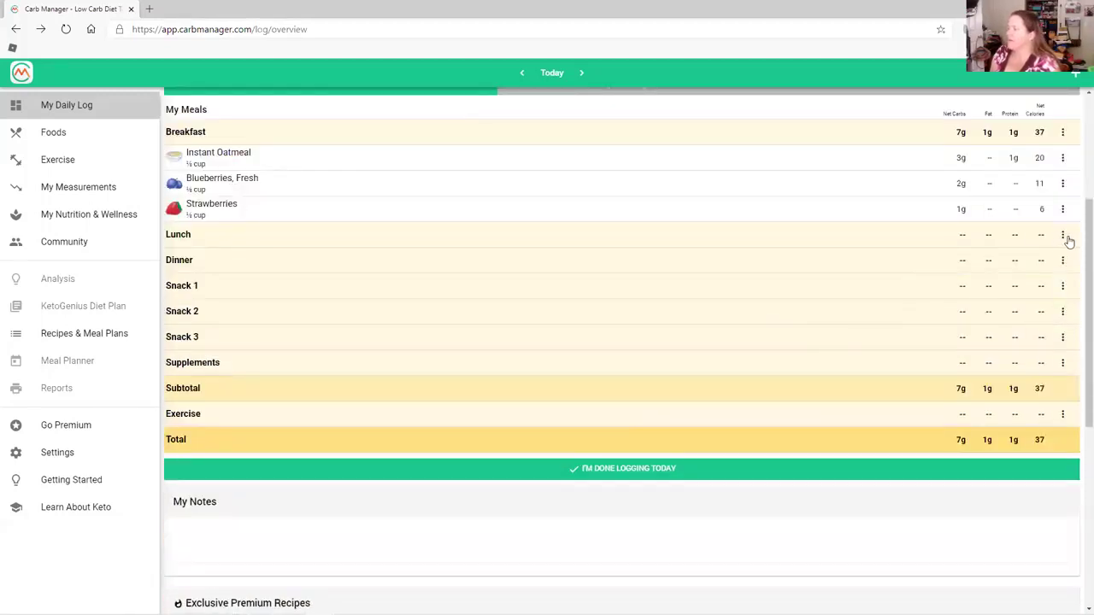
left_click(1062, 236)
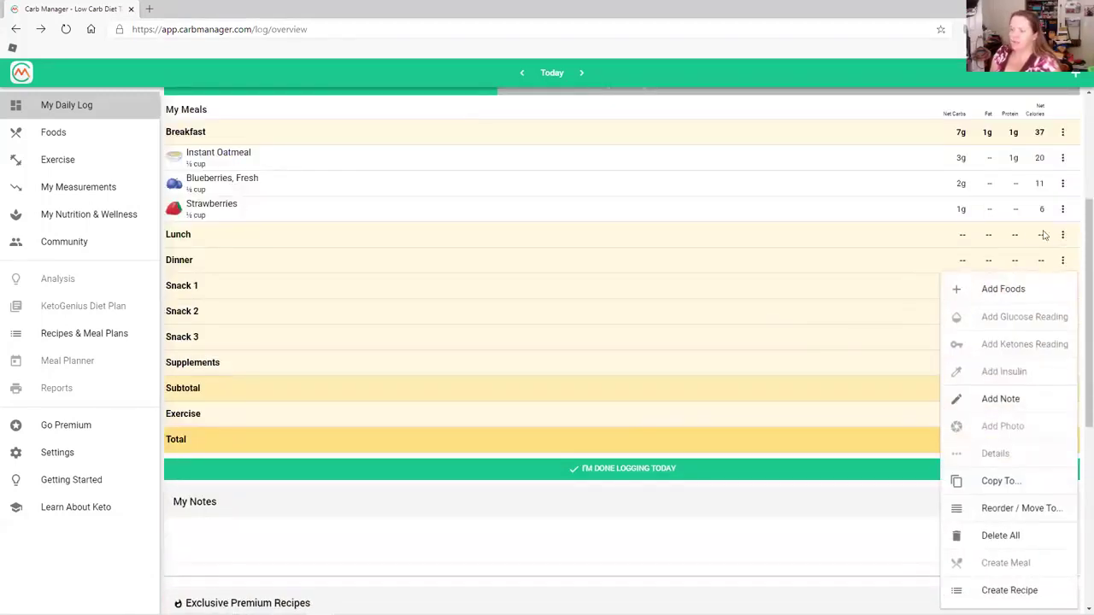
left_click(1004, 290)
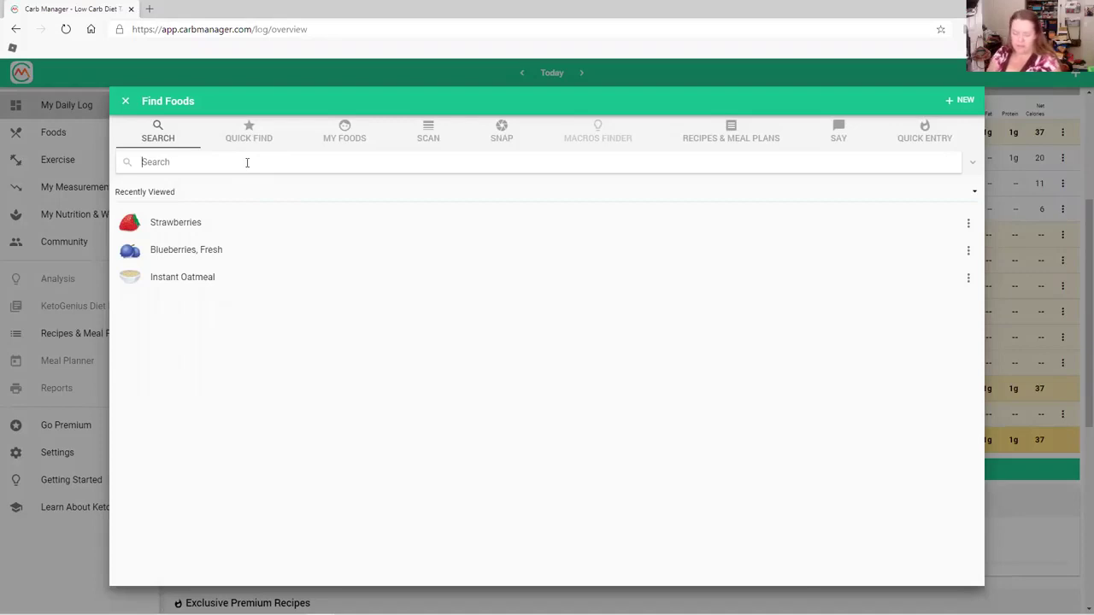
type("tuna")
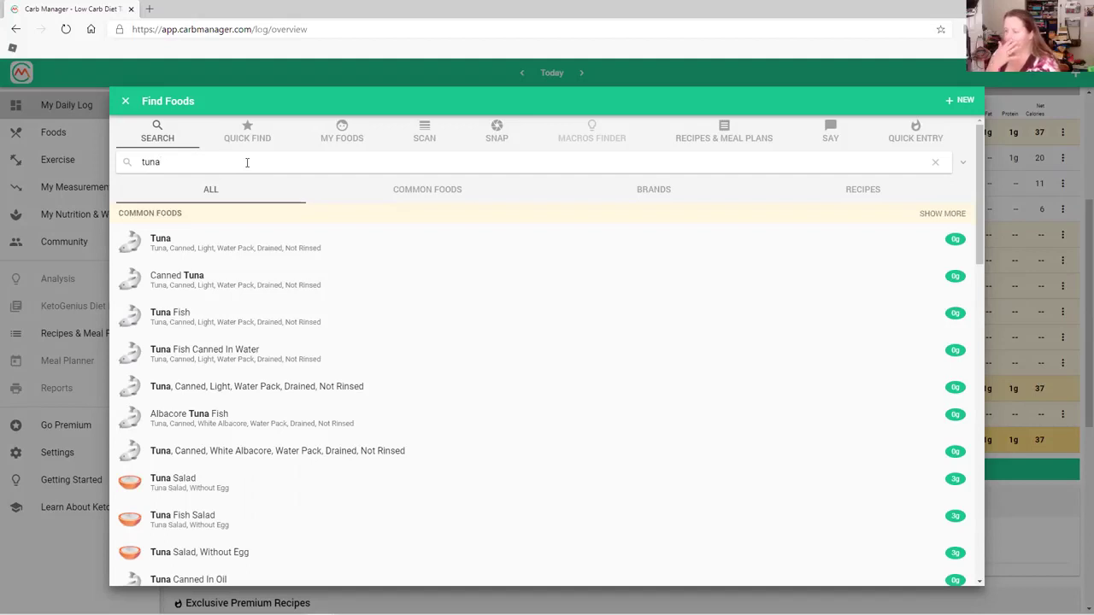
Narrow the food search to "tuna salad" and open the Tuna Salad, With Egg entry.
type("sala")
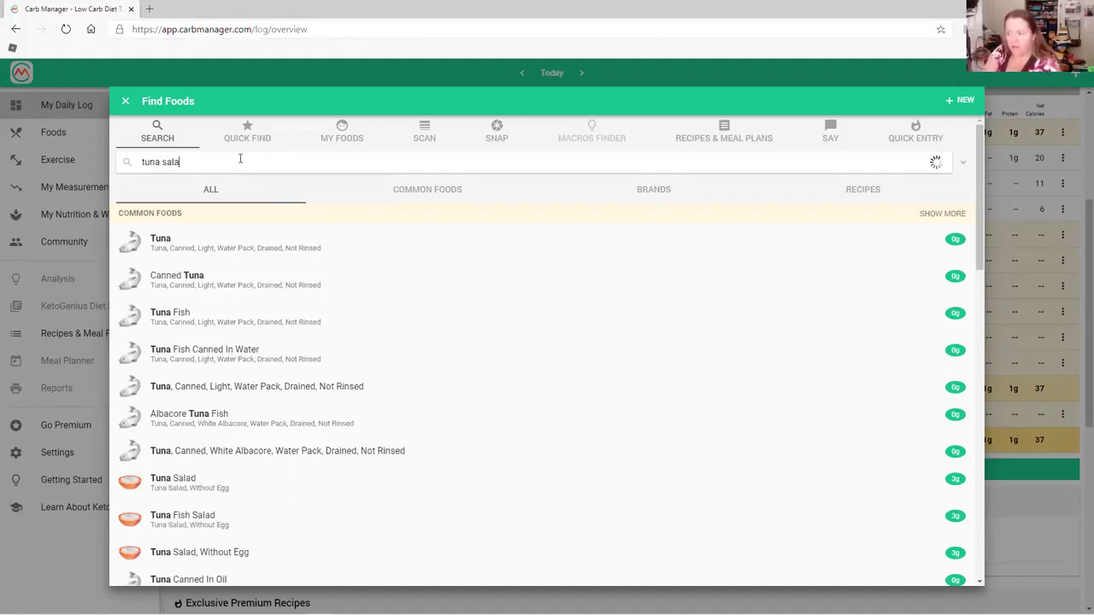
type("d")
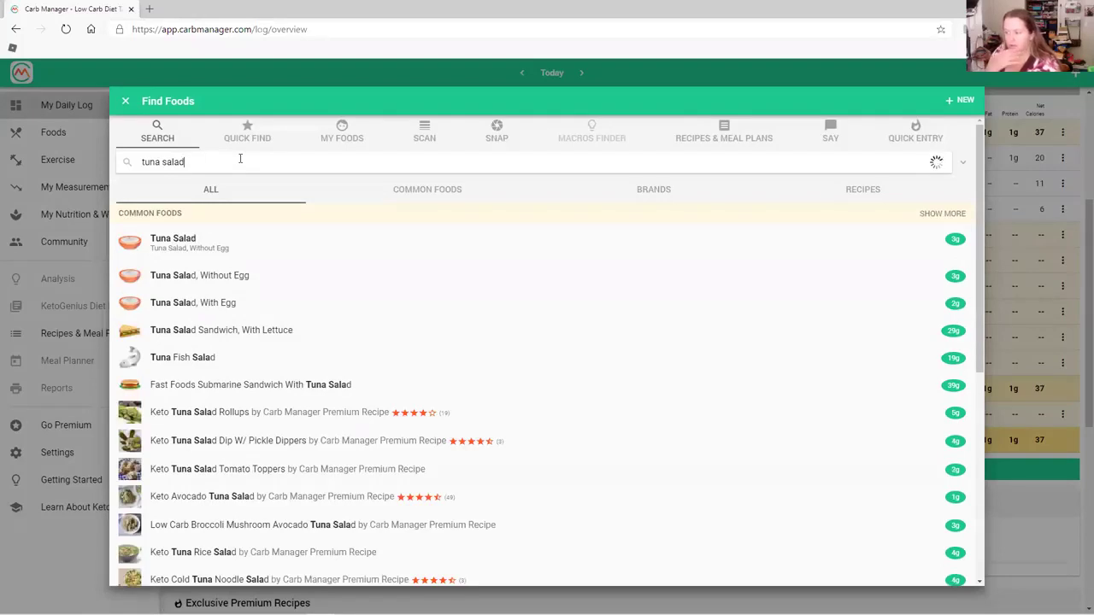
left_click(224, 304)
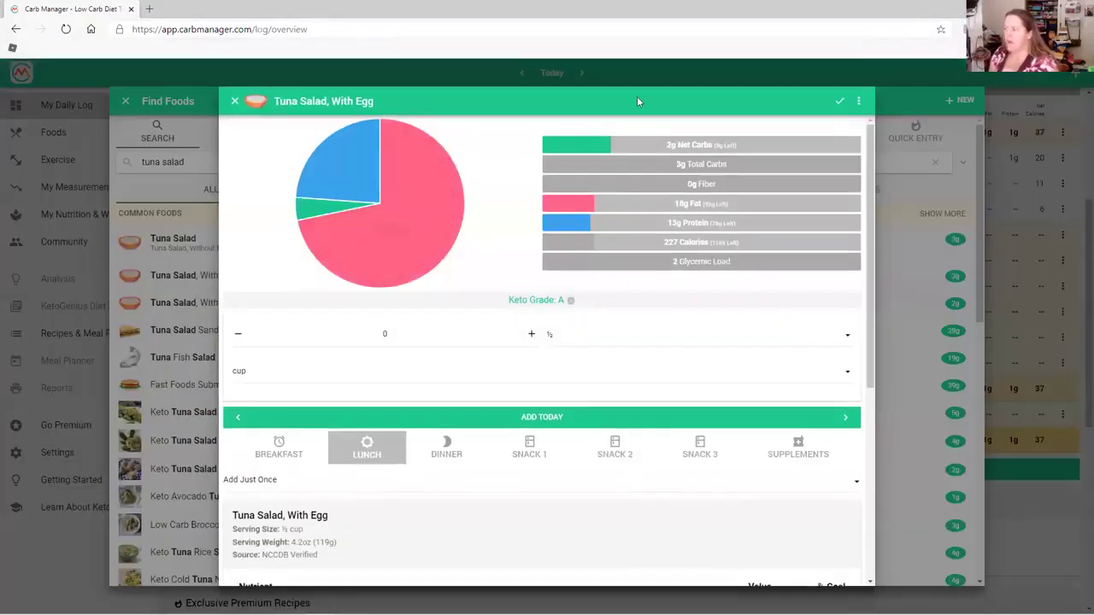
Set the serving of Tuna Salad, With Egg to 1 cup with no extra fraction.
left_click(549, 343)
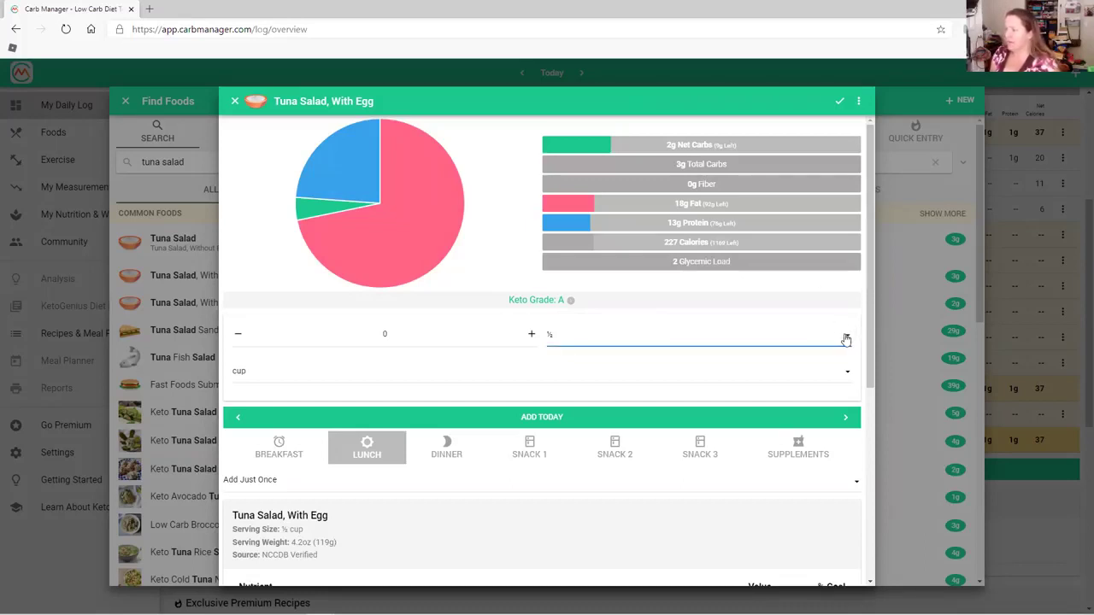
left_click(531, 333)
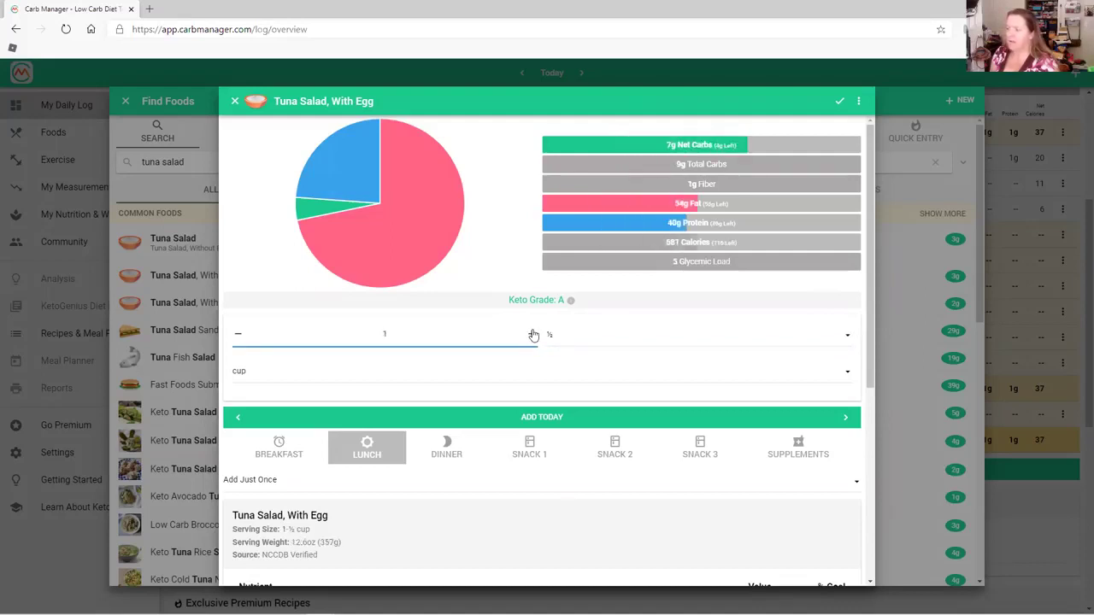
left_click(846, 337)
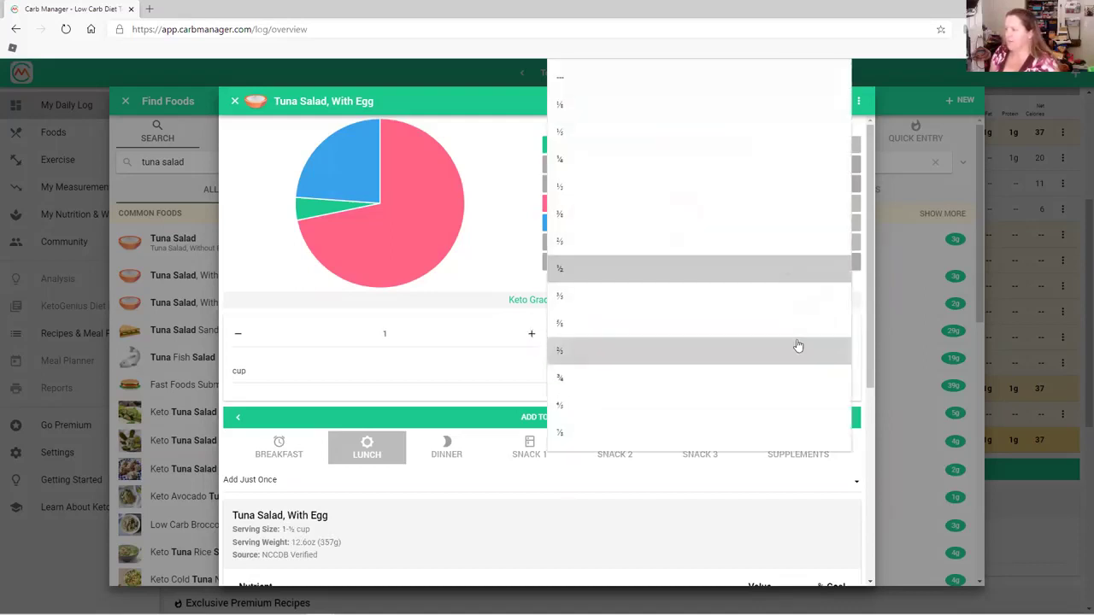
left_click(757, 82)
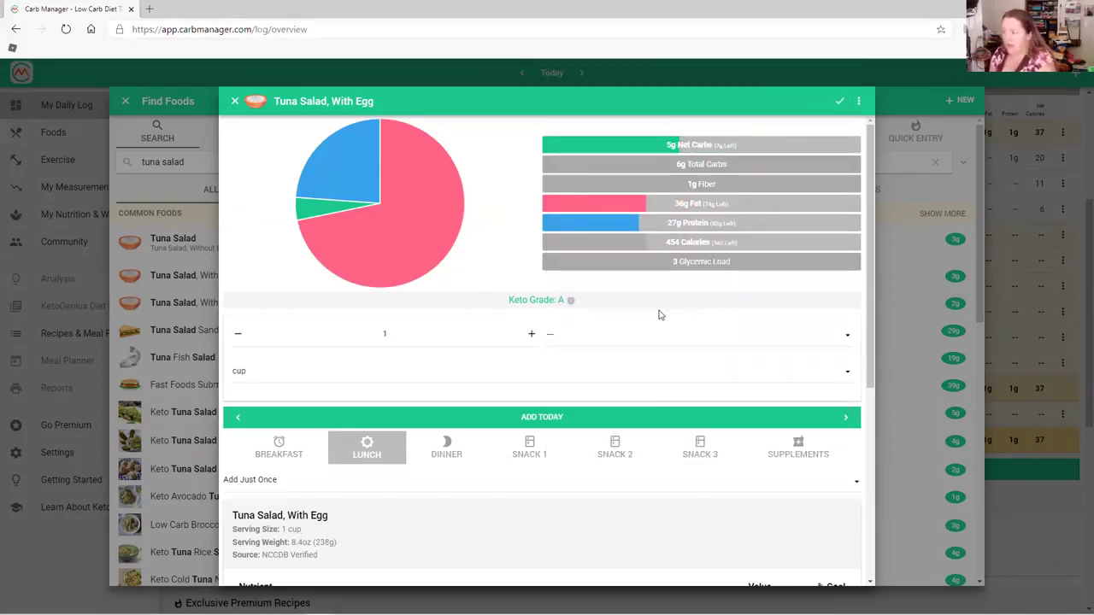
Examine the full nutrient table and the additional food options for Tuna Salad, With Egg.
scroll(656, 320, "down", 2)
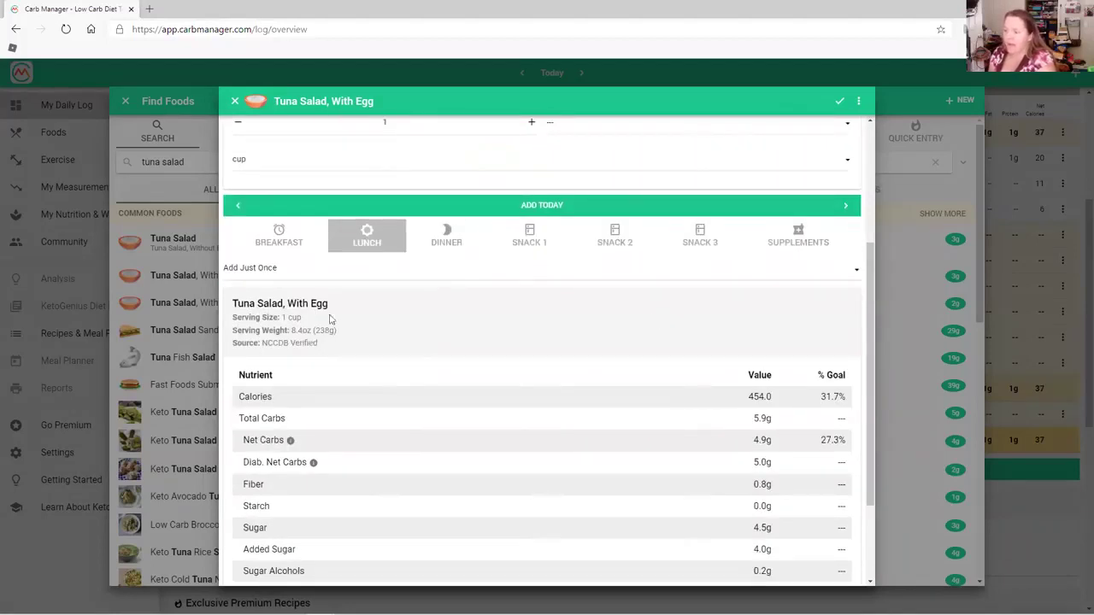
scroll(553, 373, "down", 2)
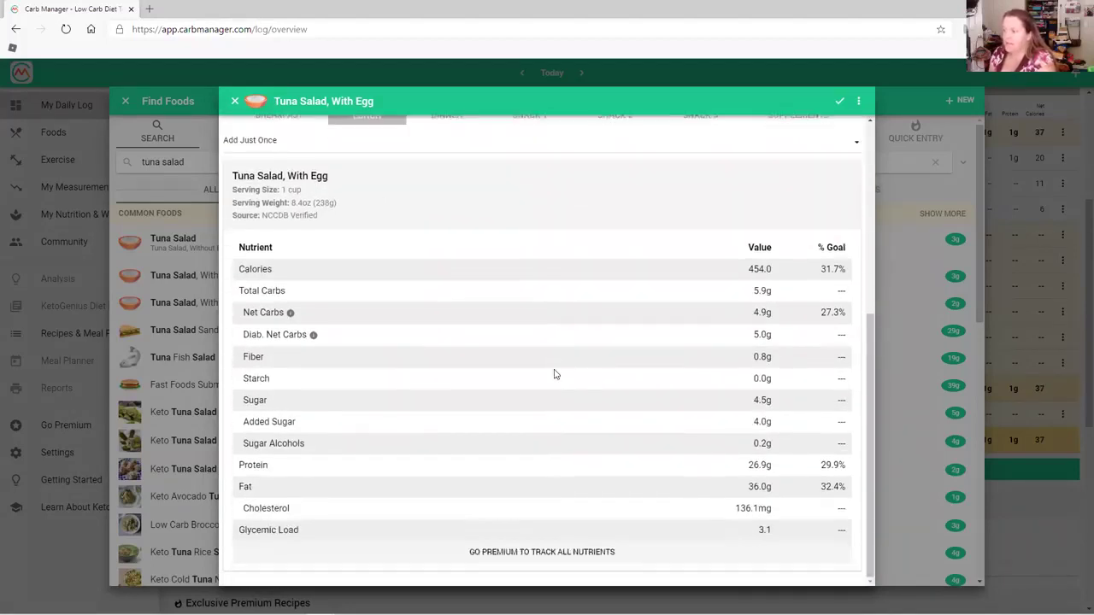
scroll(611, 372, "up", 4)
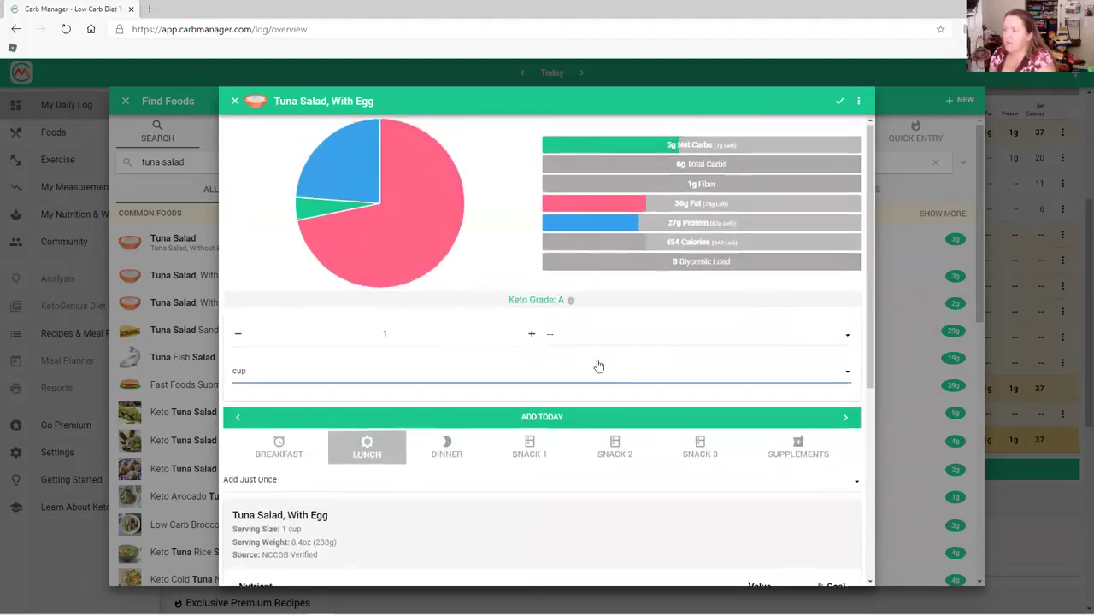
left_click(859, 104)
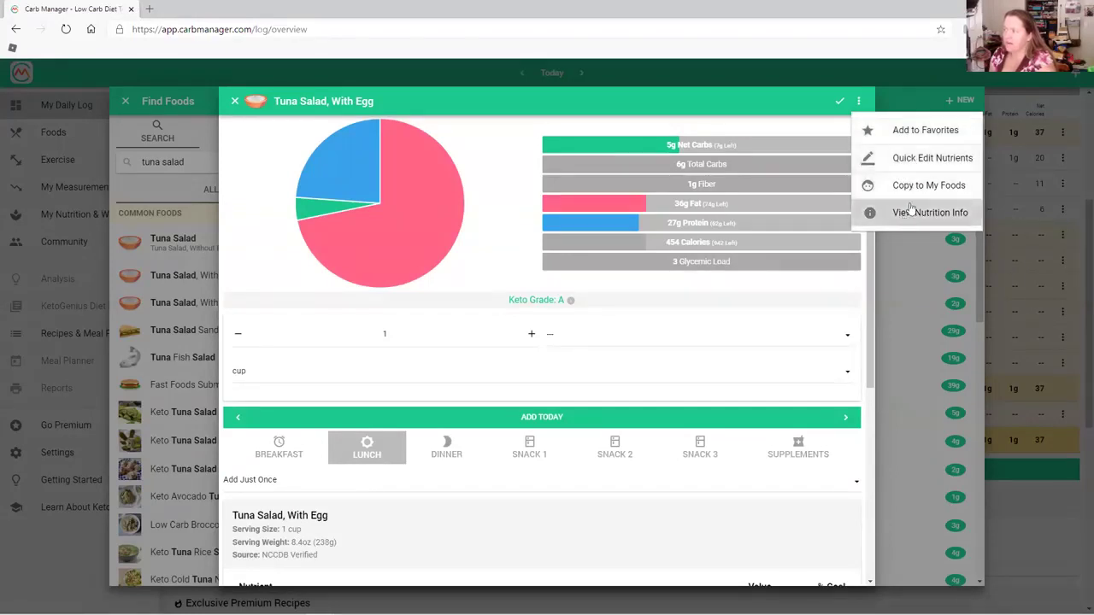
left_click(858, 101)
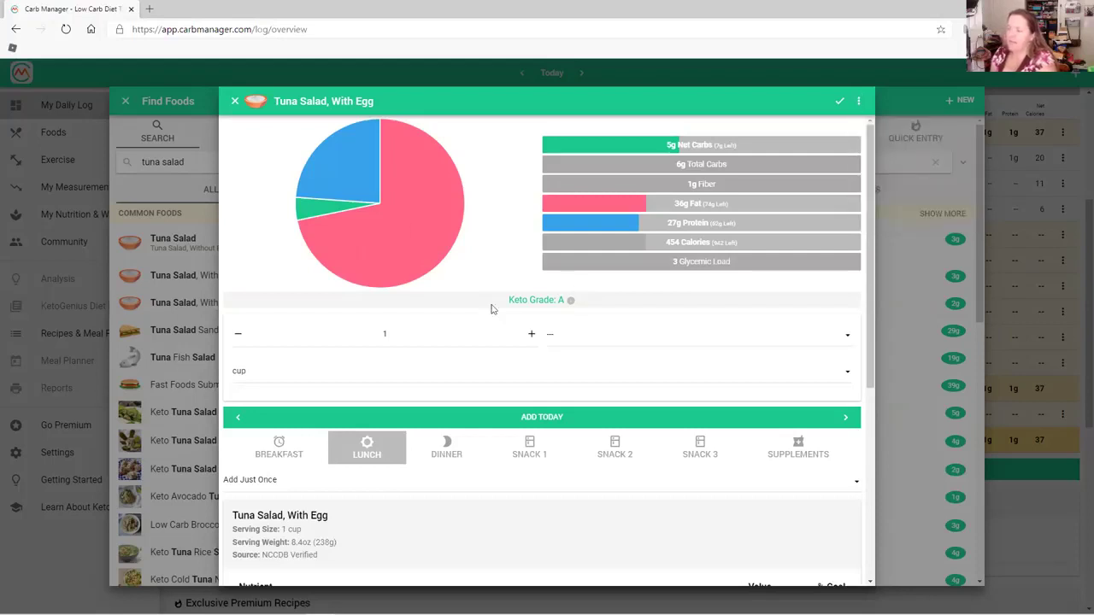
scroll(415, 257, "down", 1)
left_click(414, 259)
scroll(414, 259, "down", 4)
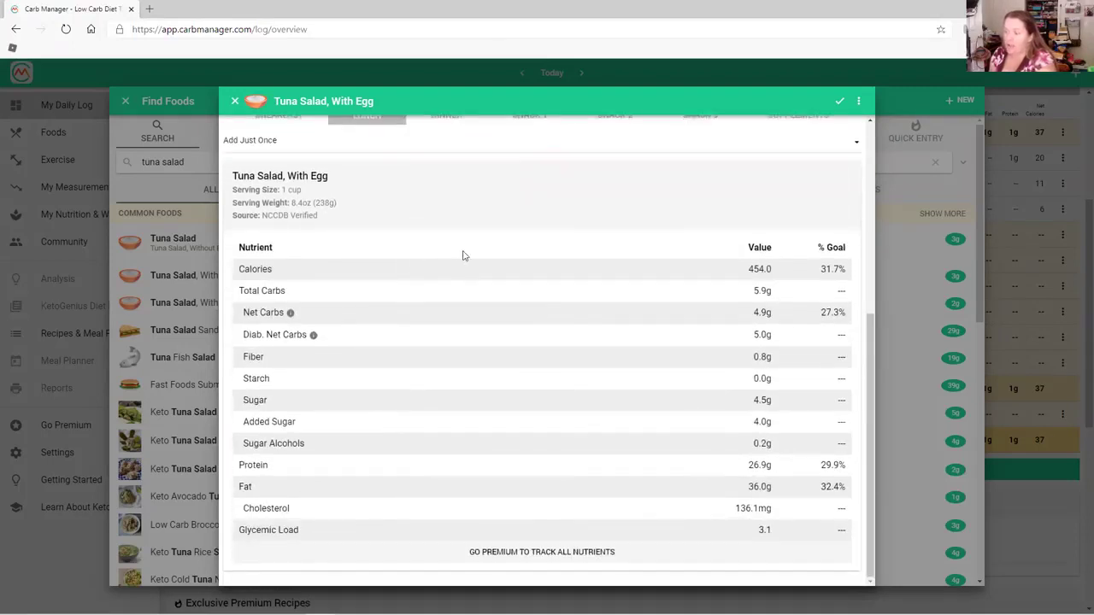
scroll(485, 260, "up", 4)
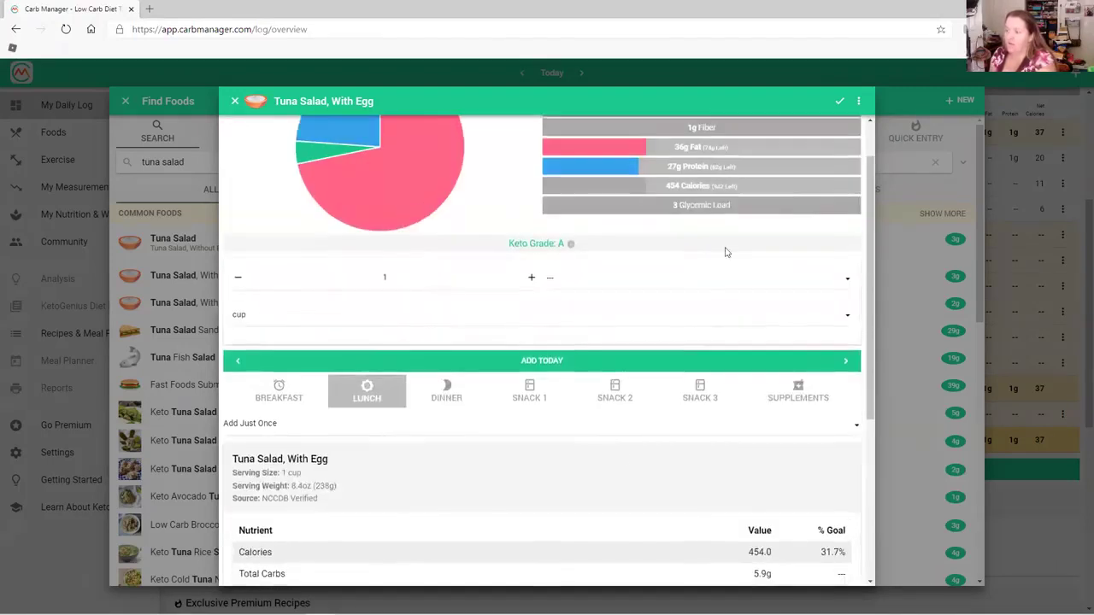
scroll(794, 240, "up", 1)
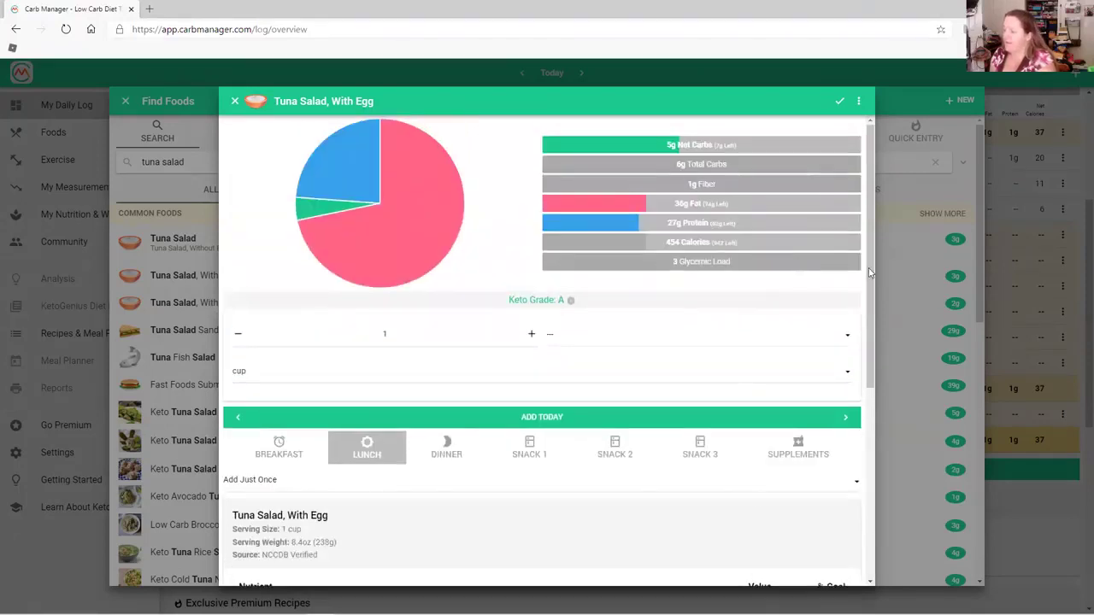
View the repeat options for logging the tuna salad and close its entry without adding it.
left_click(858, 484)
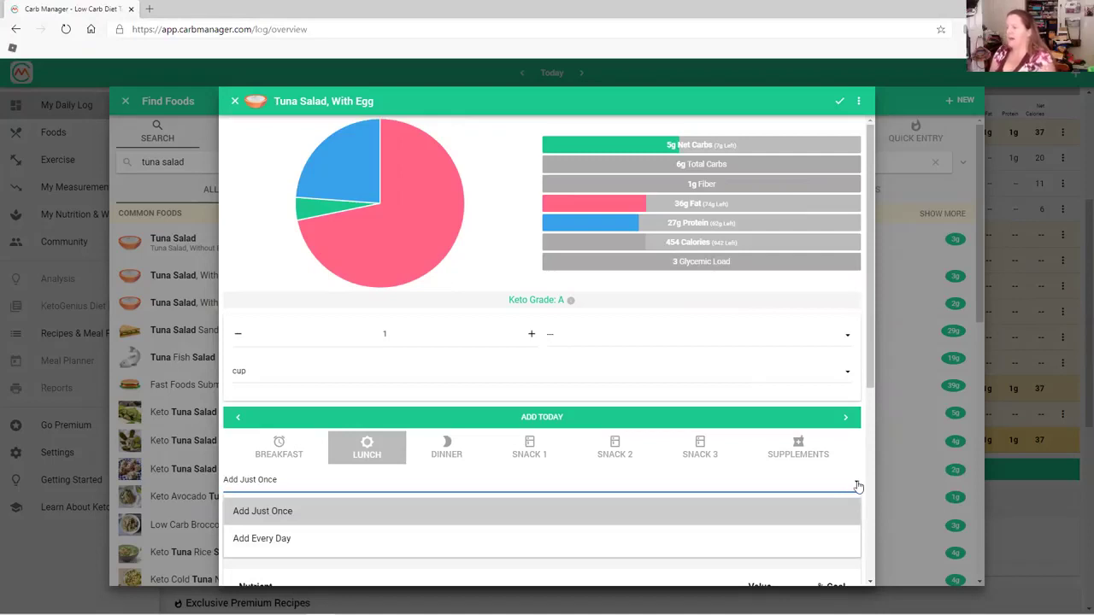
left_click(858, 486)
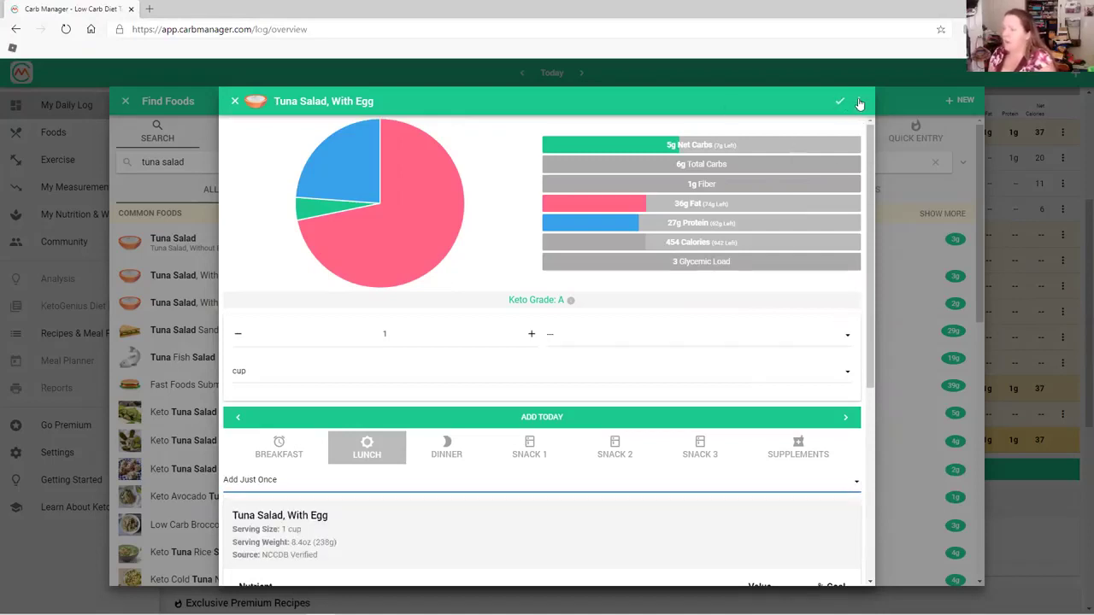
left_click(235, 101)
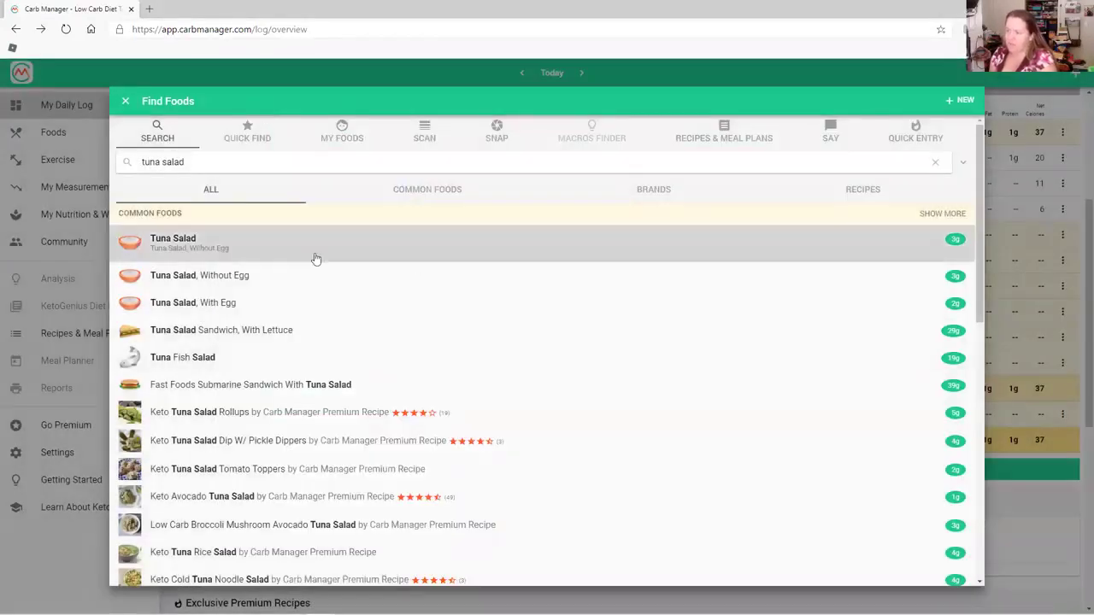
Shorten the food search to "tuna" and open the Tuna entry for canned light tuna in water.
left_click(226, 162)
key("BackSpace")
key("BackSpace")
key("BackSpace")
key("BackSpace")
key("BackSpace")
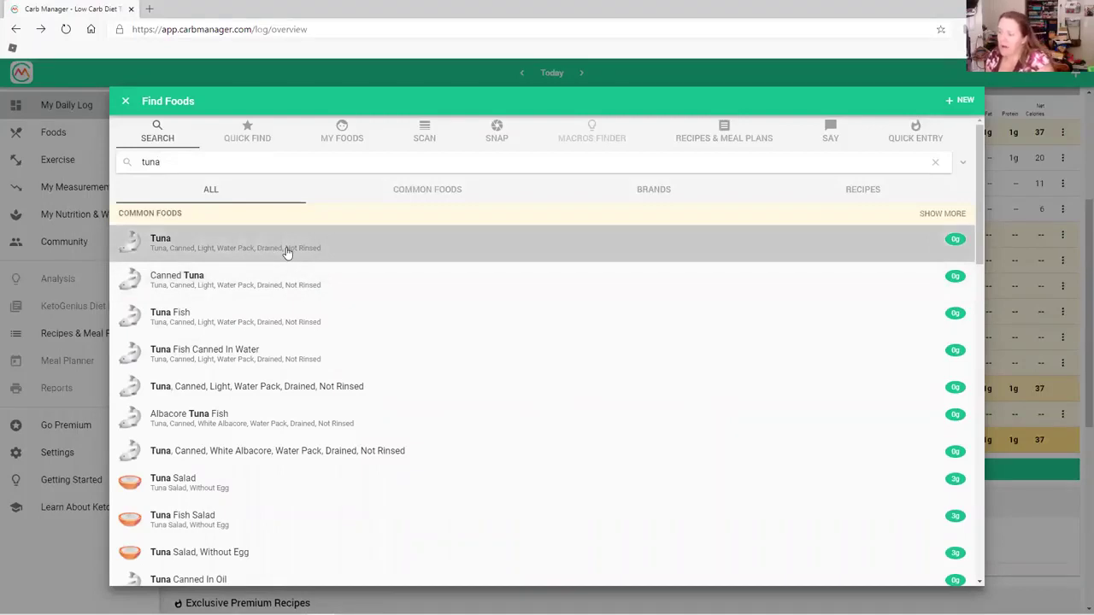
left_click(287, 252)
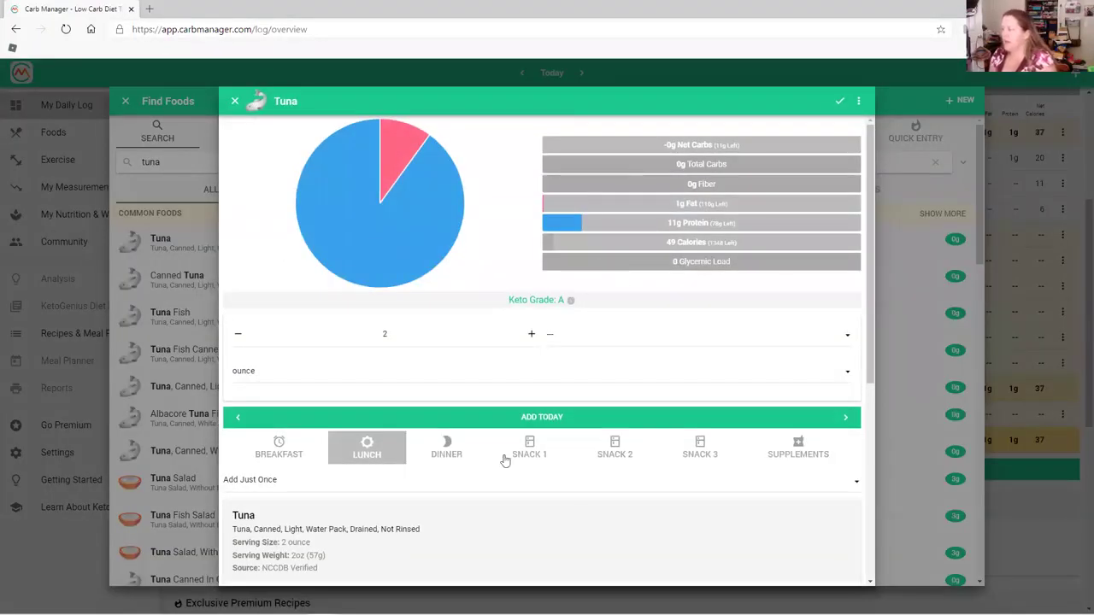
Set the Tuna serving to 4 ounces and add it to today's Lunch.
left_click(492, 334)
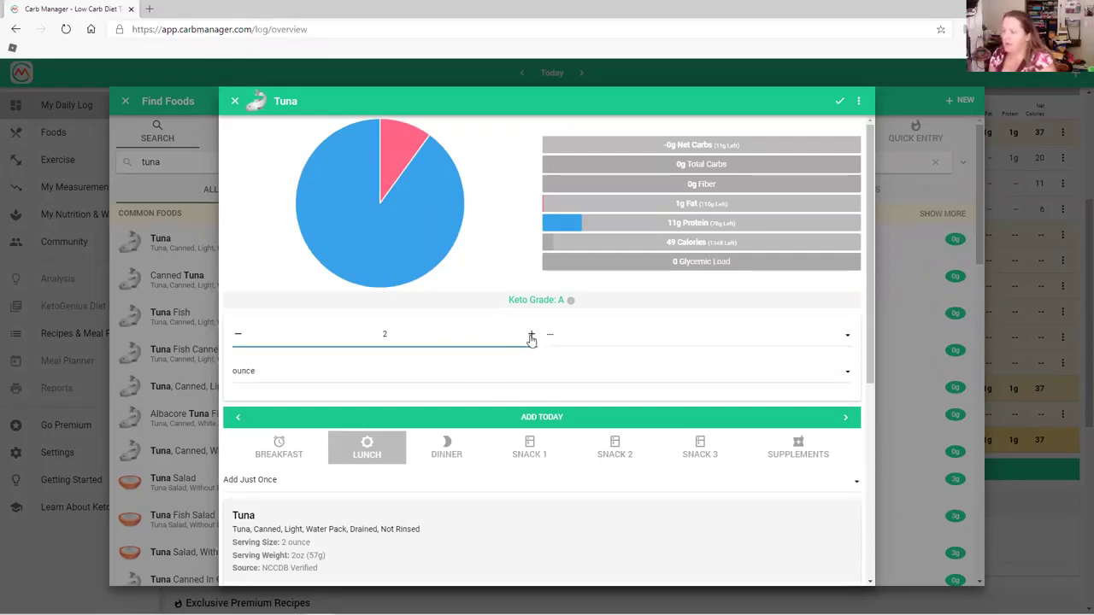
left_click(531, 336)
left_click(531, 337)
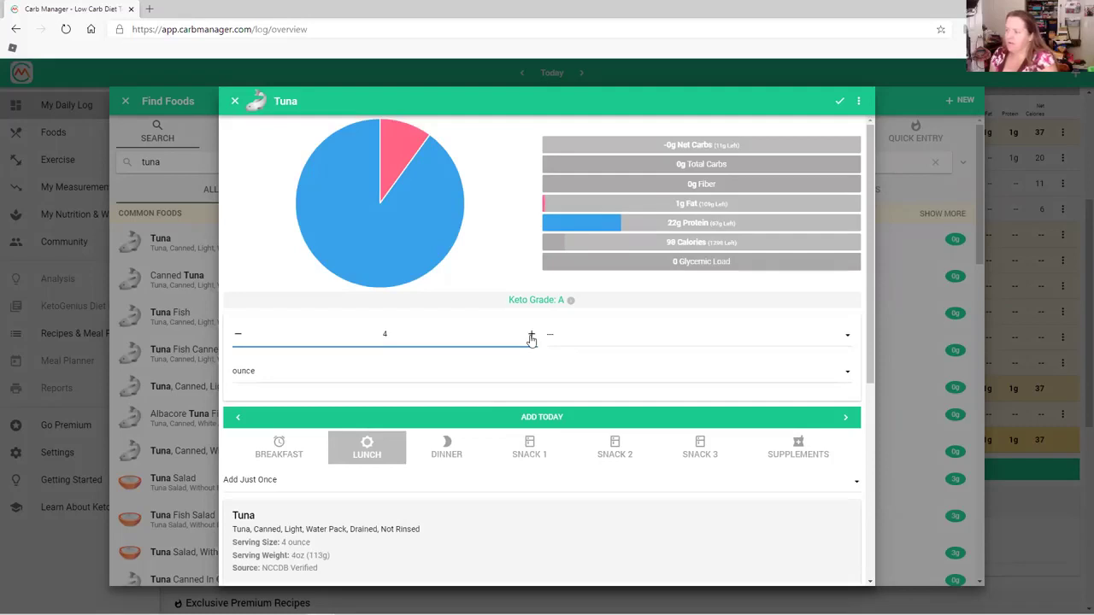
left_click(559, 419)
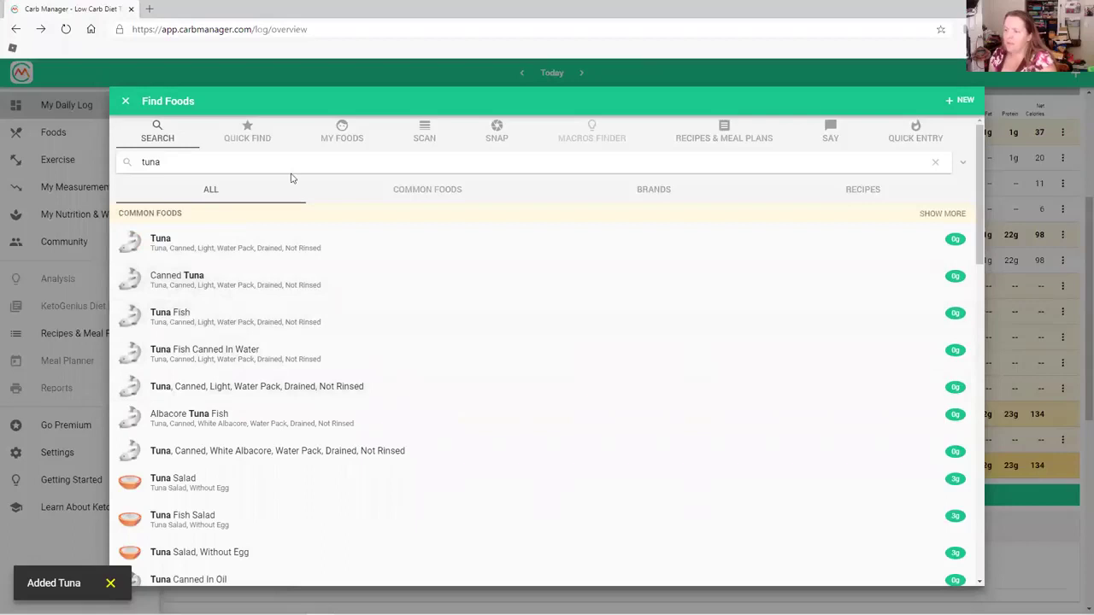
Replace the food search with "boiled egg" and add 1 large Boiled Egg to today's Lunch.
left_click(288, 162)
key("BackSpace")
key("BackSpace")
key("BackSpace")
key("BackSpace")
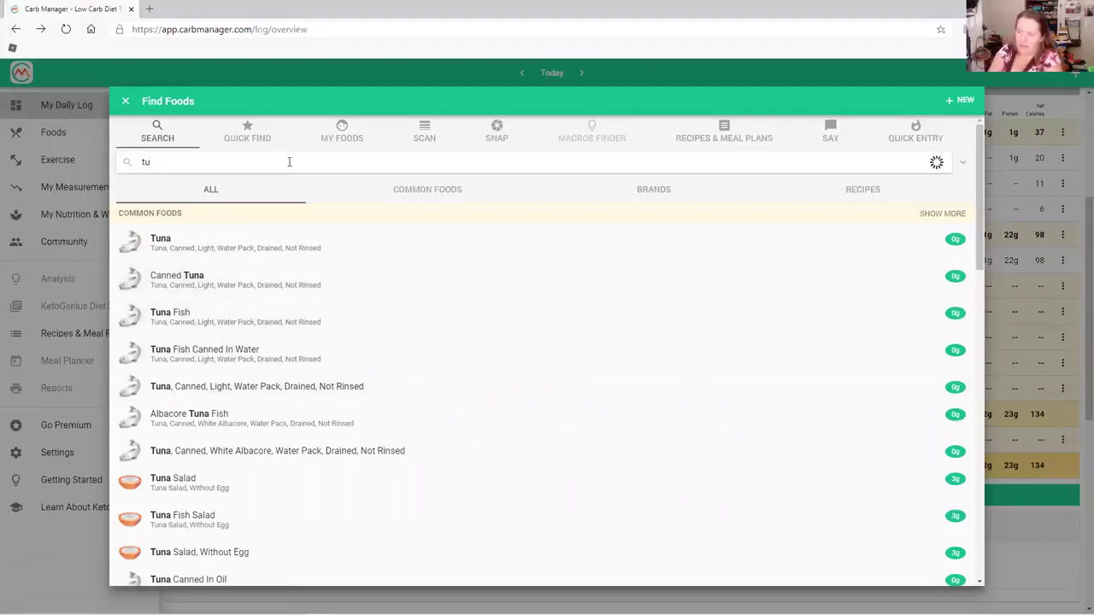
type("b")
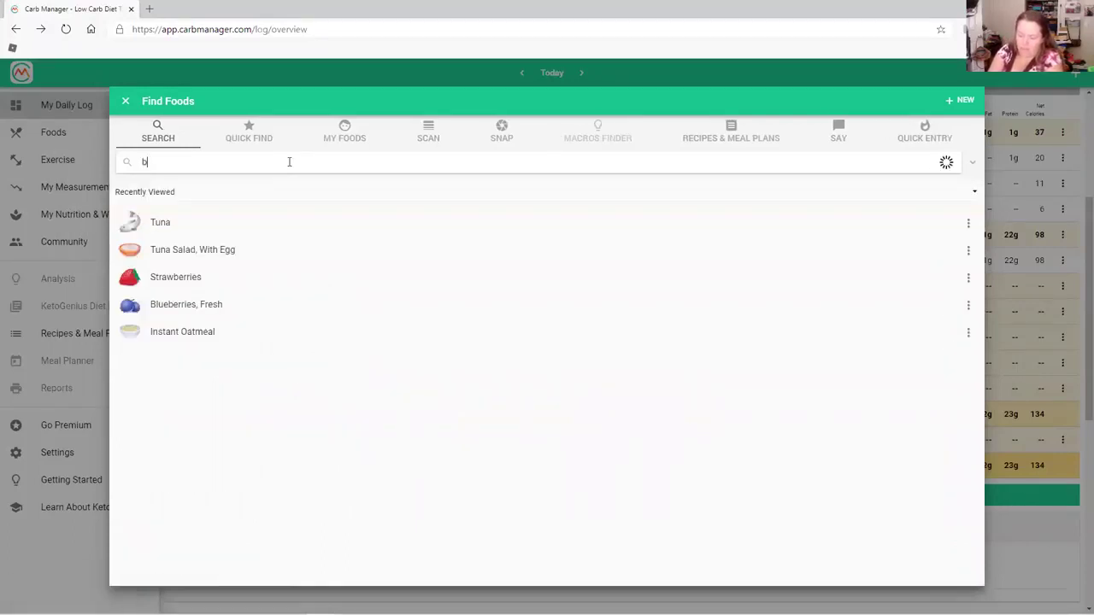
type("oiled ")
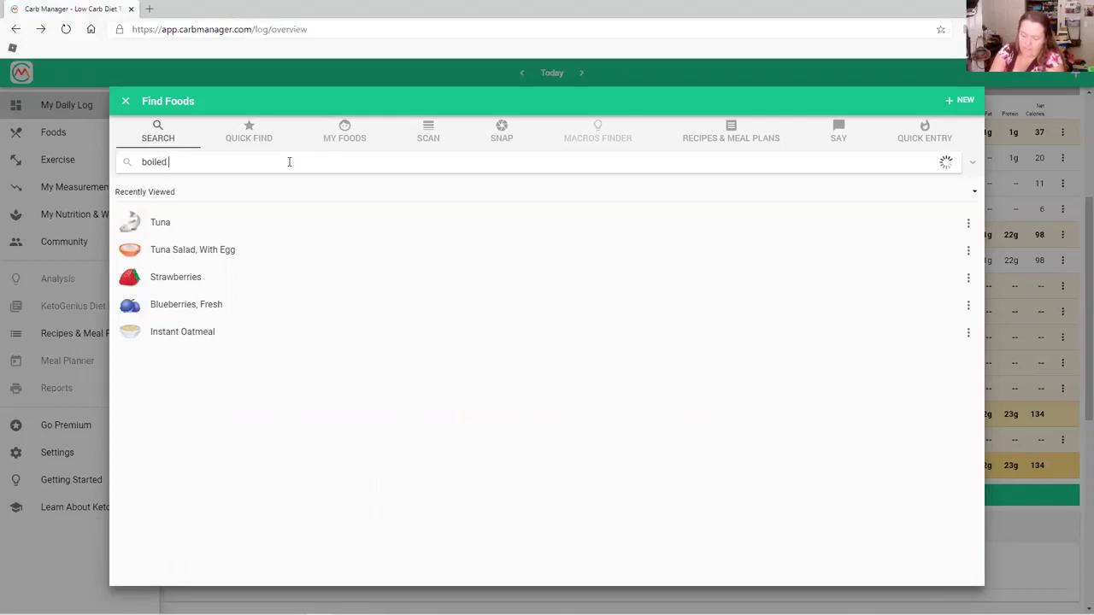
type("egg")
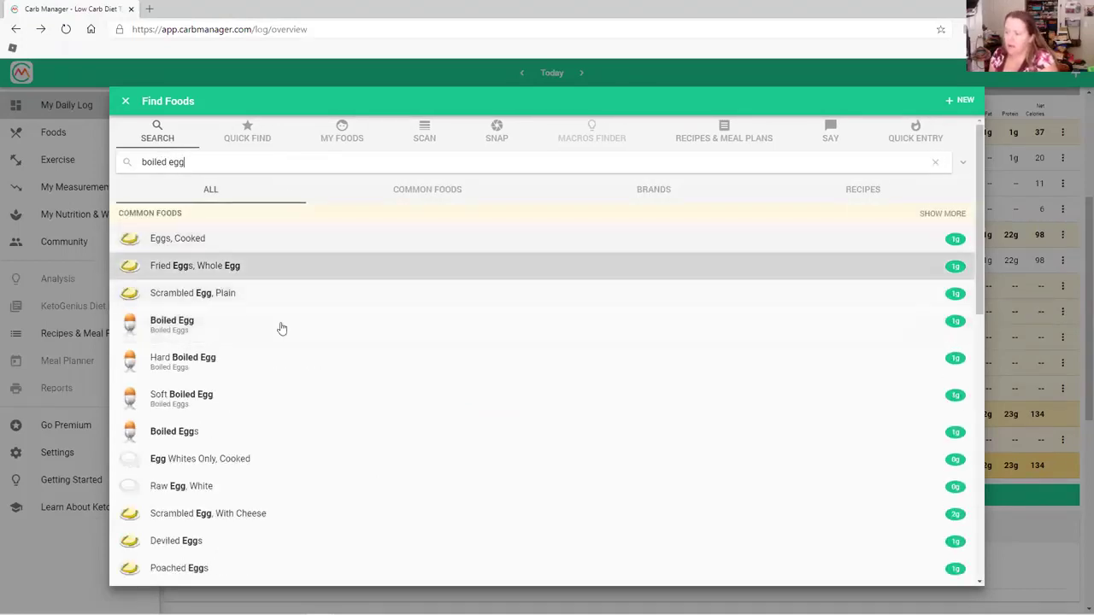
left_click(206, 320)
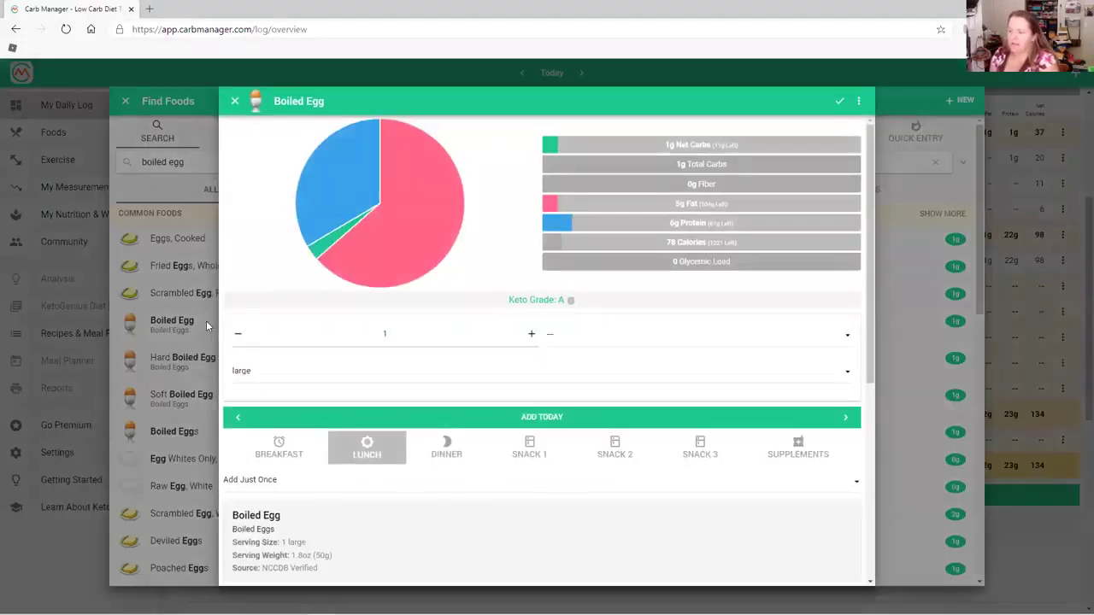
left_click(839, 100)
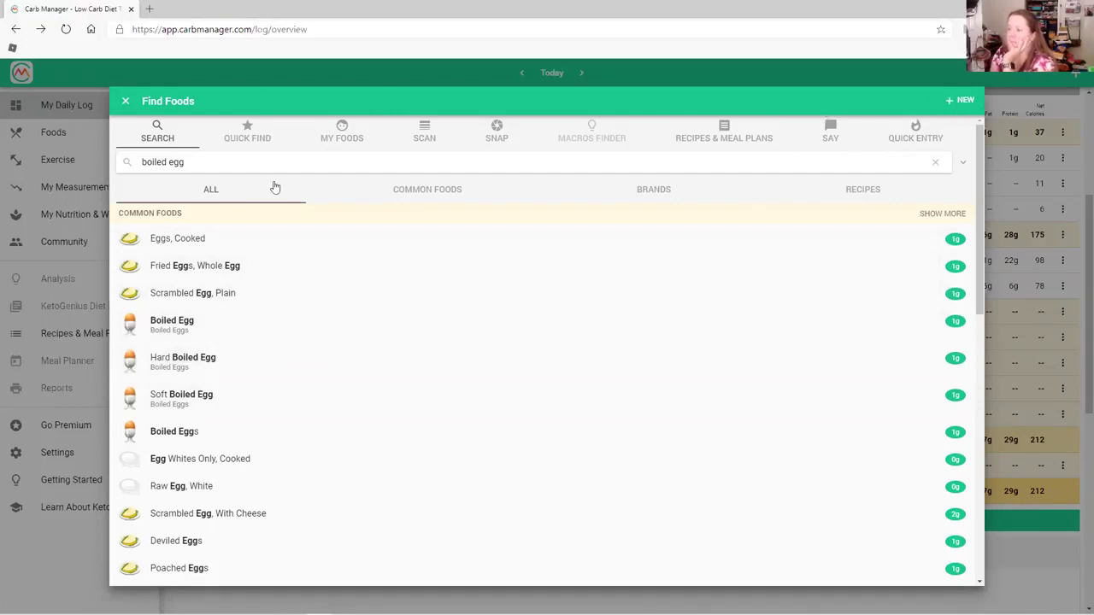
Replace the food search with "mayo", add 1 tablespoon of store-bought Mayo to today's Lunch, and close the food finder.
left_click_drag(244, 158, 92, 177)
type("mayo")
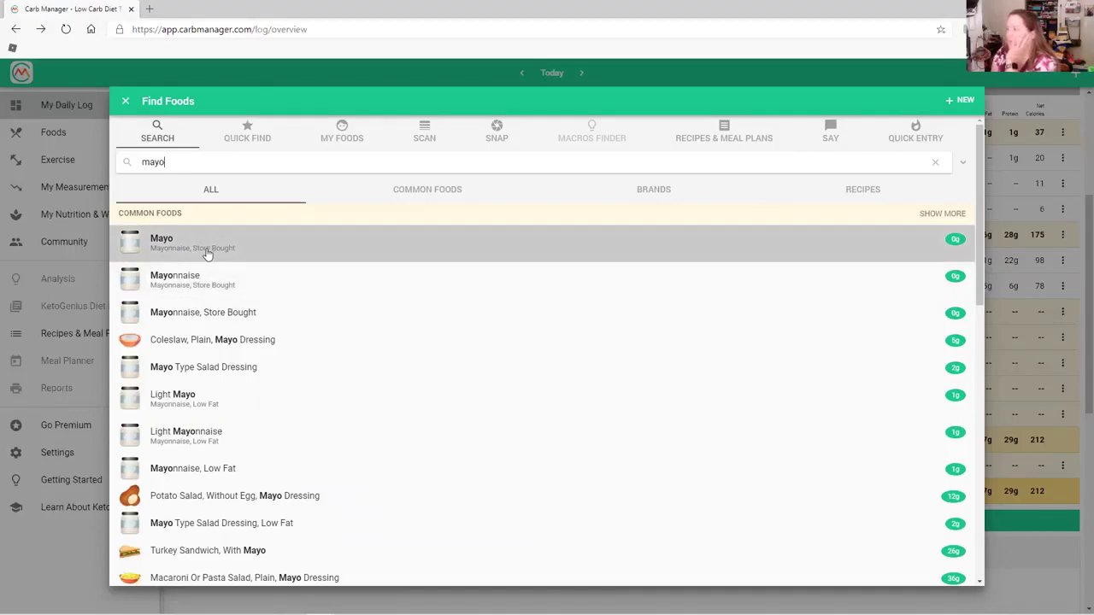
left_click(206, 247)
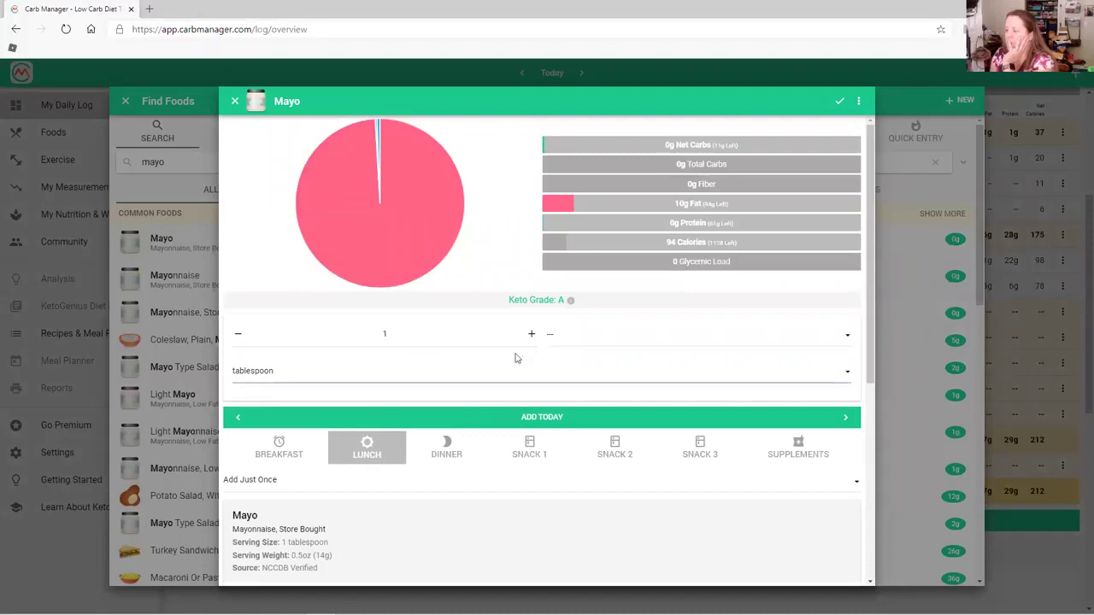
left_click(575, 417)
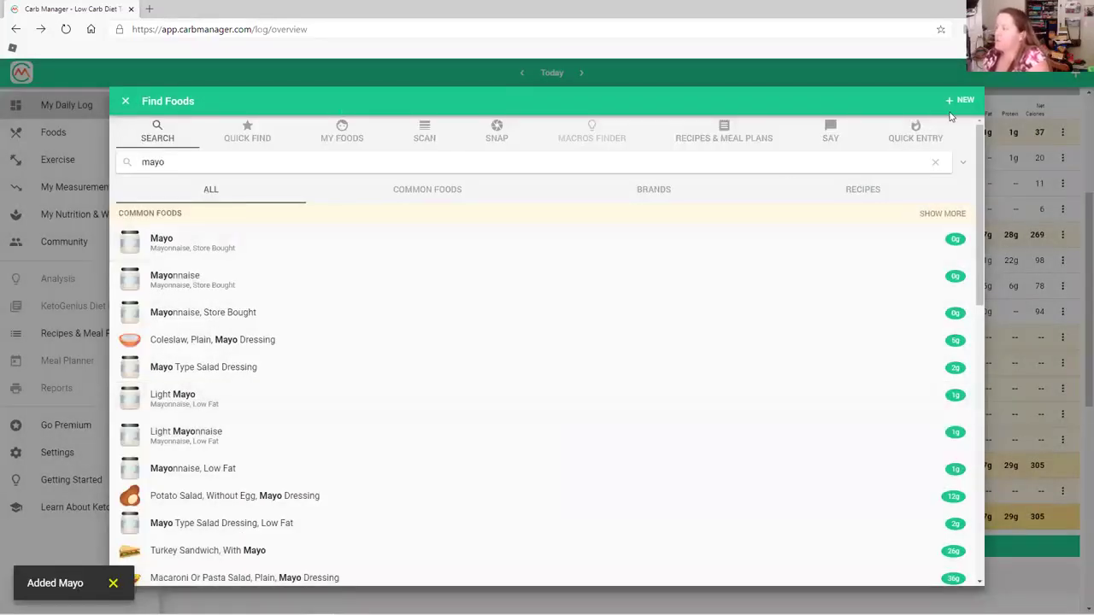
left_click(124, 102)
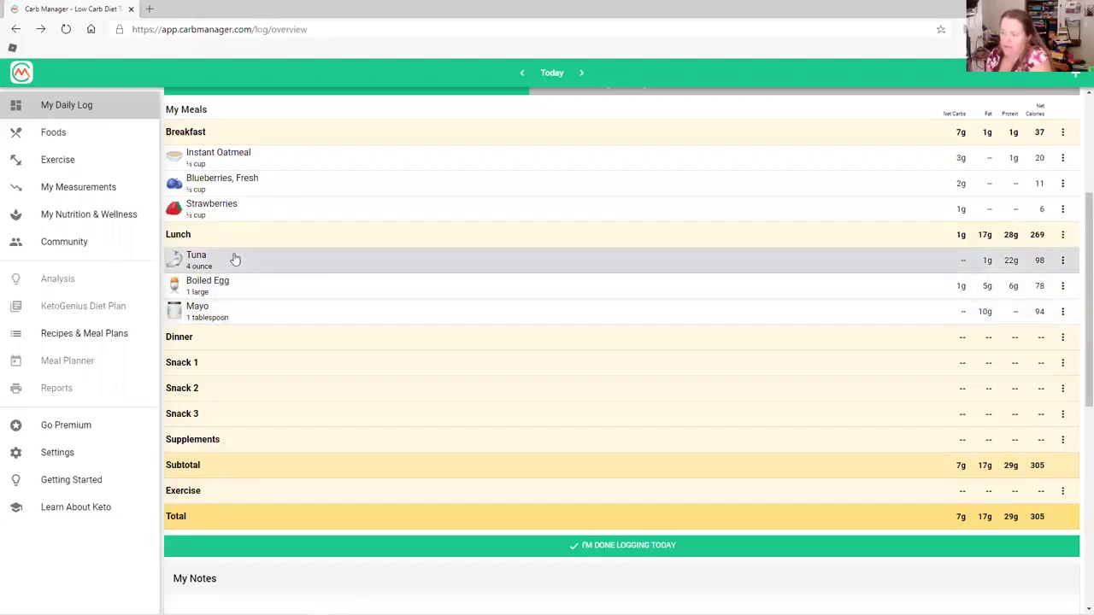
Start adding another food to Lunch and search for "salt".
left_click(1063, 236)
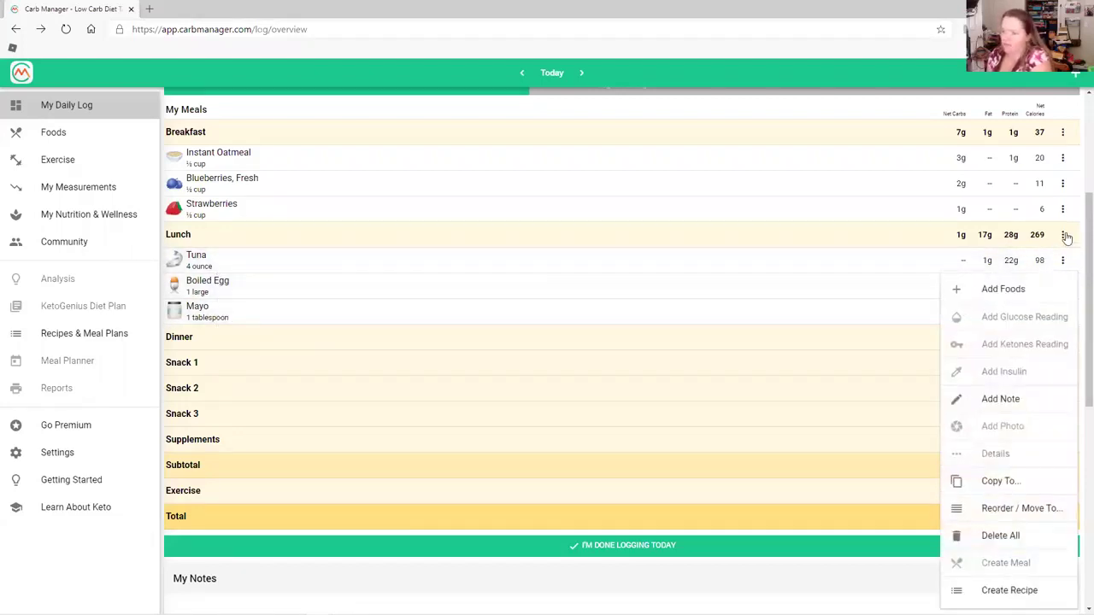
left_click(1013, 289)
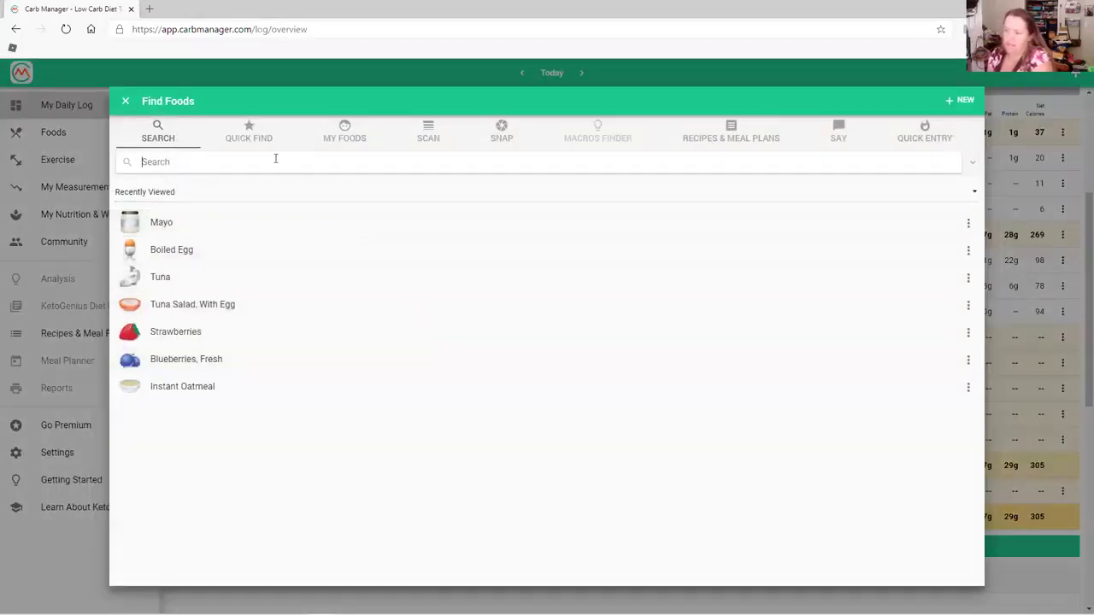
type("e")
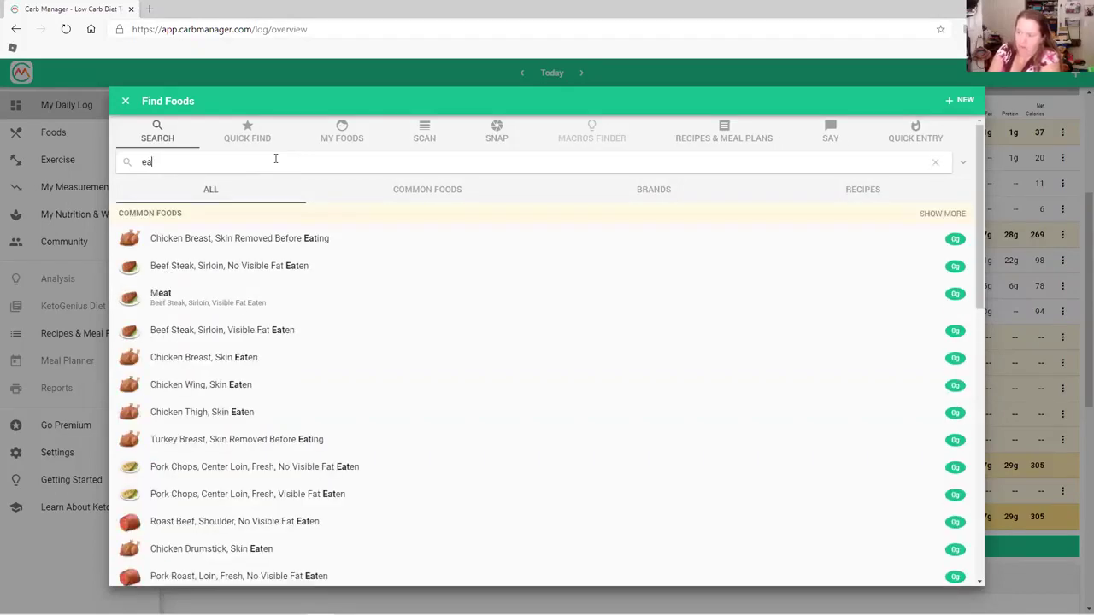
type("a")
key("BackSpace")
key("BackSpace")
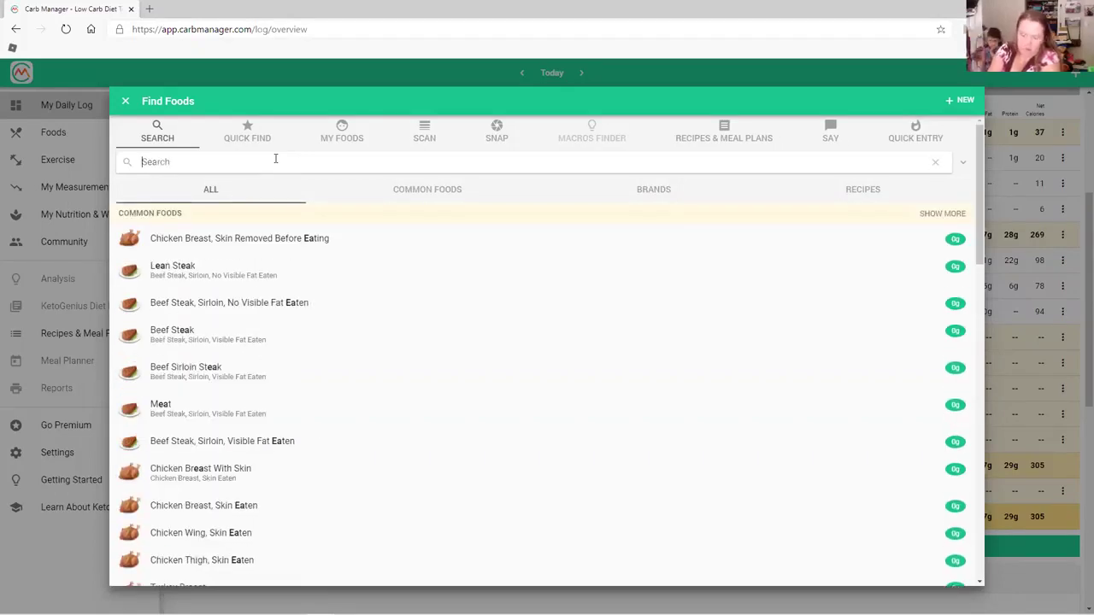
type("salt")
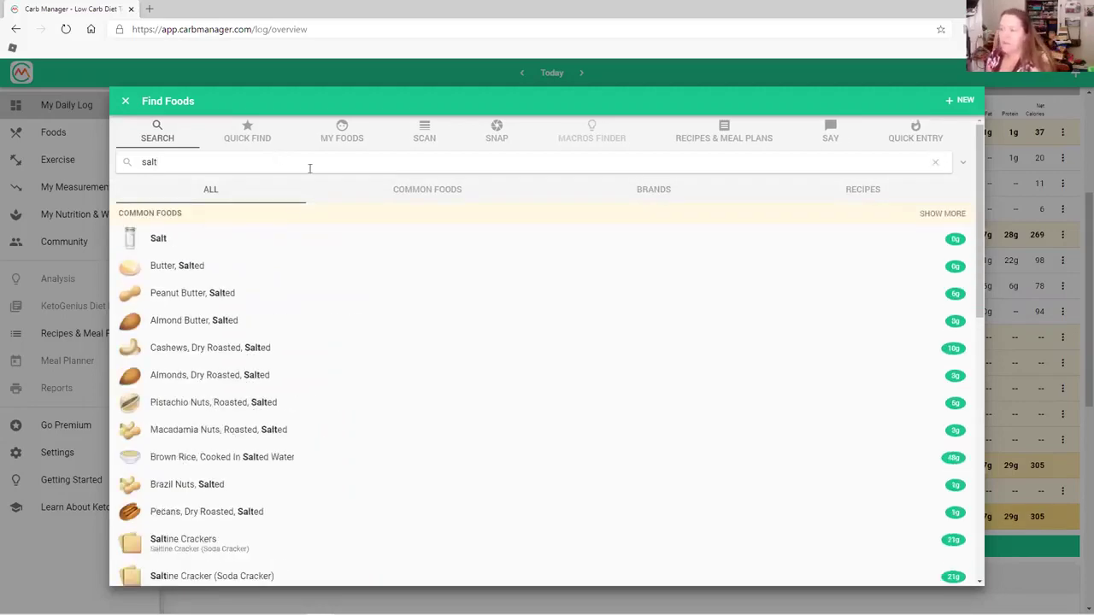
Set the Salt serving to ⅛ teaspoon, add it to today's Lunch, and close the food finder.
left_click(213, 243)
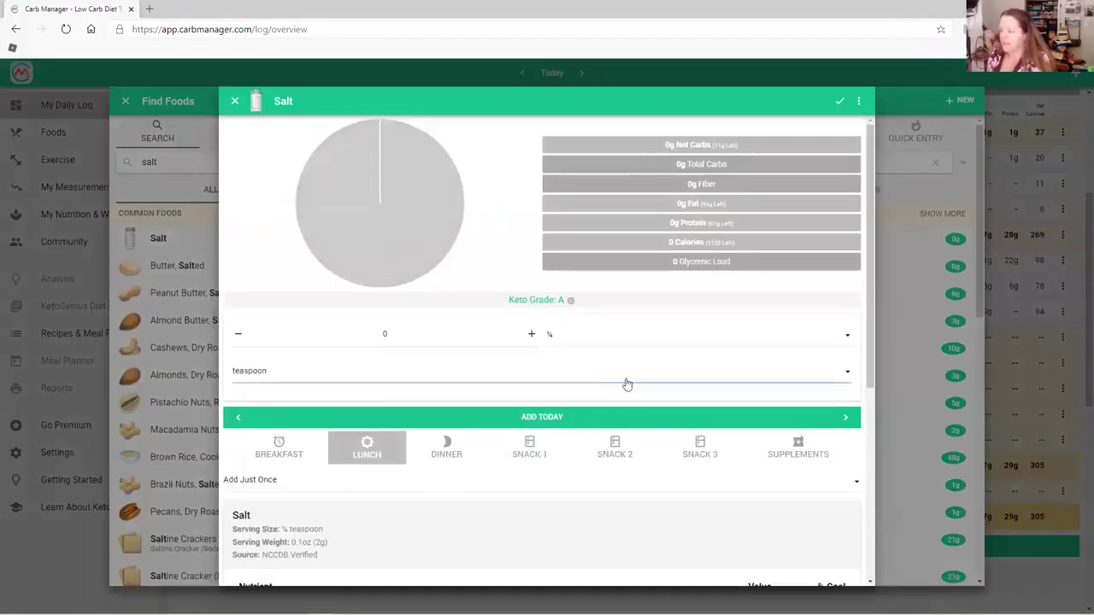
left_click(672, 338)
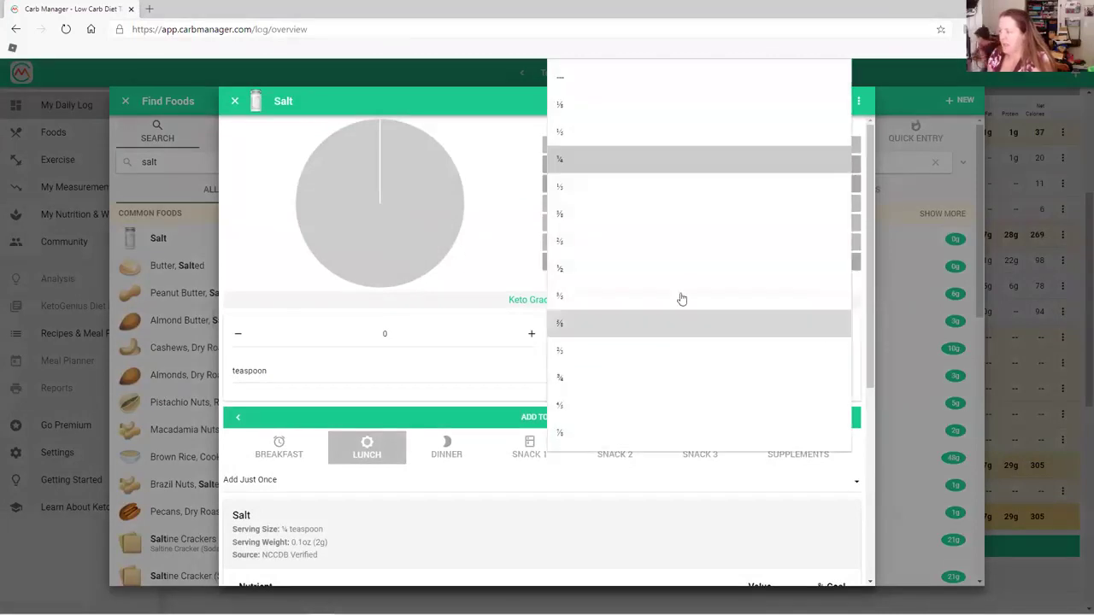
left_click(664, 112)
left_click(526, 416)
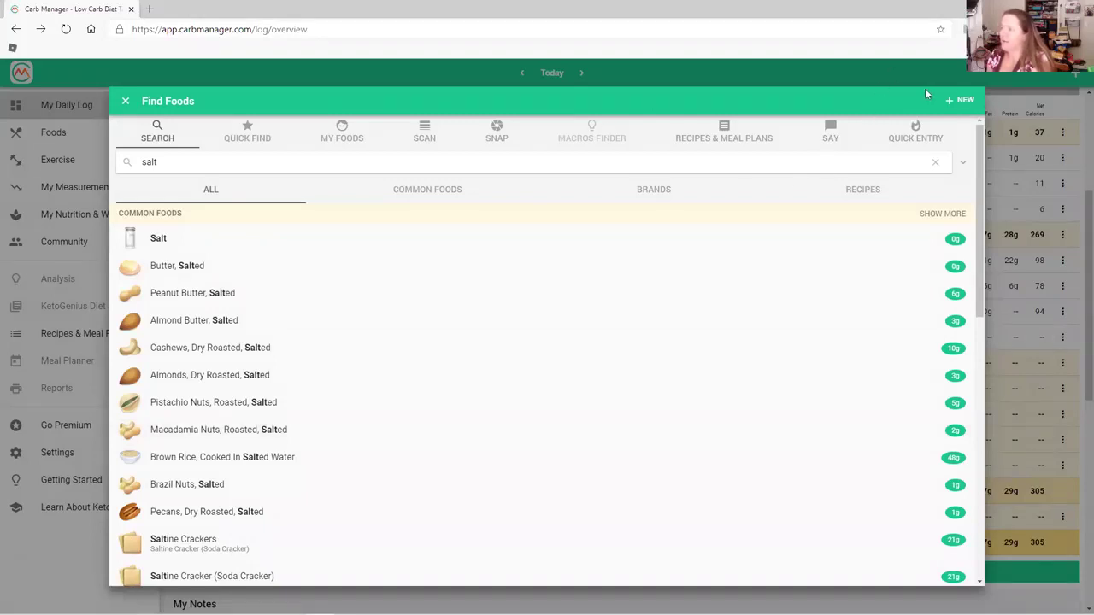
left_click(124, 101)
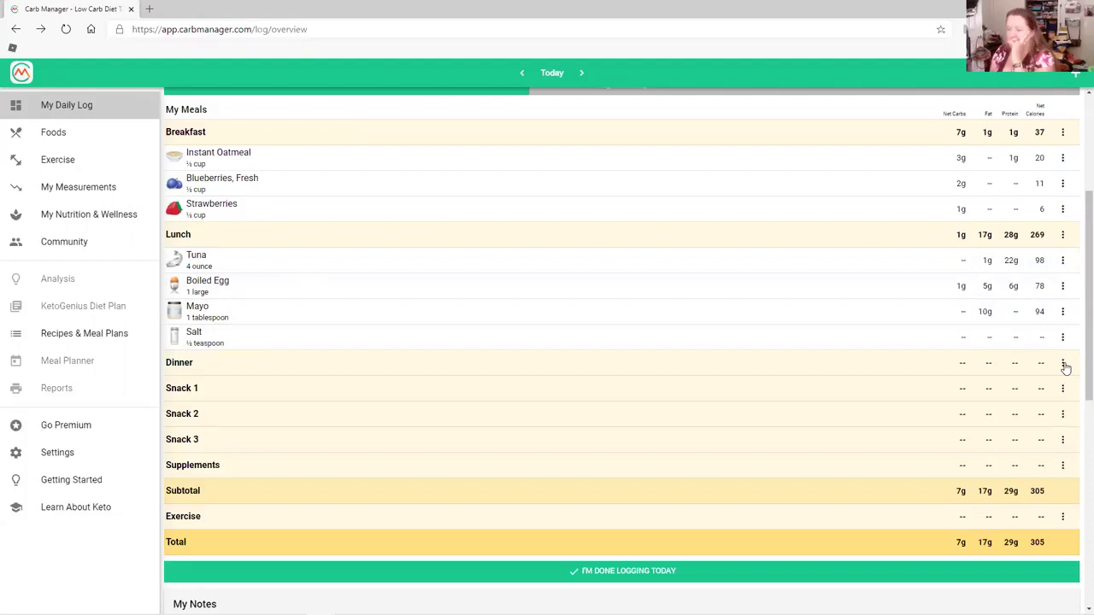
Create a recipe from the logged Lunch foods and name it "tuna salad".
scroll(1065, 368, "up", 3)
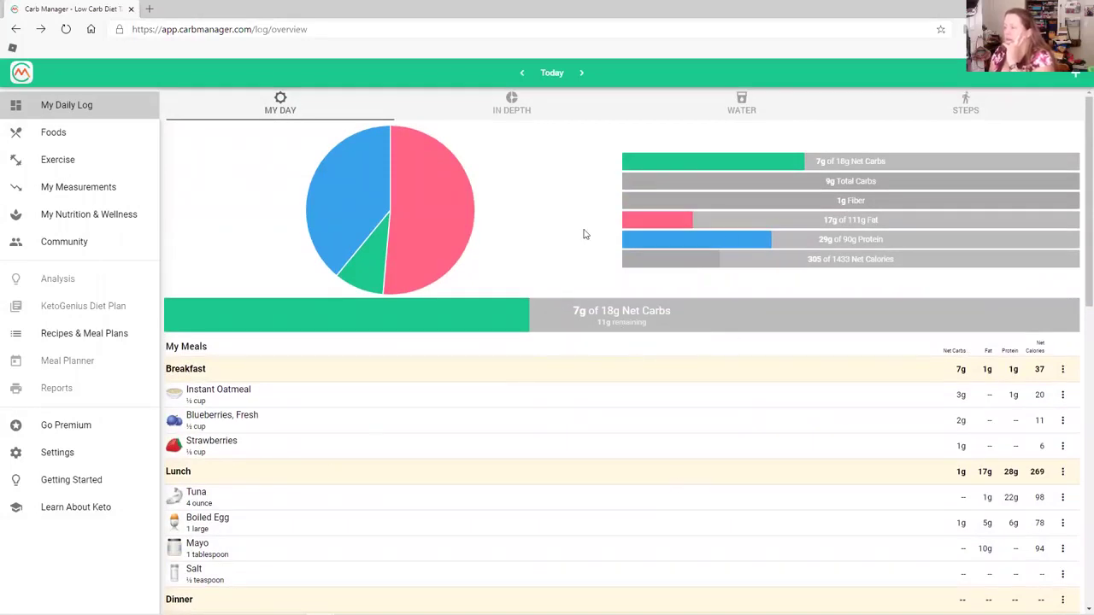
scroll(615, 410, "down", 2)
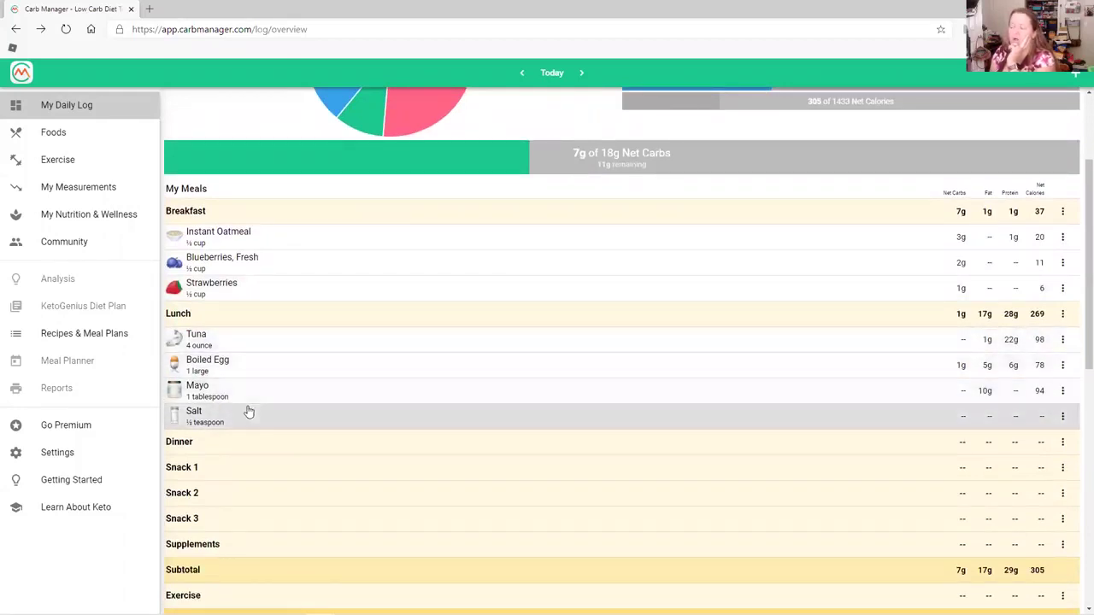
left_click(1062, 315)
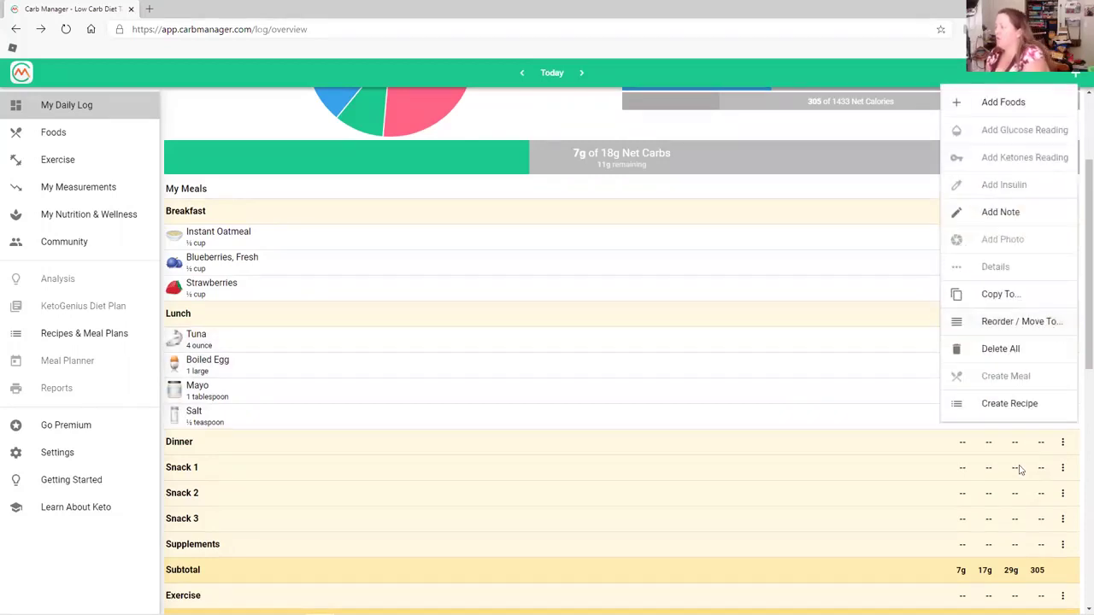
left_click(995, 415)
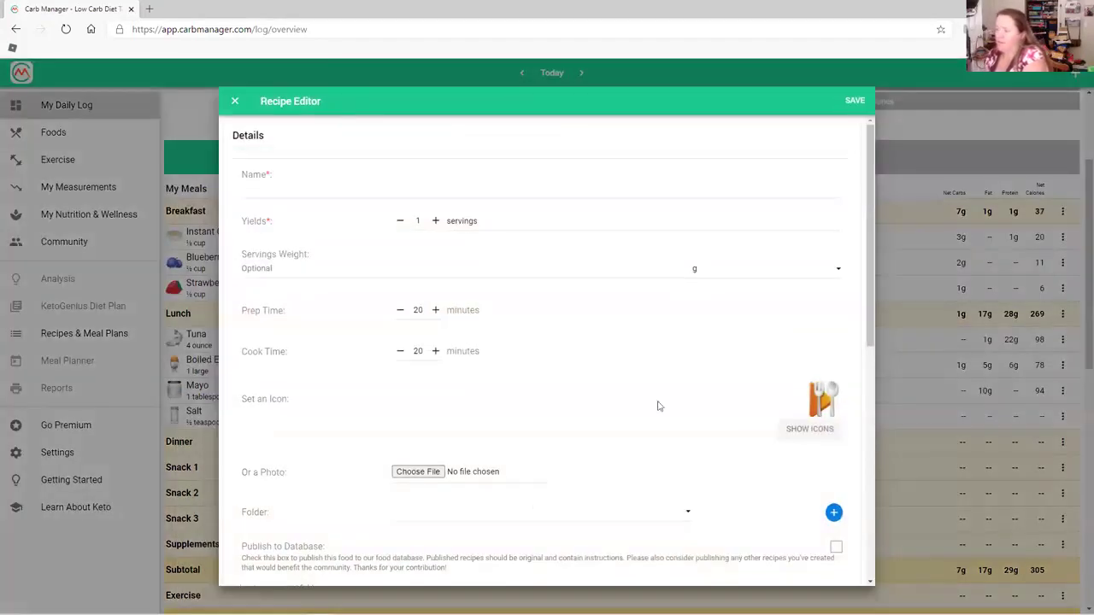
left_click(286, 188)
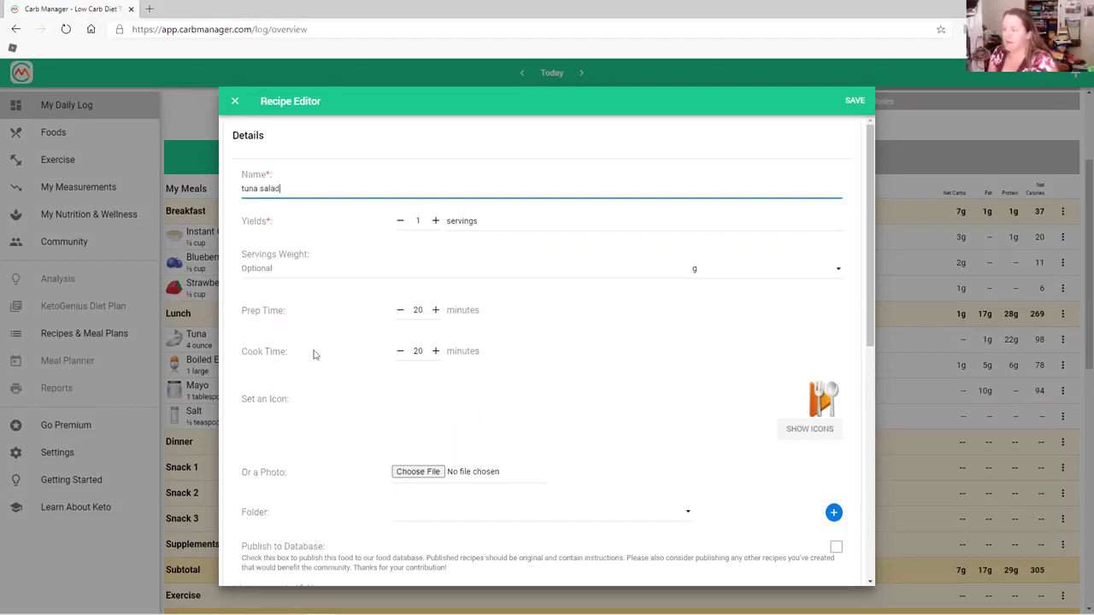
Set the recipe's prep time to 6 minutes and its cook time to 1 minute.
left_click(400, 310)
left_click(400, 310)
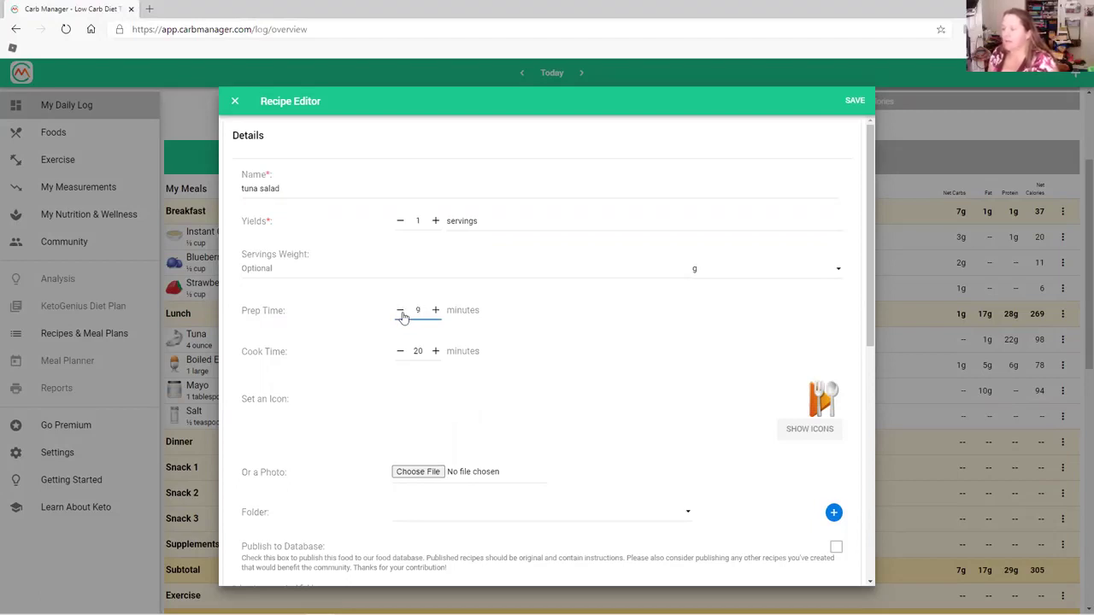
left_click(400, 312)
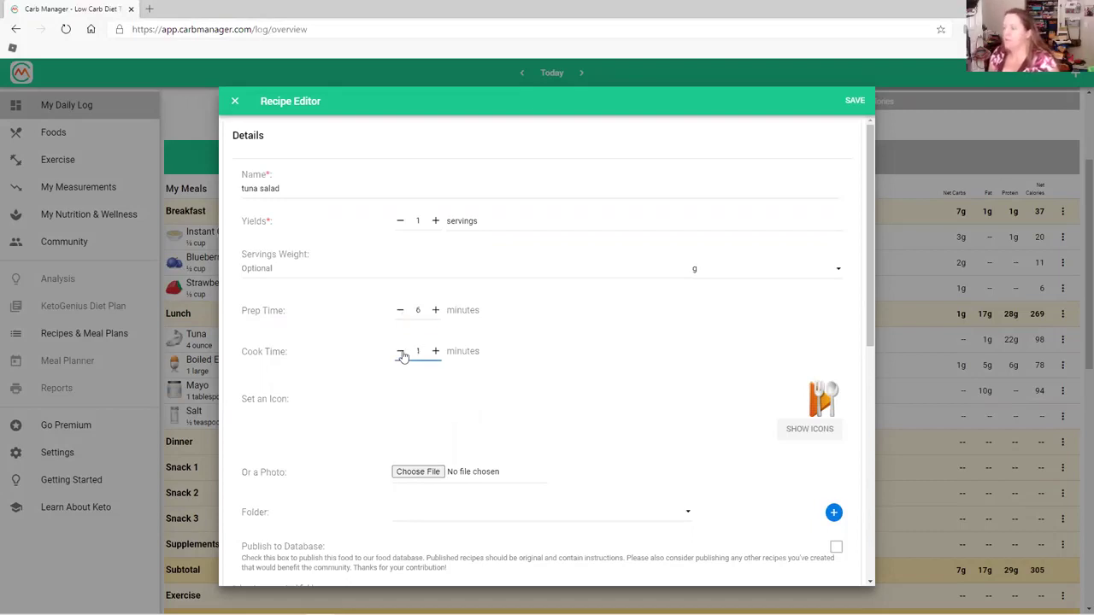
Enter "mix and eat" as the first recipe instruction below the ingredients and save the recipe.
scroll(629, 408, "down", 3)
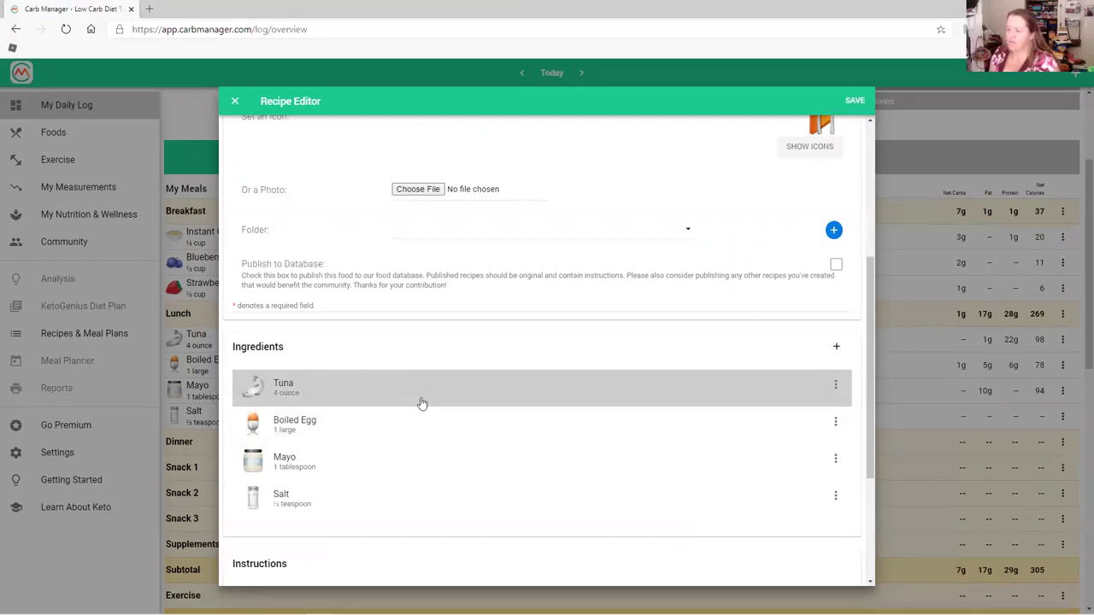
scroll(456, 384, "down", 3)
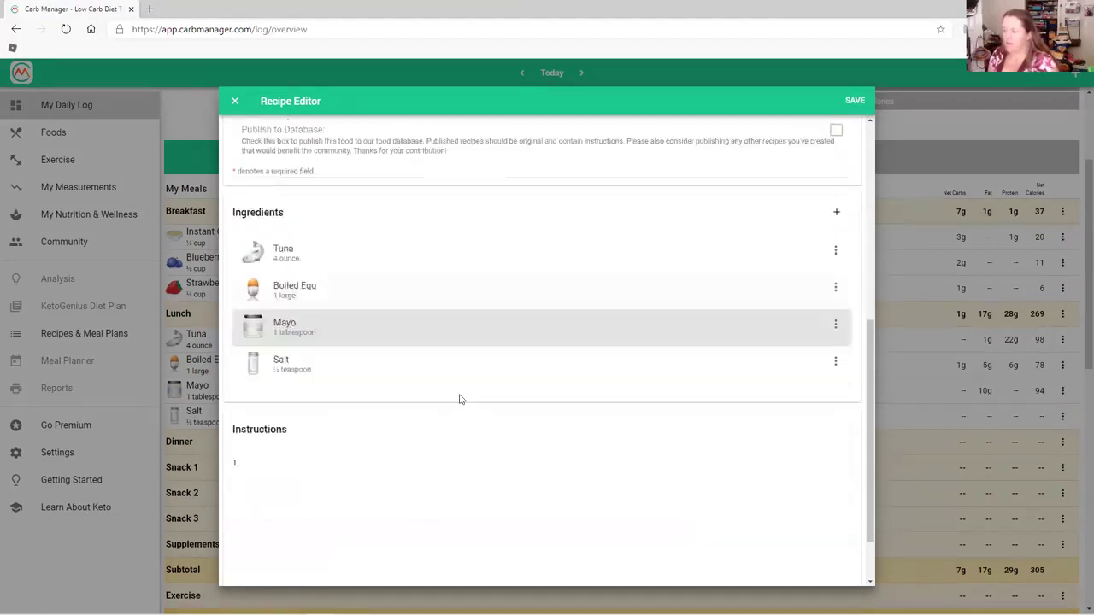
left_click(375, 407)
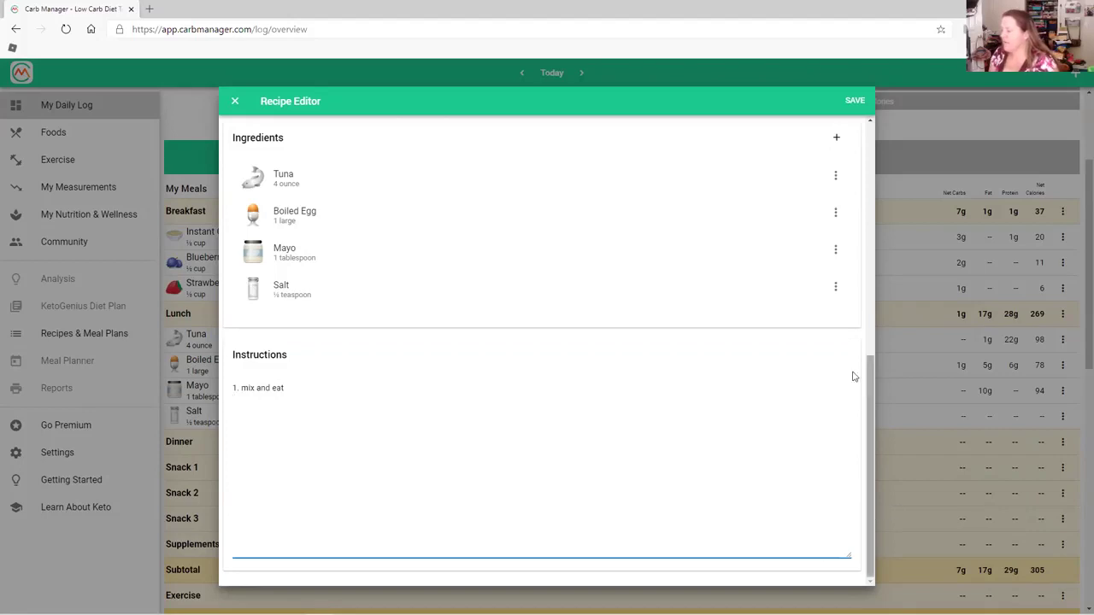
scroll(855, 376, "up", 10)
left_click(854, 102)
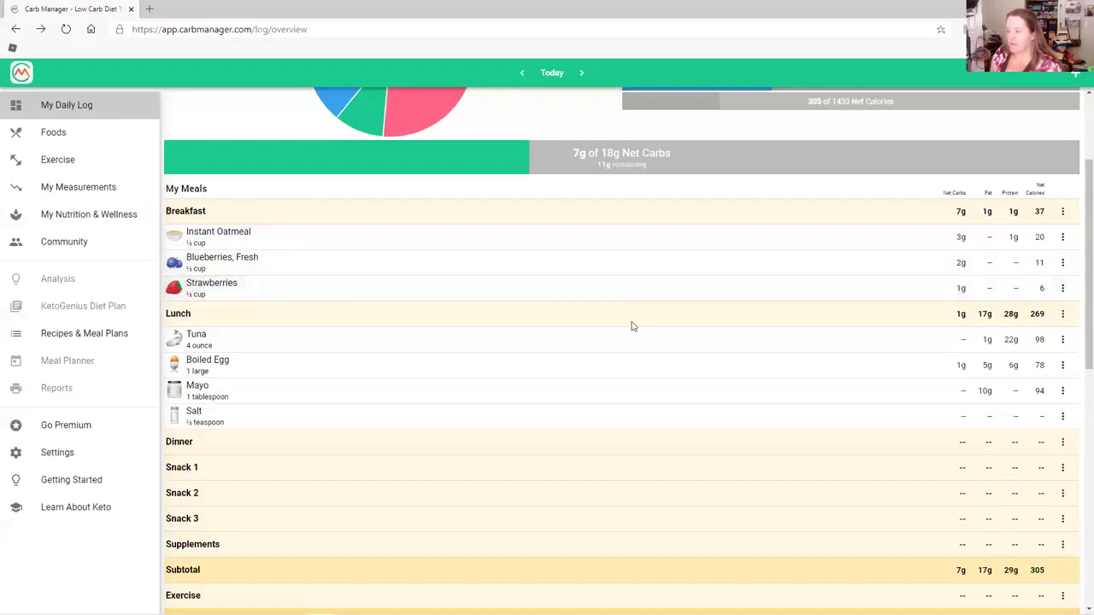
Start adding a food to Breakfast, search for "chia seed", and open the common Chia Seeds entry.
scroll(633, 326, "up", 2)
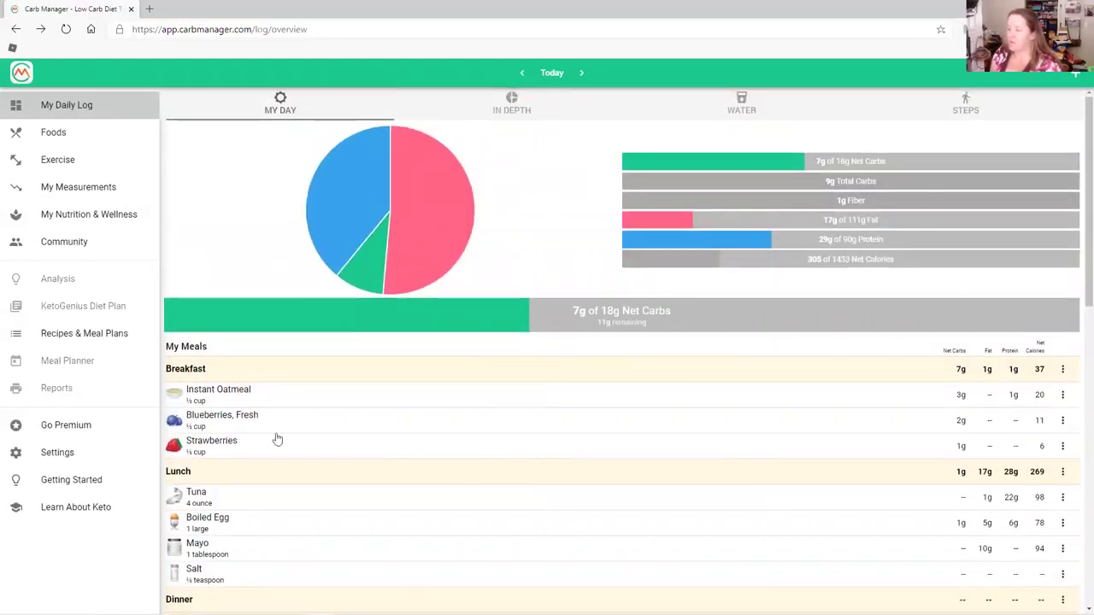
left_click(1062, 368)
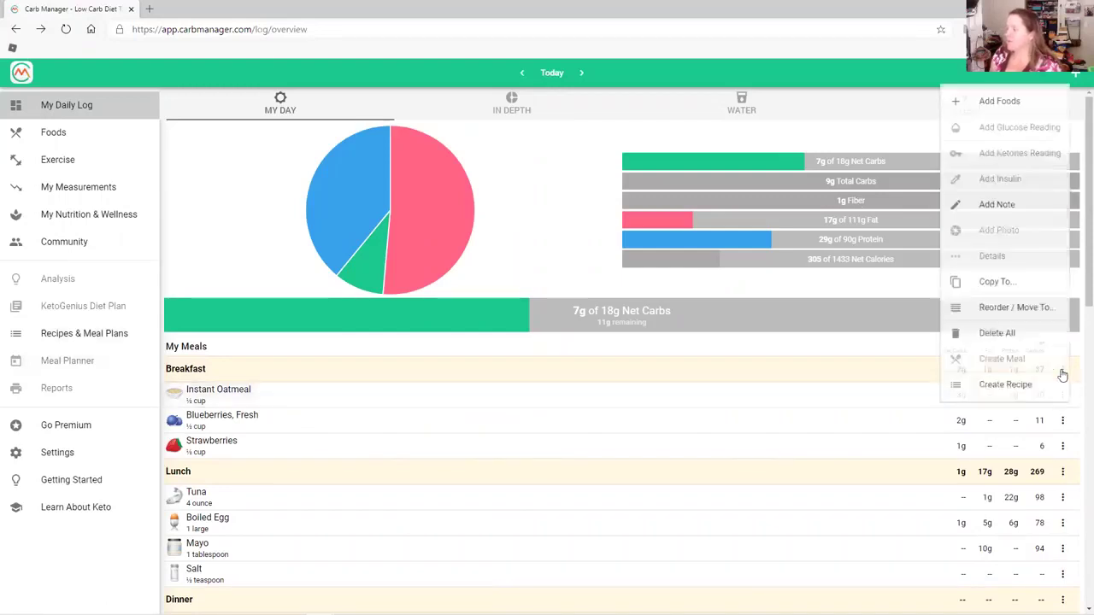
left_click(1004, 103)
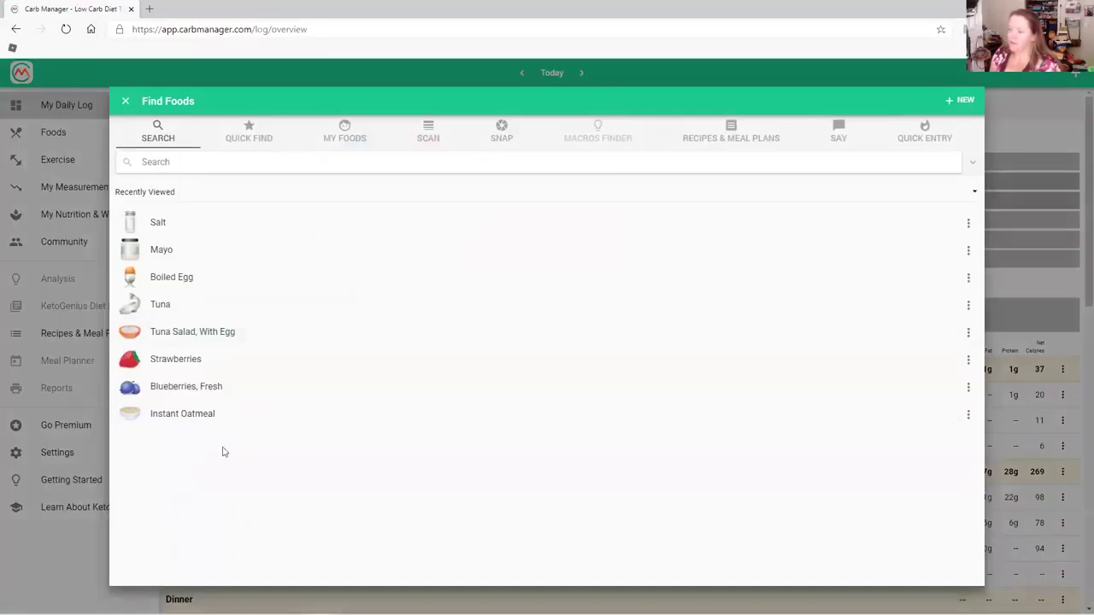
type("chia")
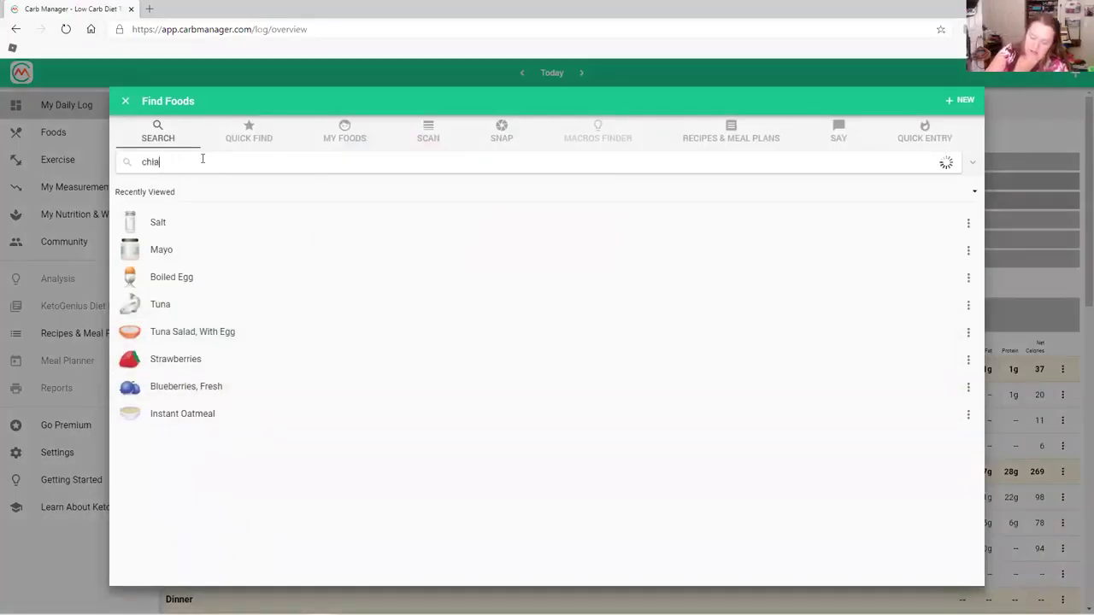
type(" seed")
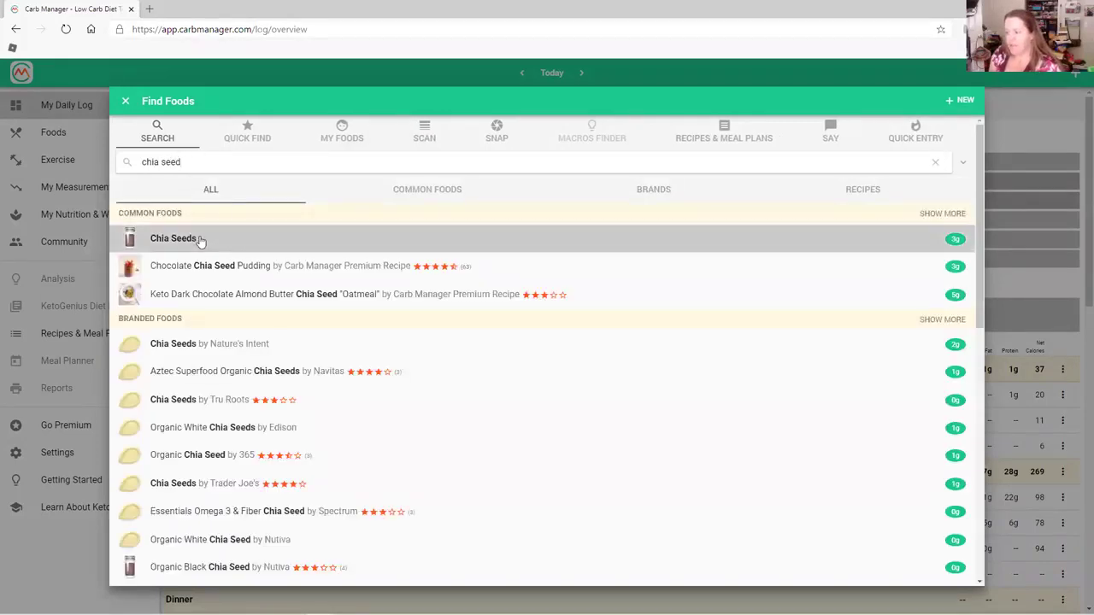
left_click(199, 243)
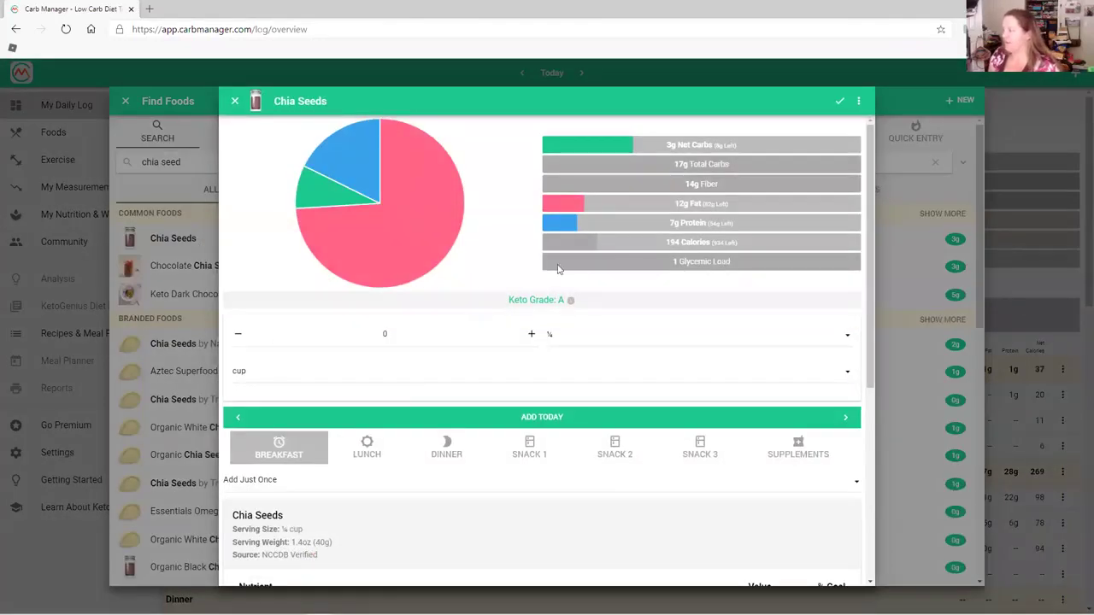
Set the Chia Seeds measurement unit to "tablespoon, whole pieces".
left_click(817, 352)
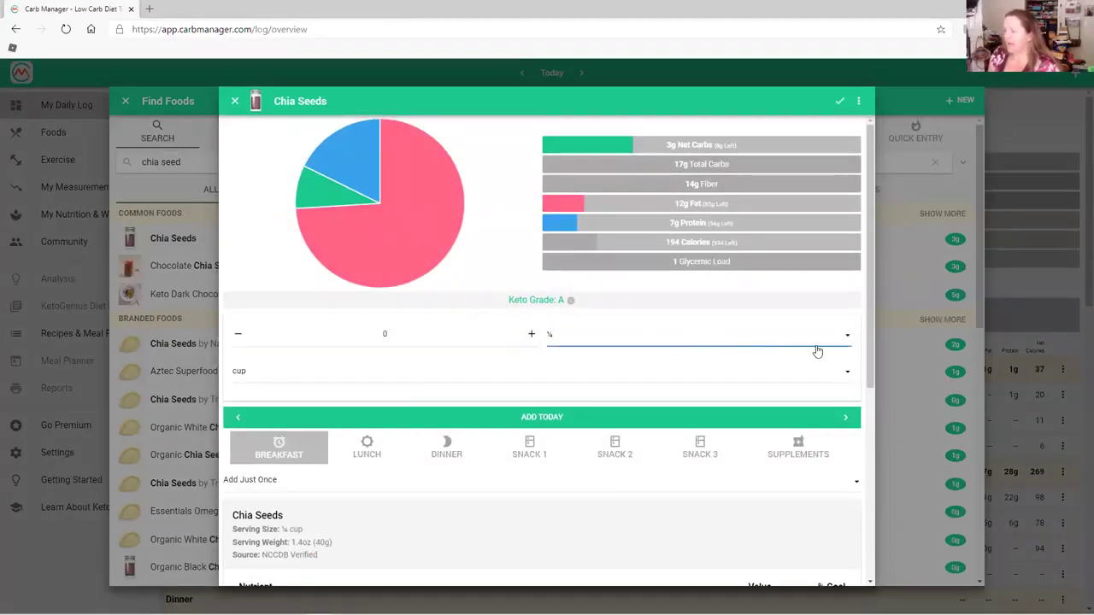
left_click(550, 370)
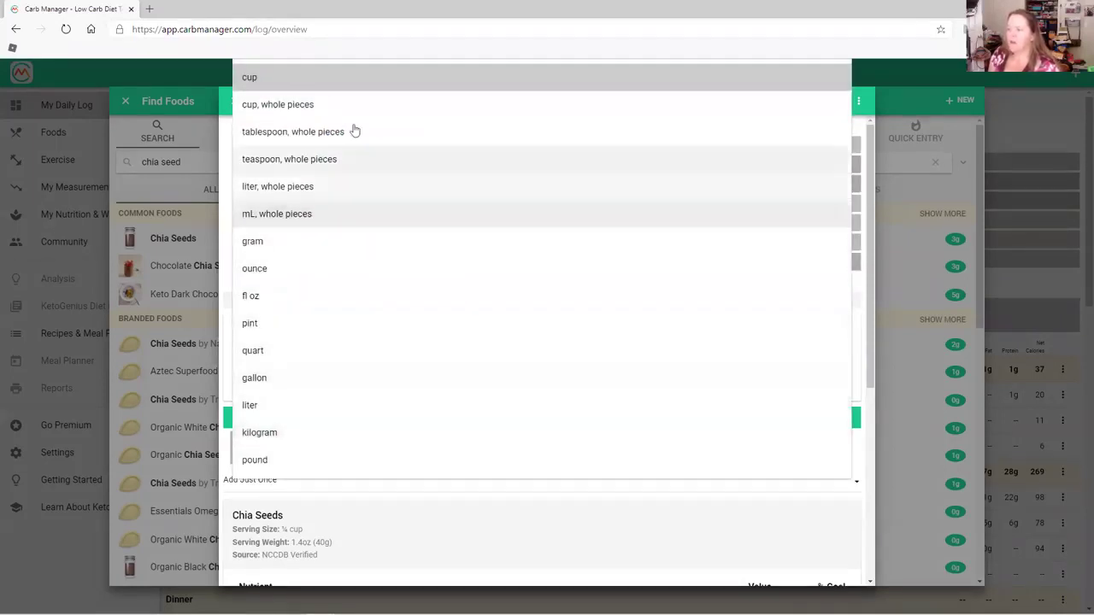
left_click(361, 132)
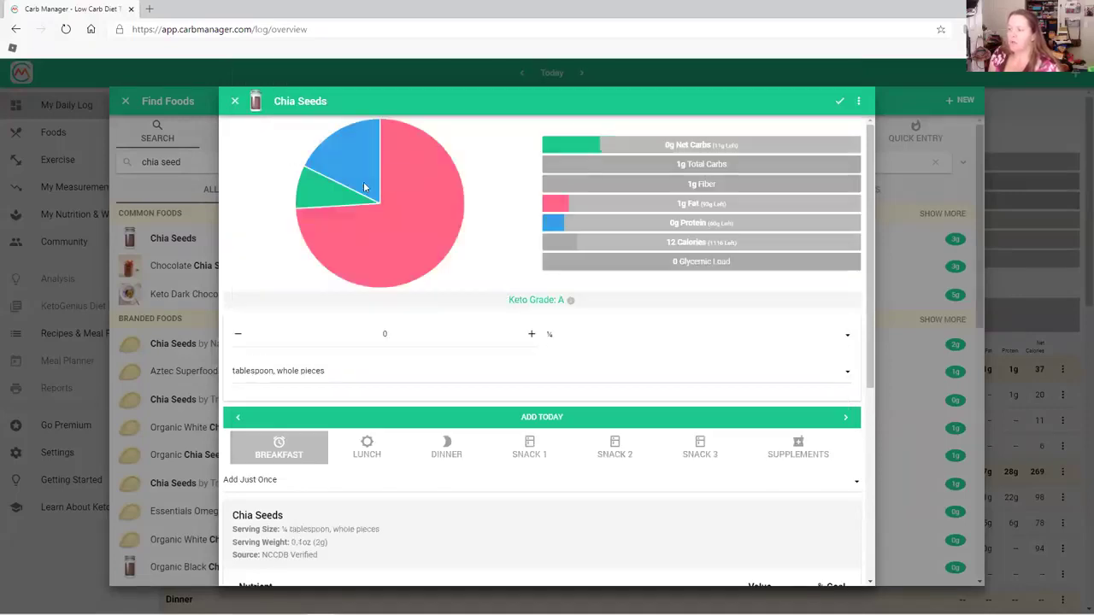
Set the Chia Seeds amount to 1 with no fraction, add it to today's Breakfast, and return to the daily log.
left_click(557, 334)
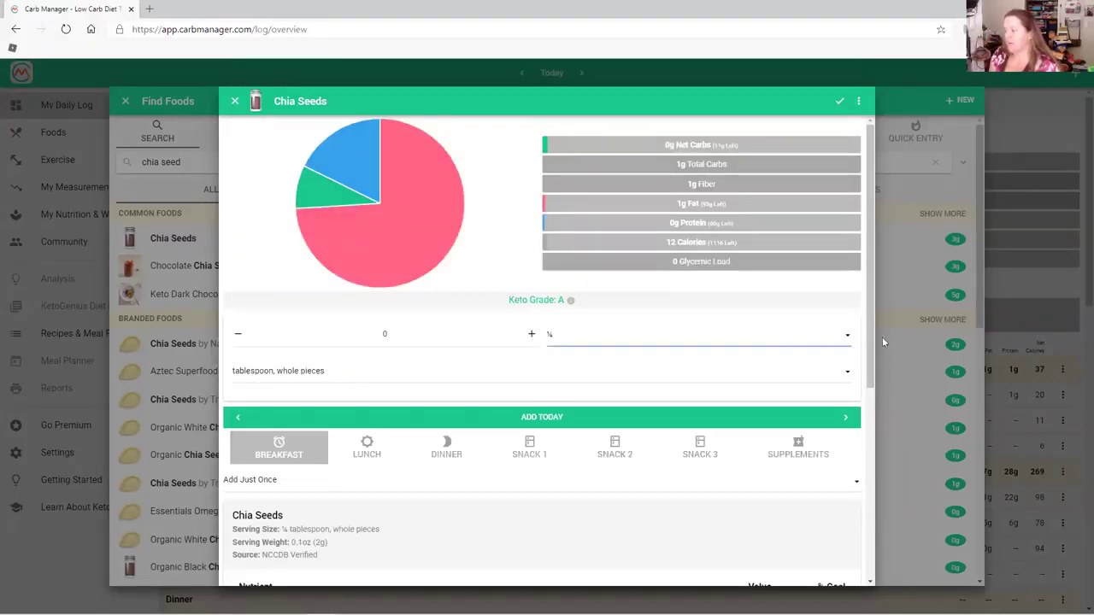
left_click(483, 338)
left_click(654, 338)
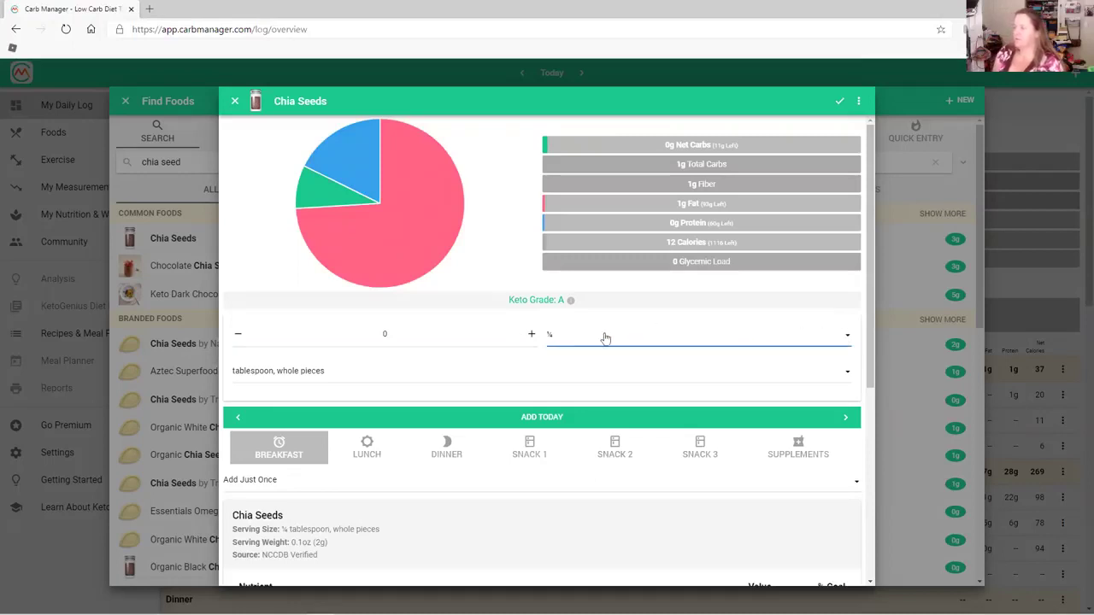
left_click(531, 334)
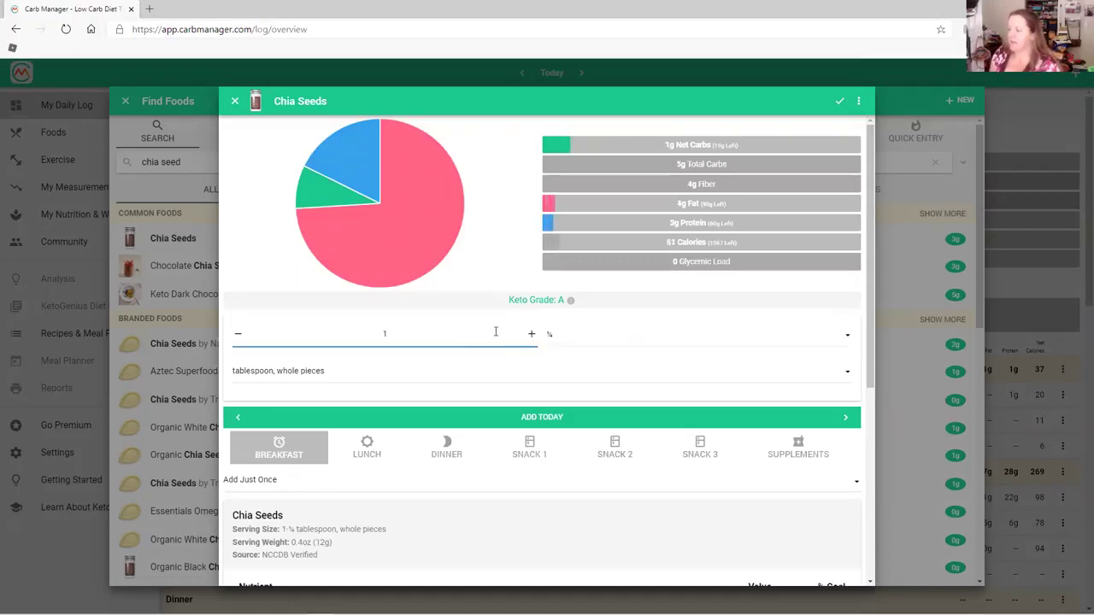
left_click(847, 336)
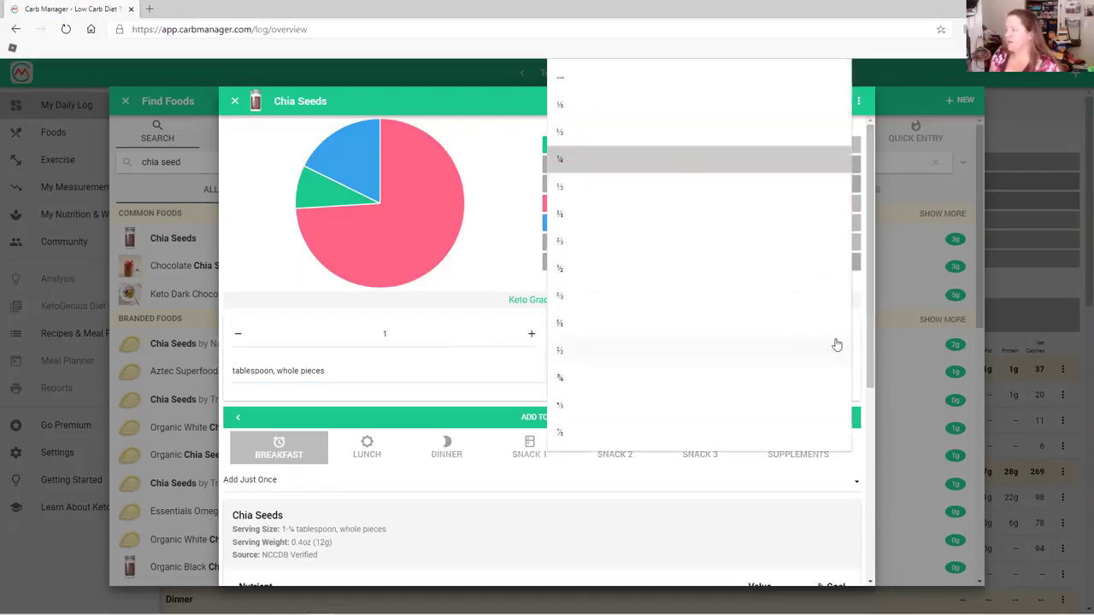
left_click(762, 88)
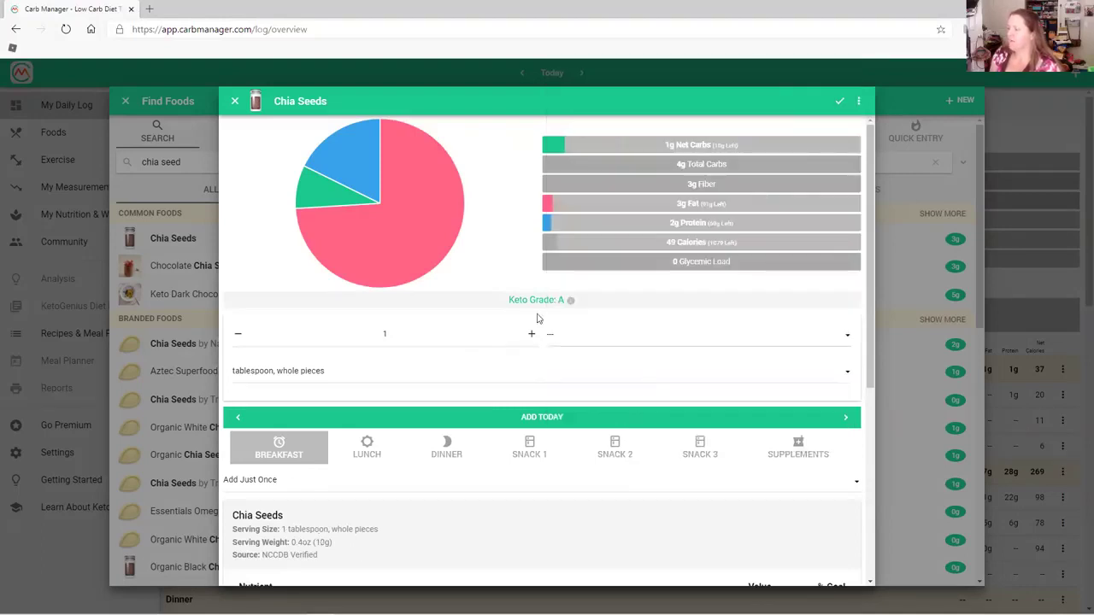
left_click(525, 419)
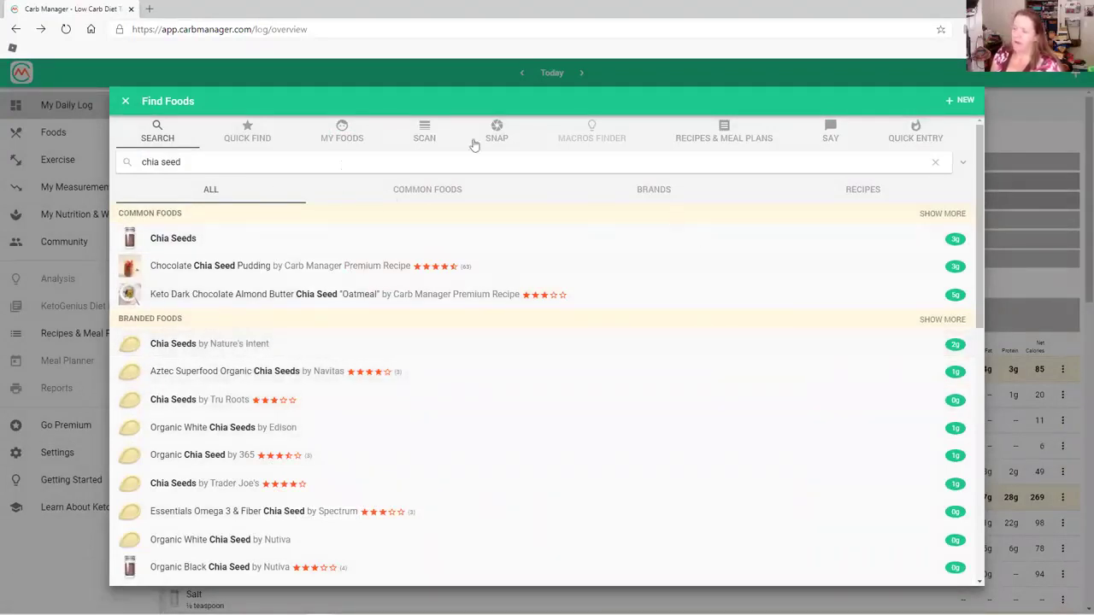
left_click(125, 101)
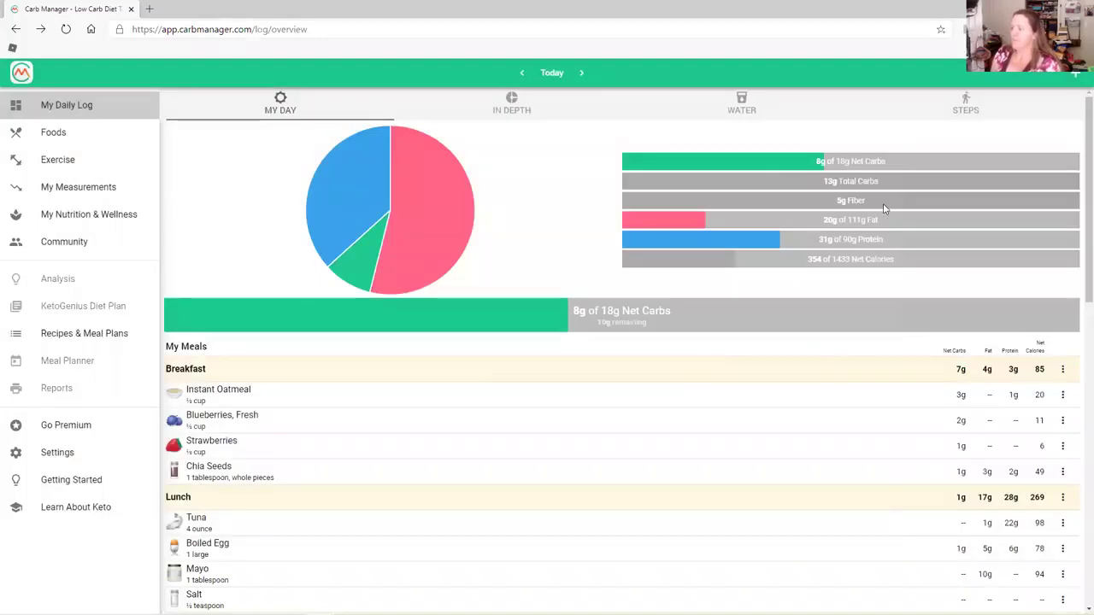
Add 1 tablespoon of Chia Seeds to Lunch from the recently viewed foods and return to the daily log.
scroll(699, 410, "down", 2)
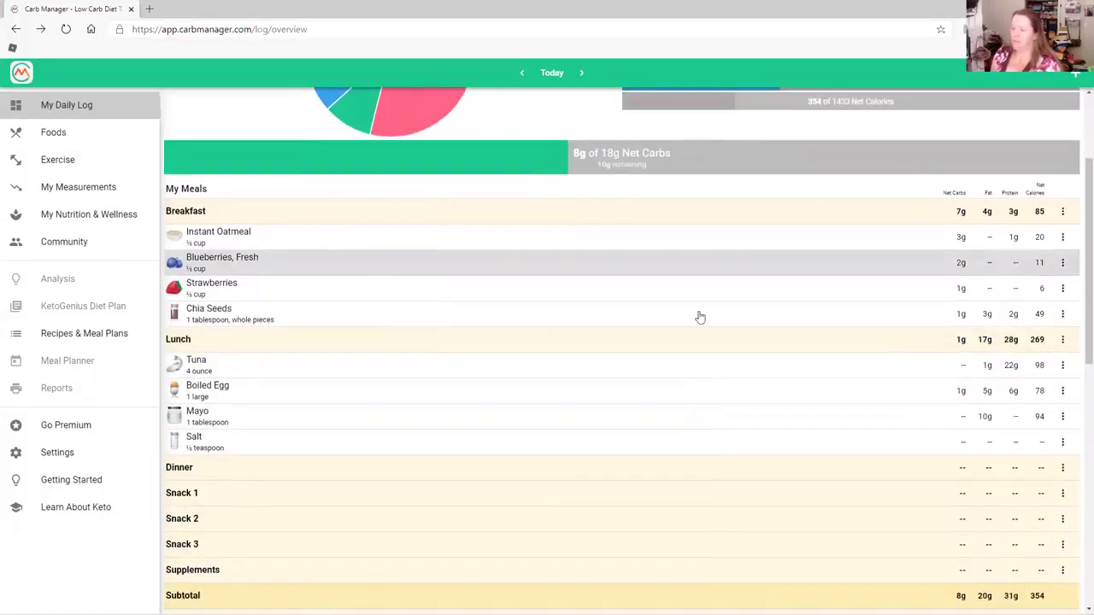
scroll(640, 308, "down", 2)
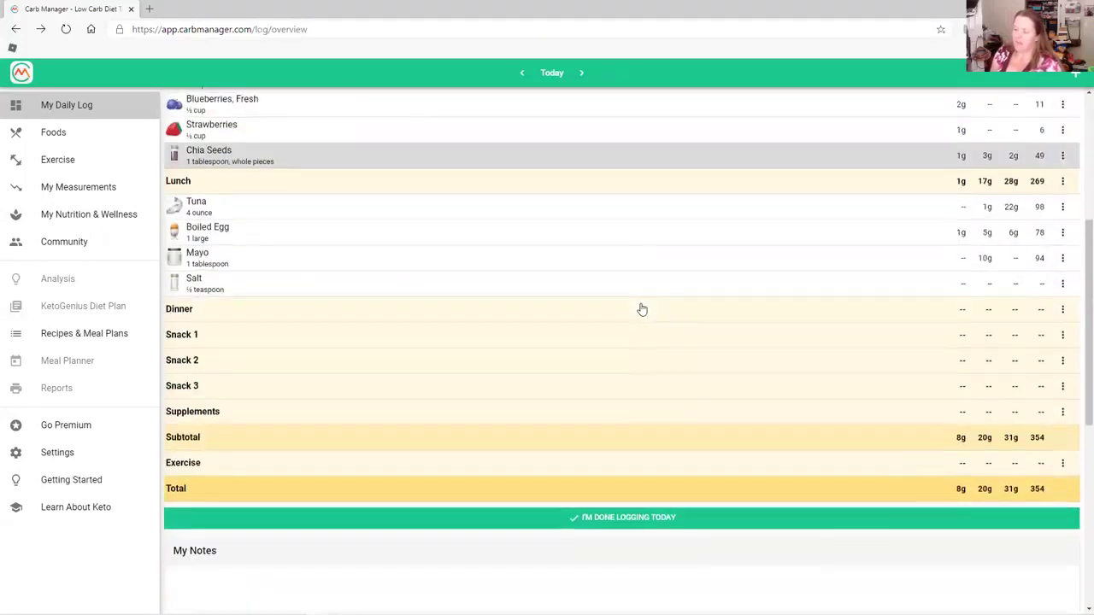
scroll(551, 299, "up", 1)
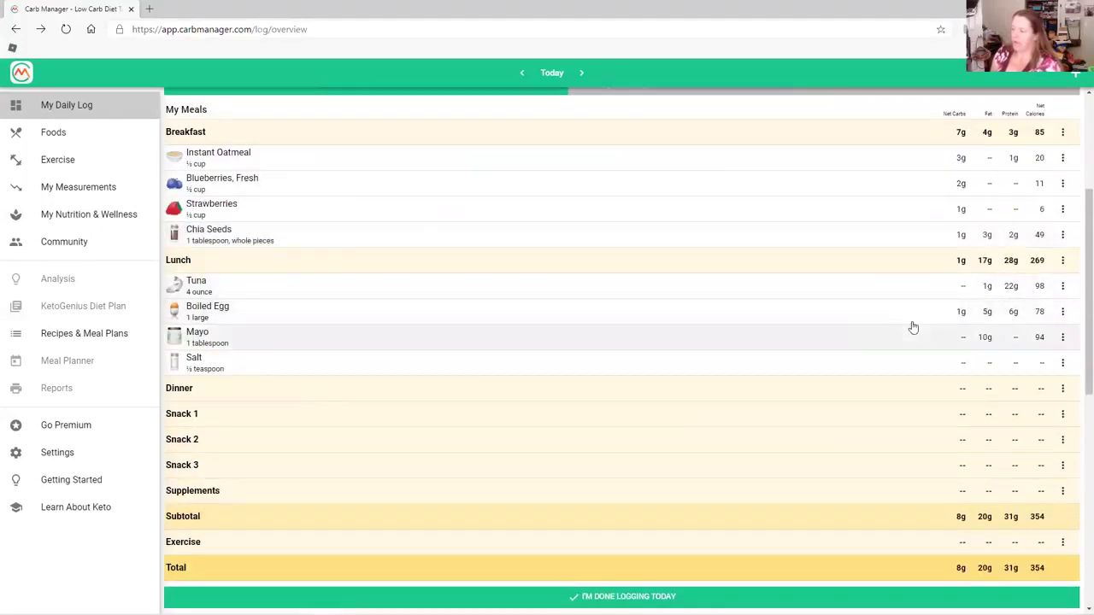
left_click(1062, 259)
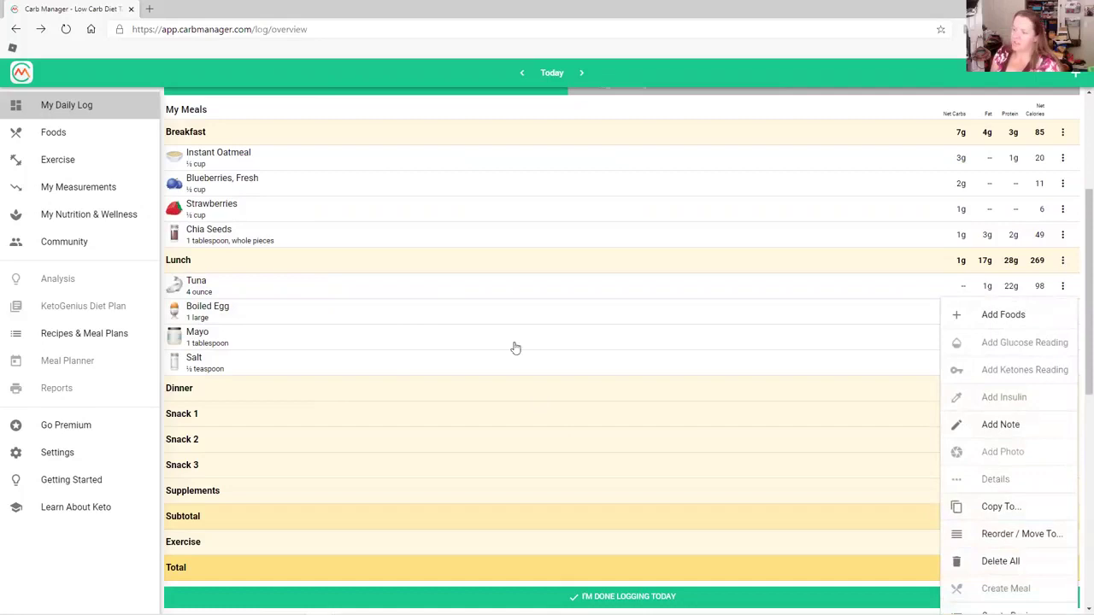
left_click(1006, 323)
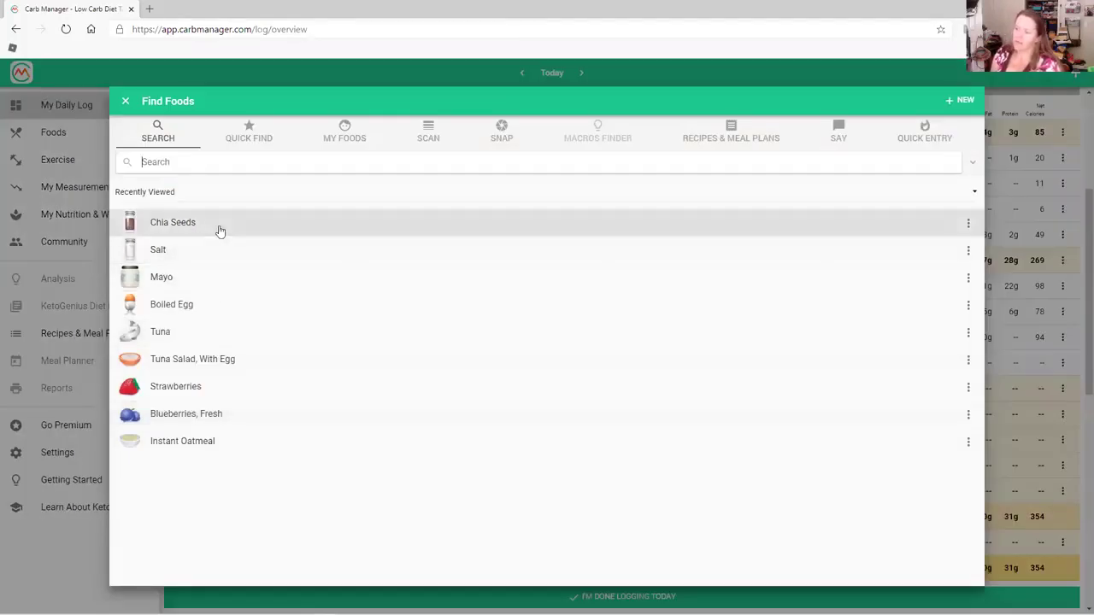
left_click(528, 224)
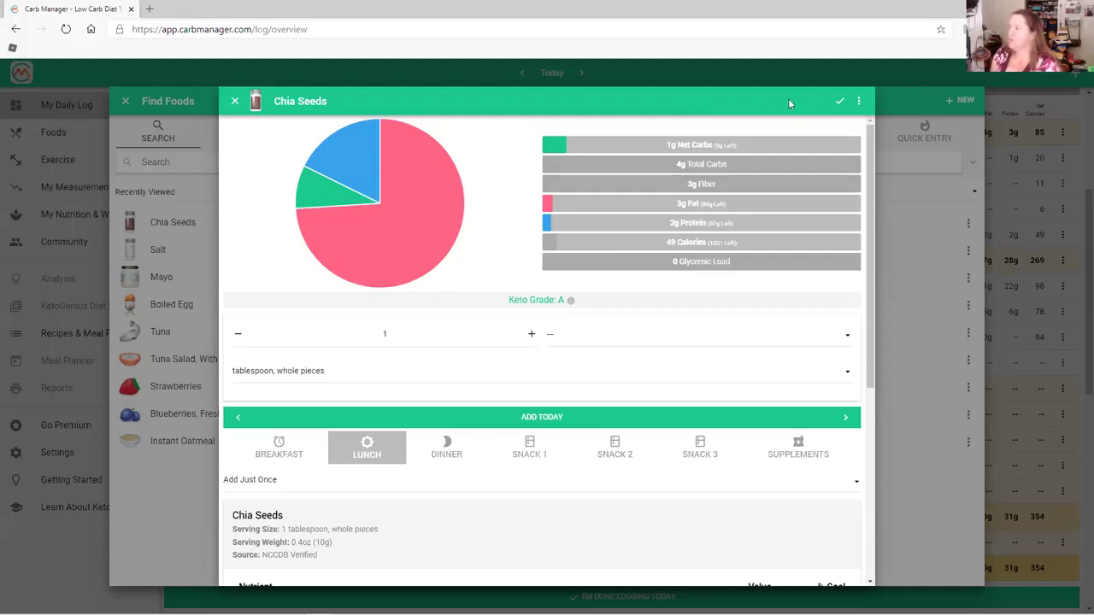
left_click(841, 102)
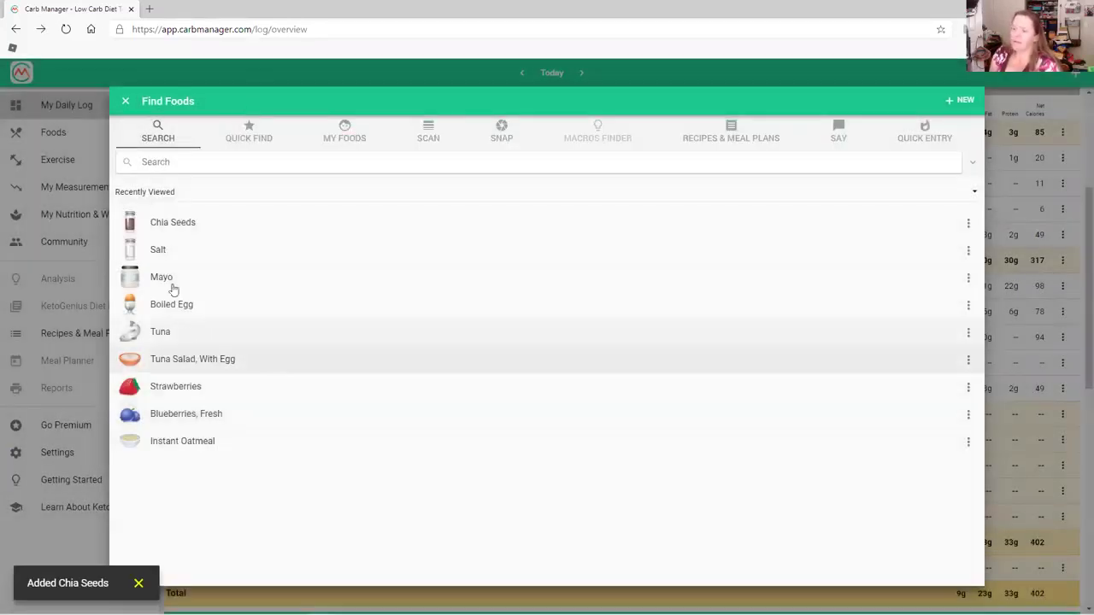
left_click(125, 101)
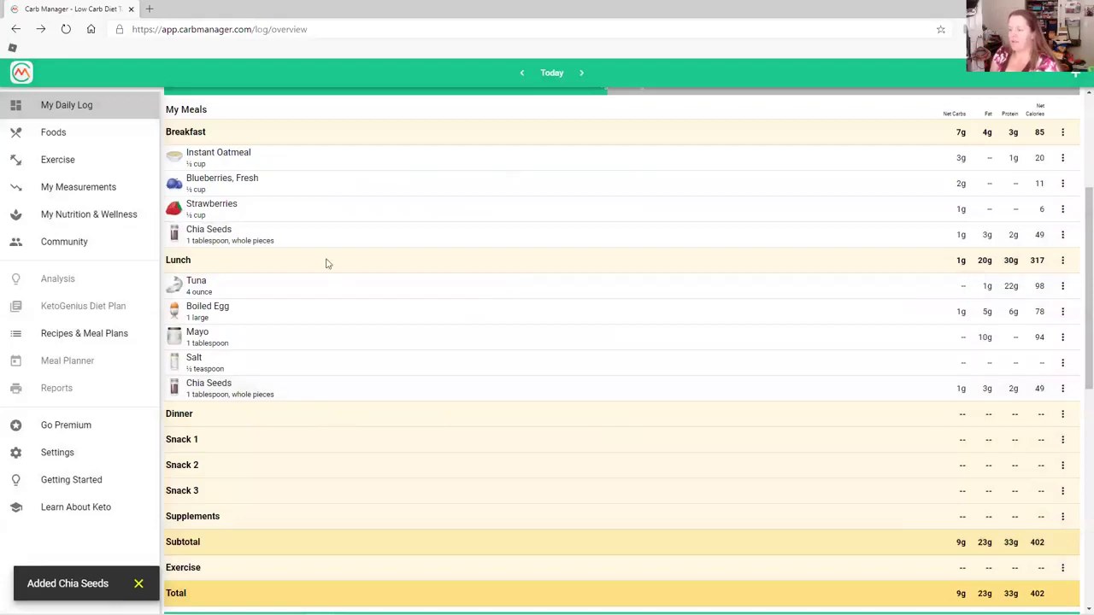
Start adding a food to Snack 1, search for "m,acade", and open the Macademia Nuts Raw Unsalted entry.
scroll(773, 347, "up", 3)
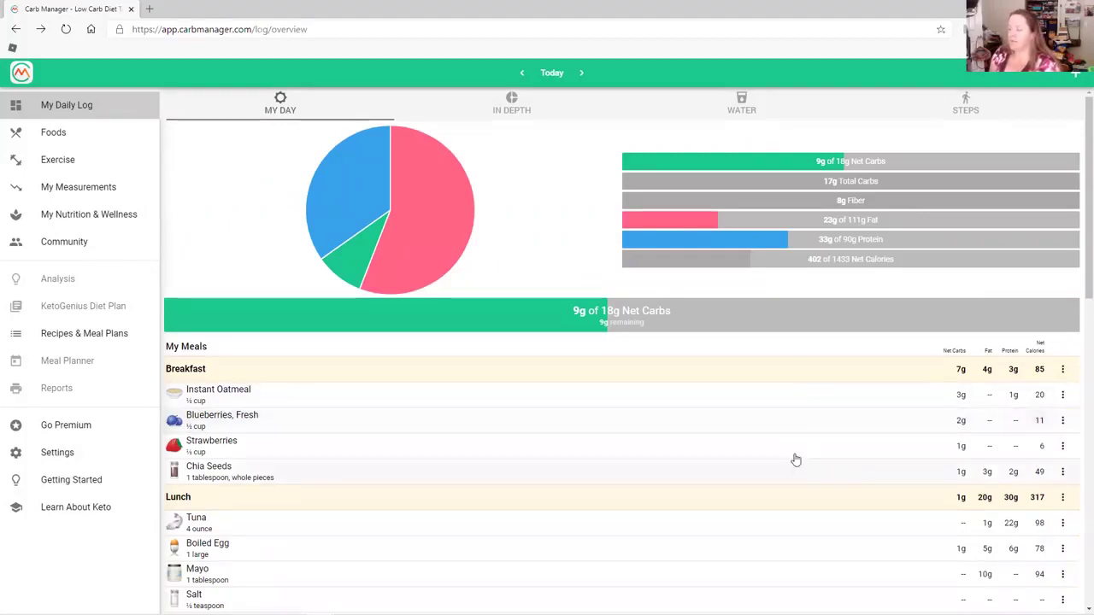
scroll(781, 439, "down", 5)
scroll(529, 304, "up", 1)
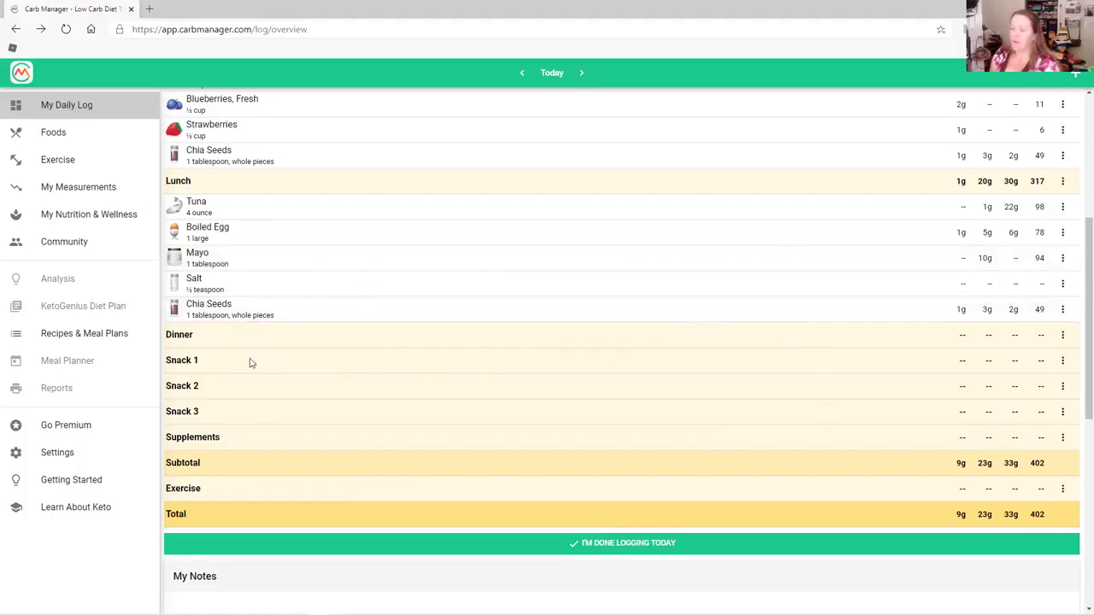
left_click(1063, 363)
left_click(1000, 101)
left_click(394, 168)
type("m,acade")
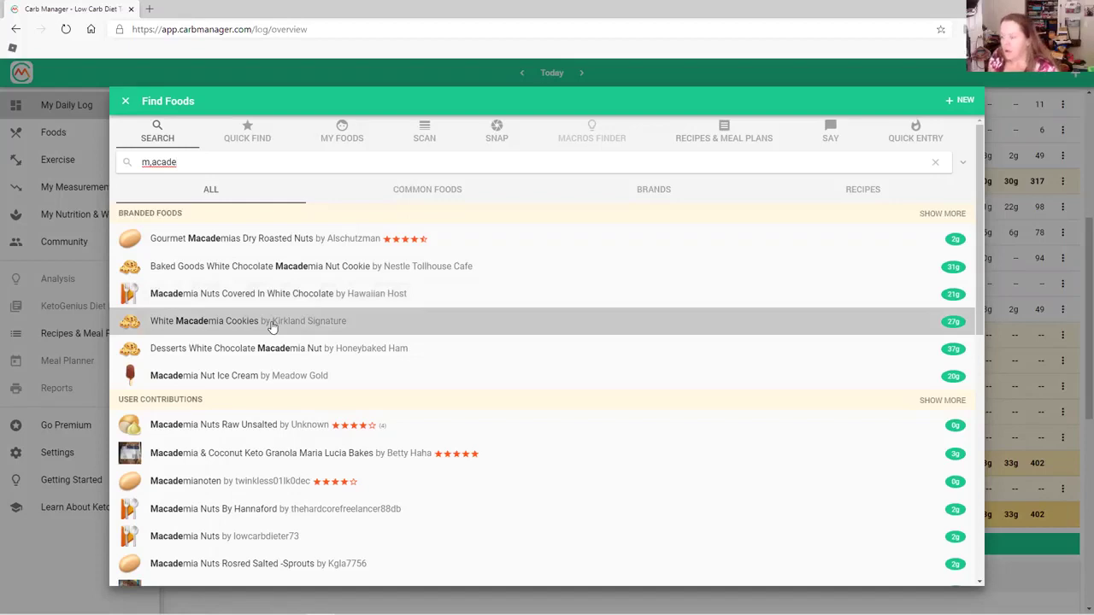
left_click(254, 433)
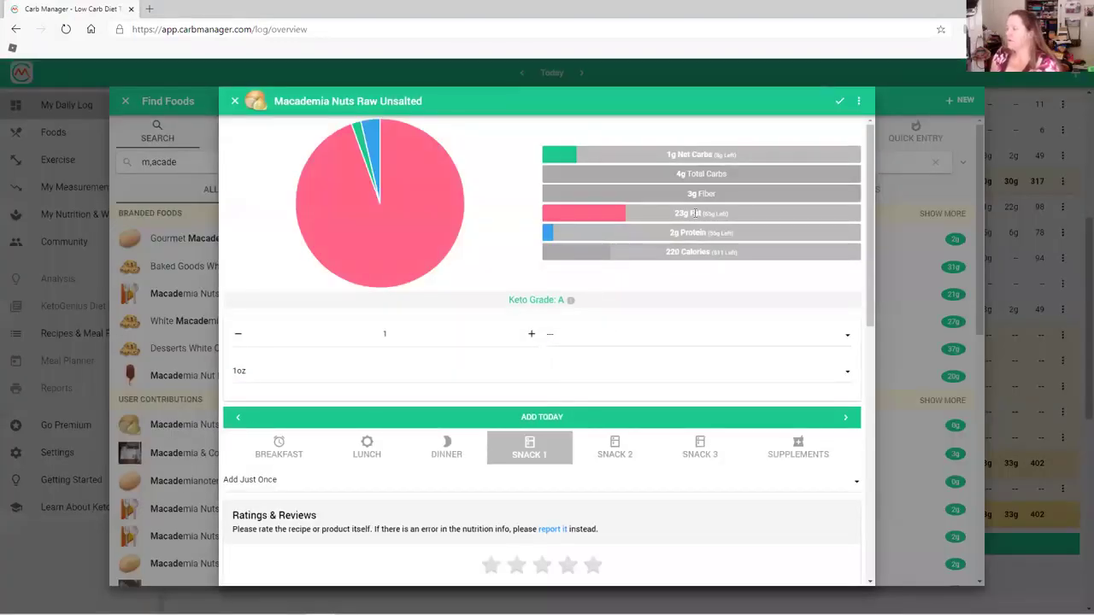
Set the nuts' amount to 2 servings of 1oz, add them to Snack 1, and return to the daily log.
left_click(530, 335)
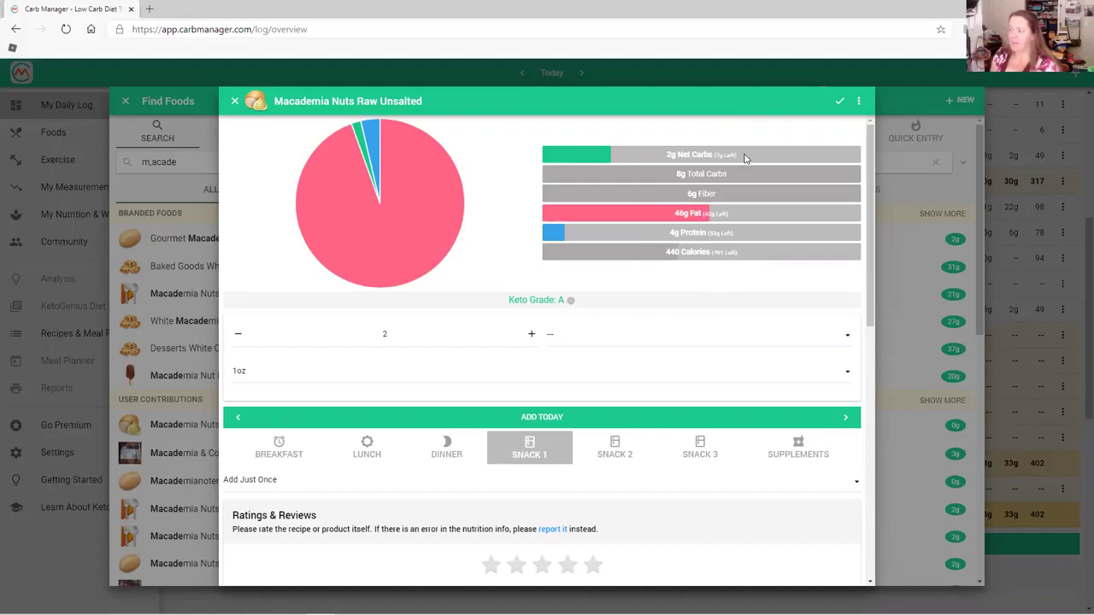
left_click(558, 418)
scroll(735, 347, "down", 3)
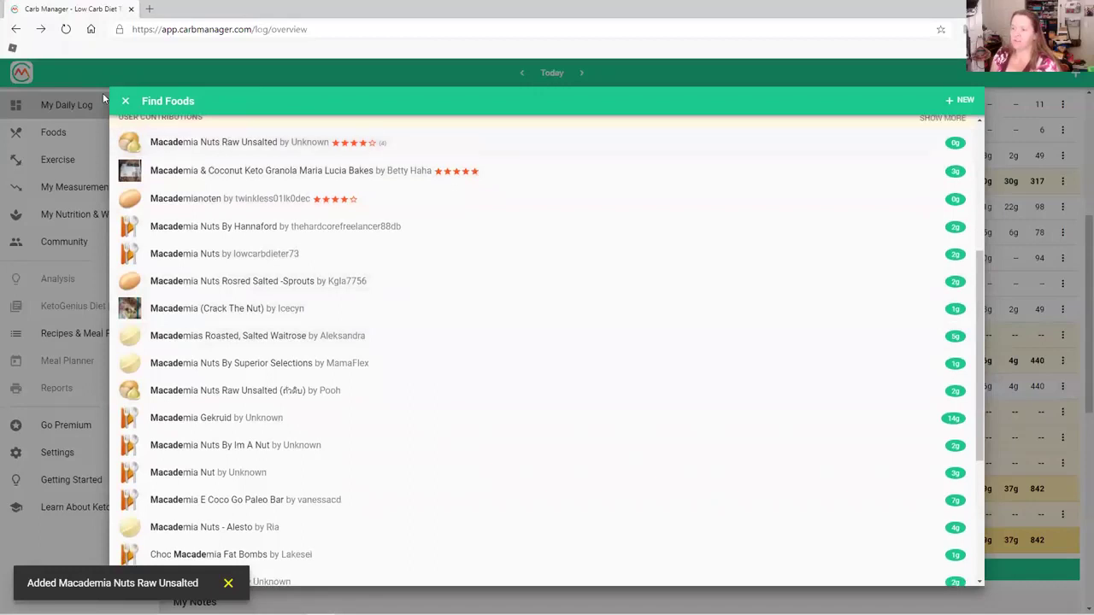
left_click(123, 101)
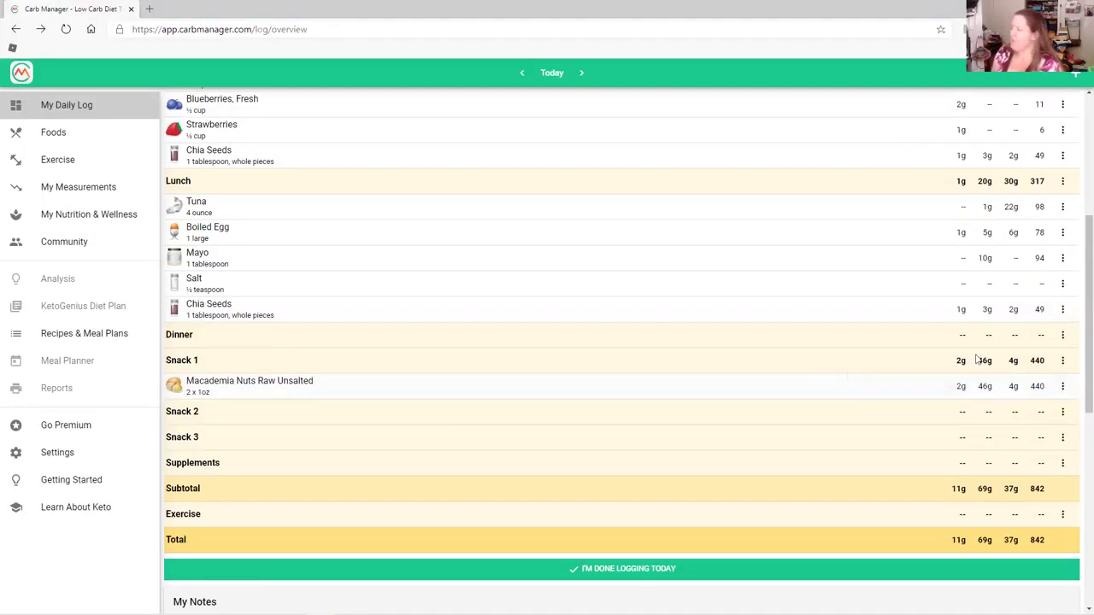
Start adding a food to Dinner, search for "shrim", and open the common Shrimp entry cooked from fresh.
left_click(1064, 336)
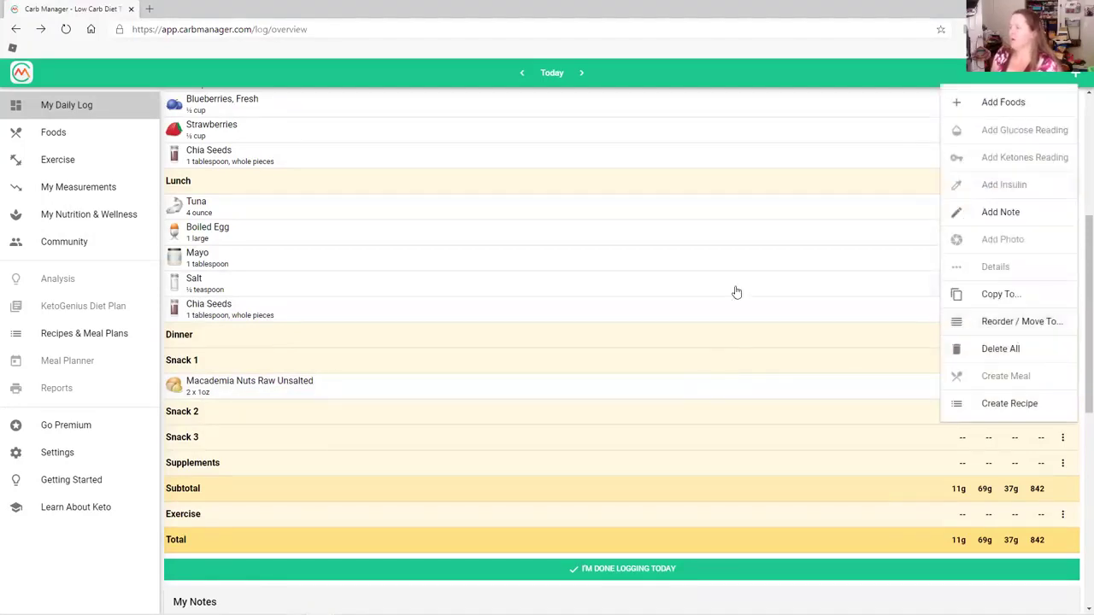
scroll(735, 291, "up", 4)
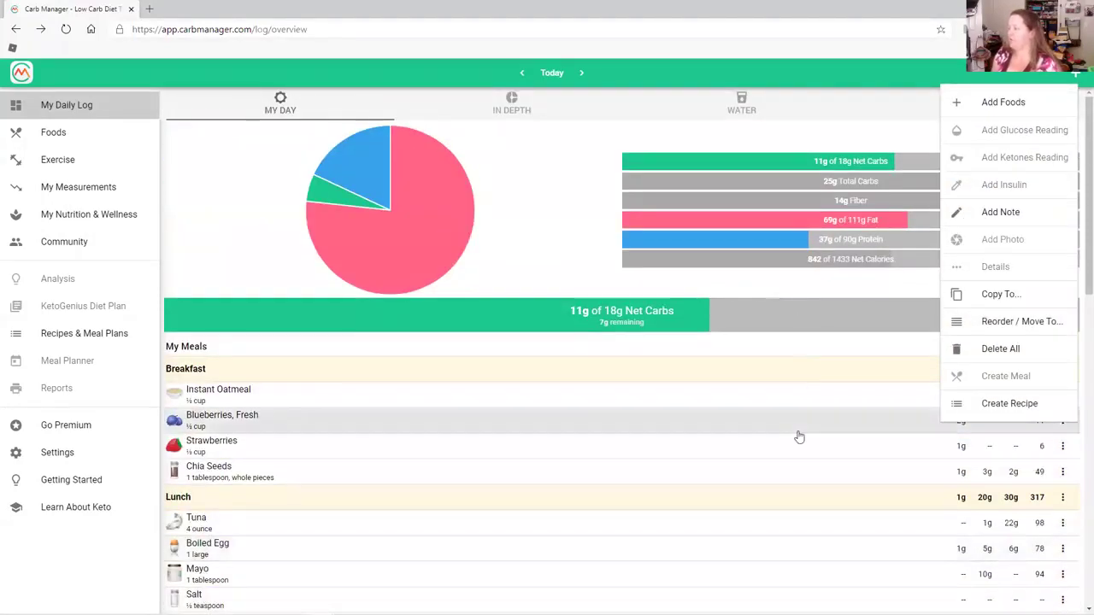
scroll(816, 440, "down", 2)
scroll(845, 431, "up", 2)
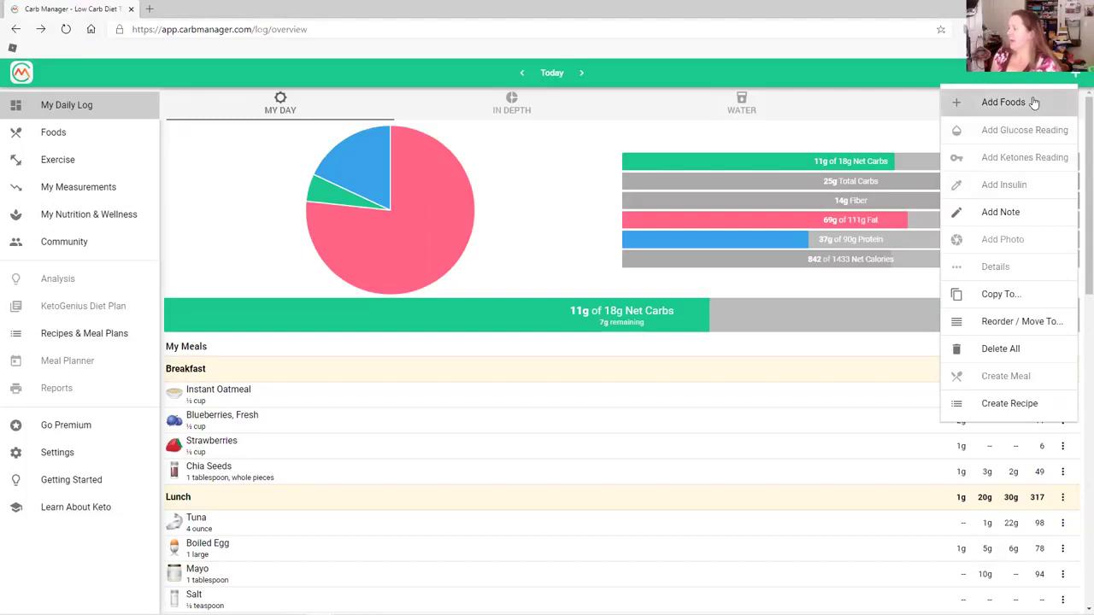
left_click(1004, 102)
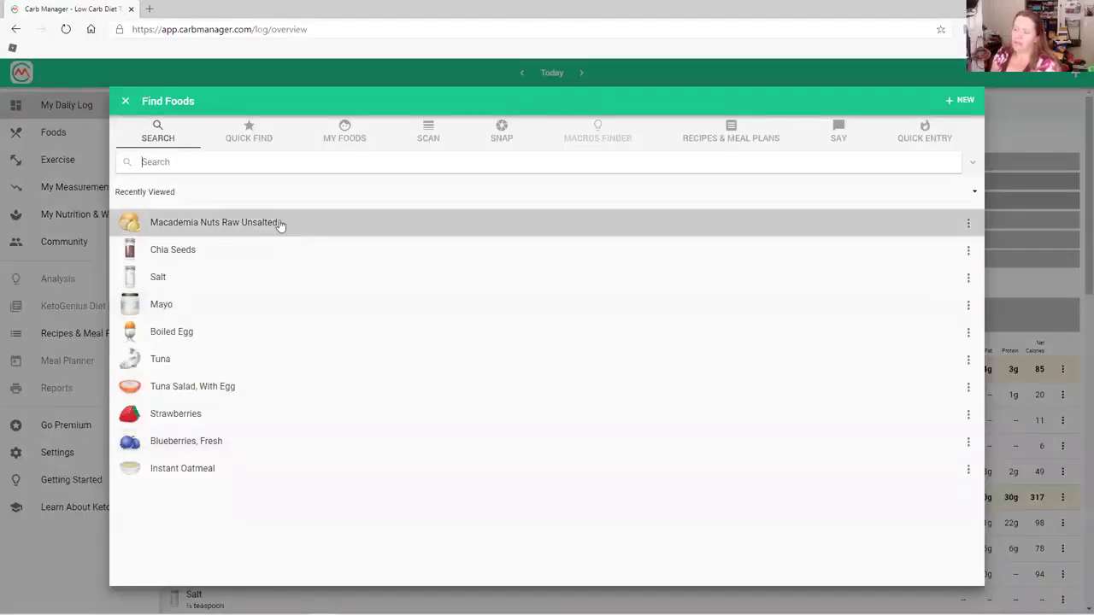
left_click(239, 166)
type("shrim")
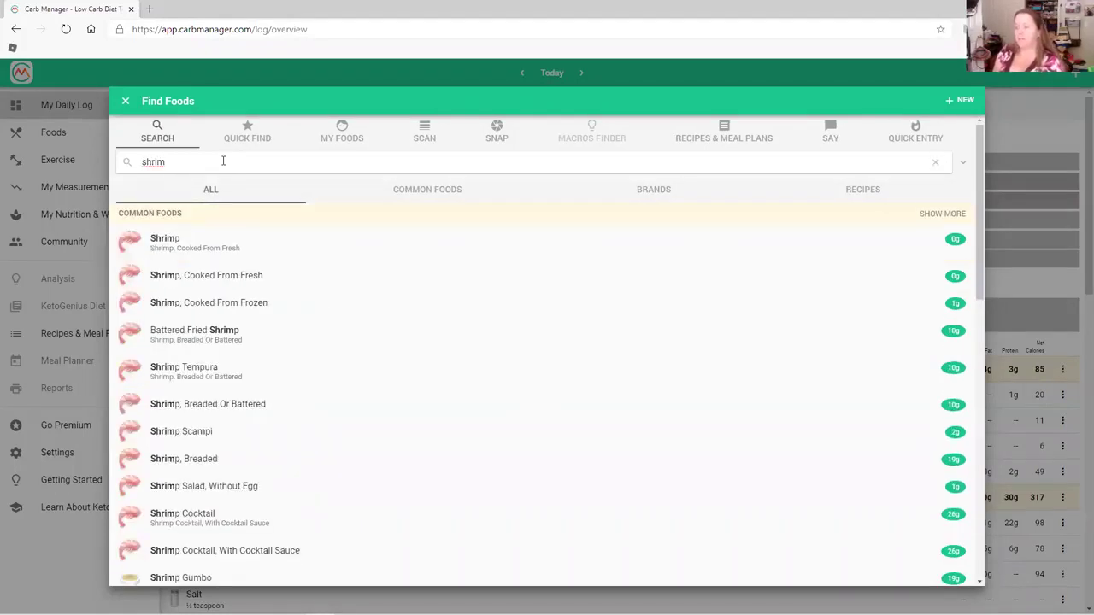
left_click(203, 250)
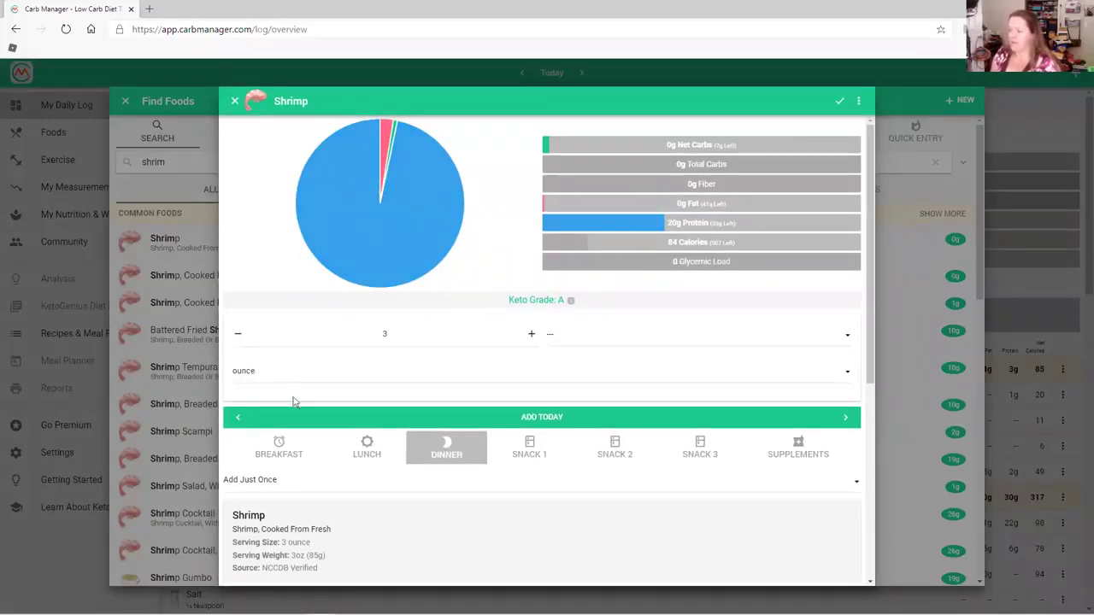
Increase the Shrimp serving for Dinner to 6 ounces.
left_click(533, 340)
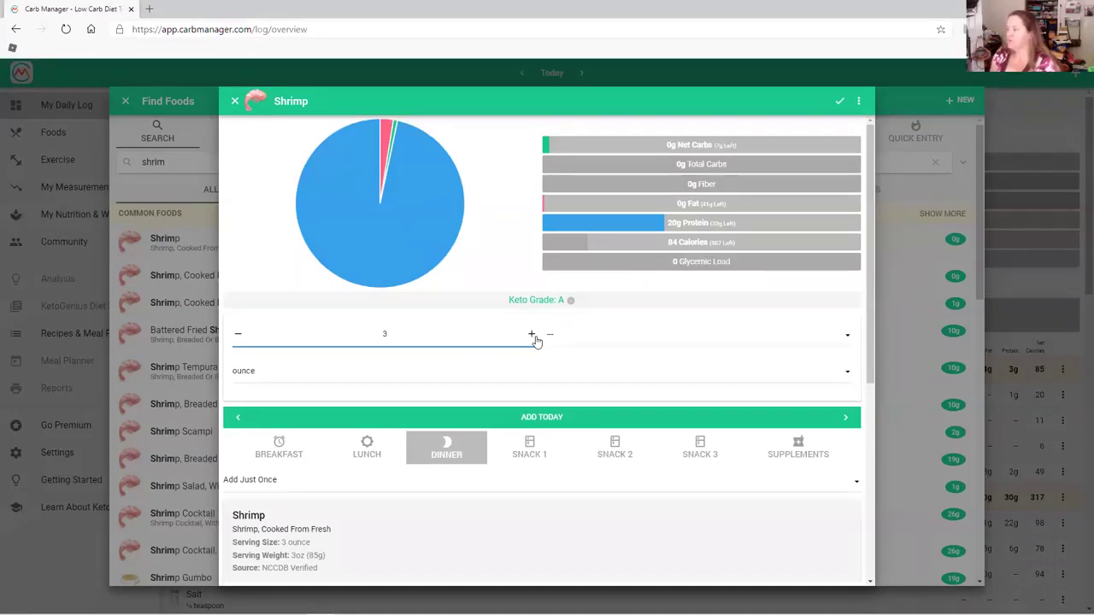
left_click(531, 335)
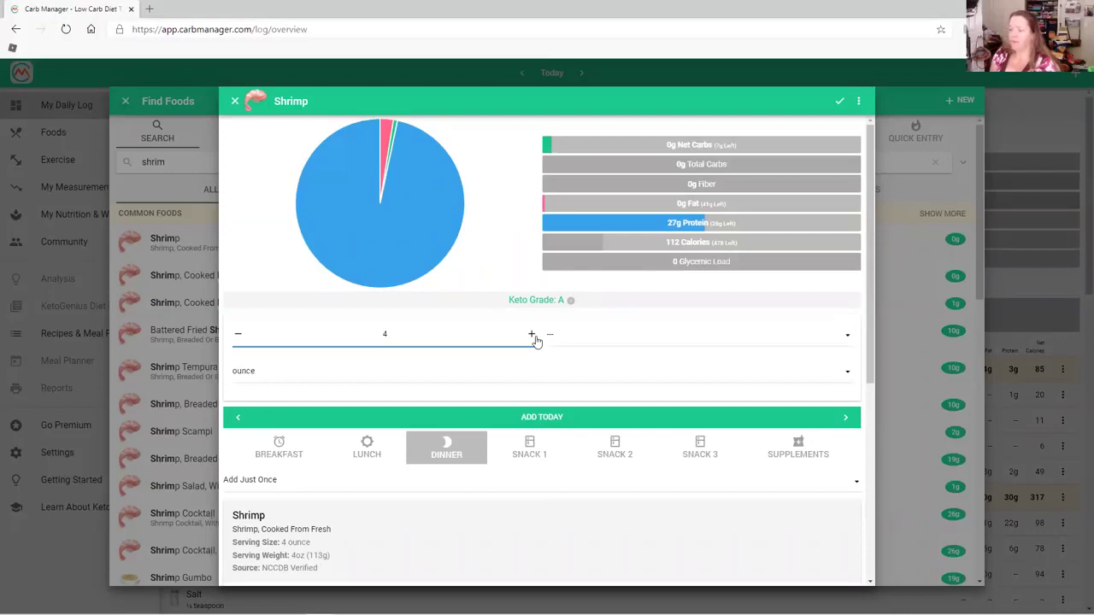
left_click(531, 335)
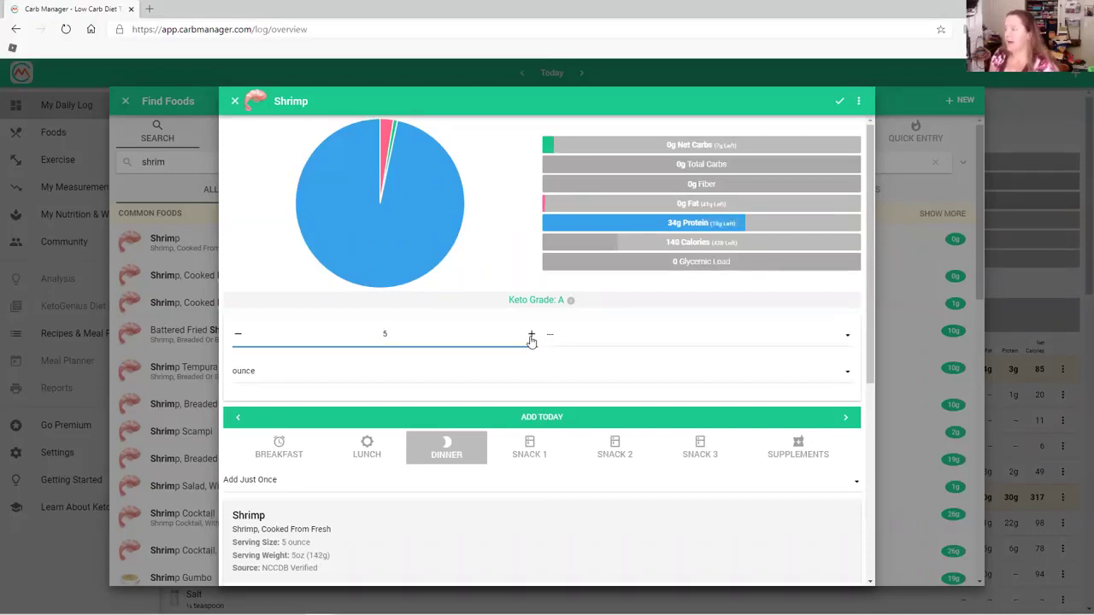
left_click(532, 335)
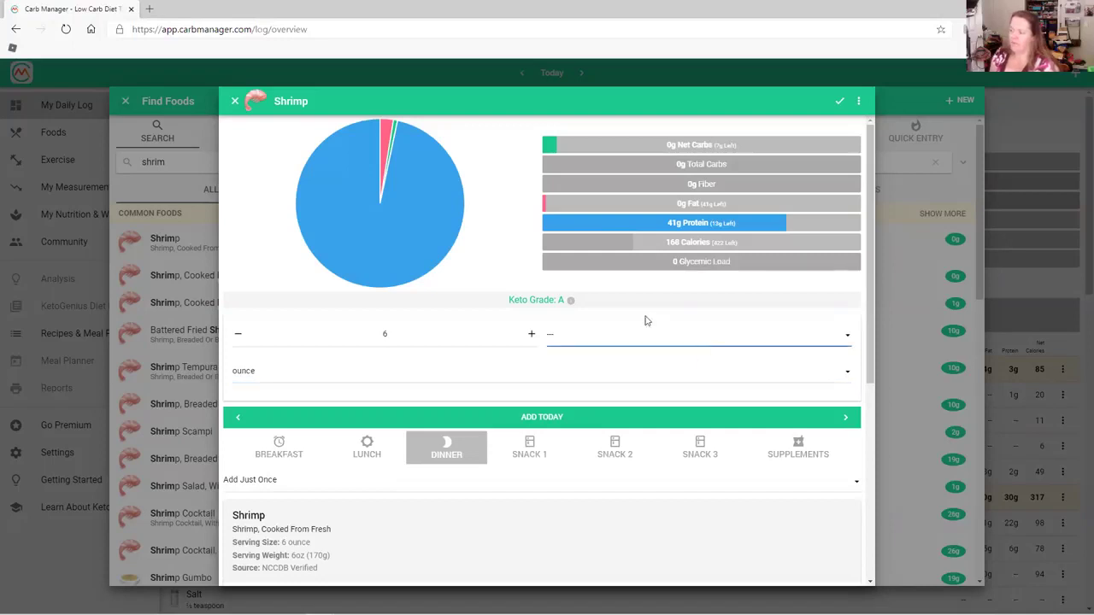
Increase the shrimp serving to 7 ounces and add it to Dinner.
left_click(531, 335)
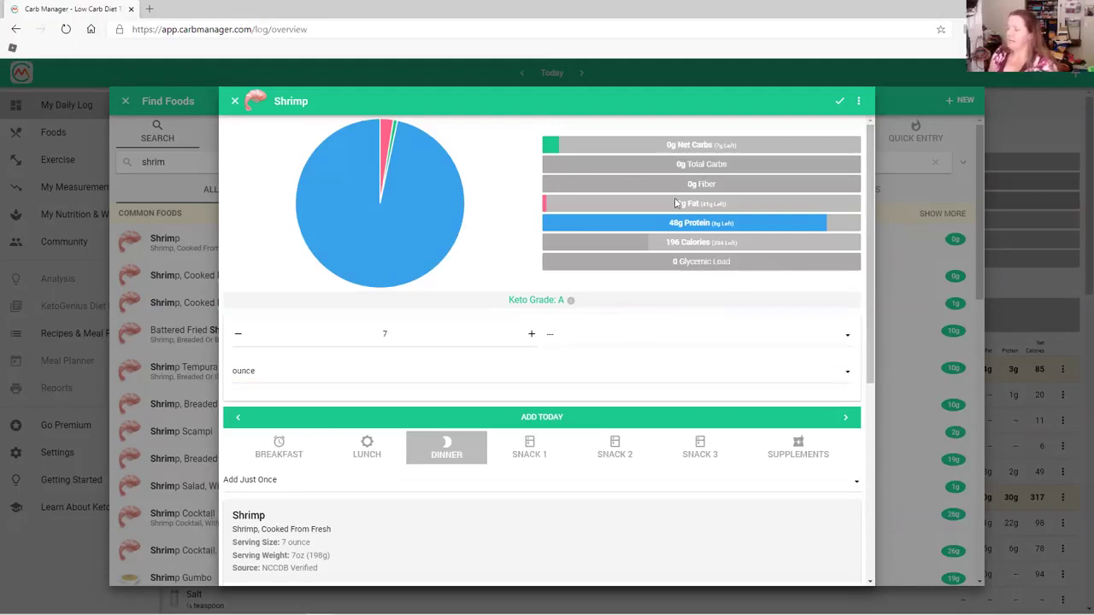
left_click(840, 103)
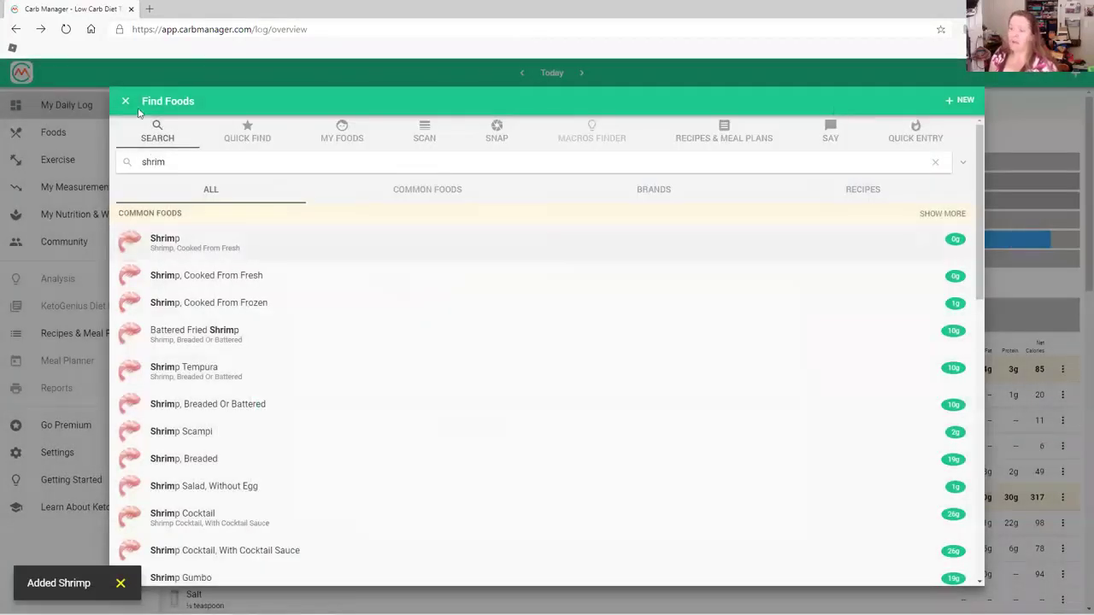
Search for "chika" and add 1 tablespoon of the common Chia Seeds entry to Dinner.
left_click_drag(214, 171, 37, 161)
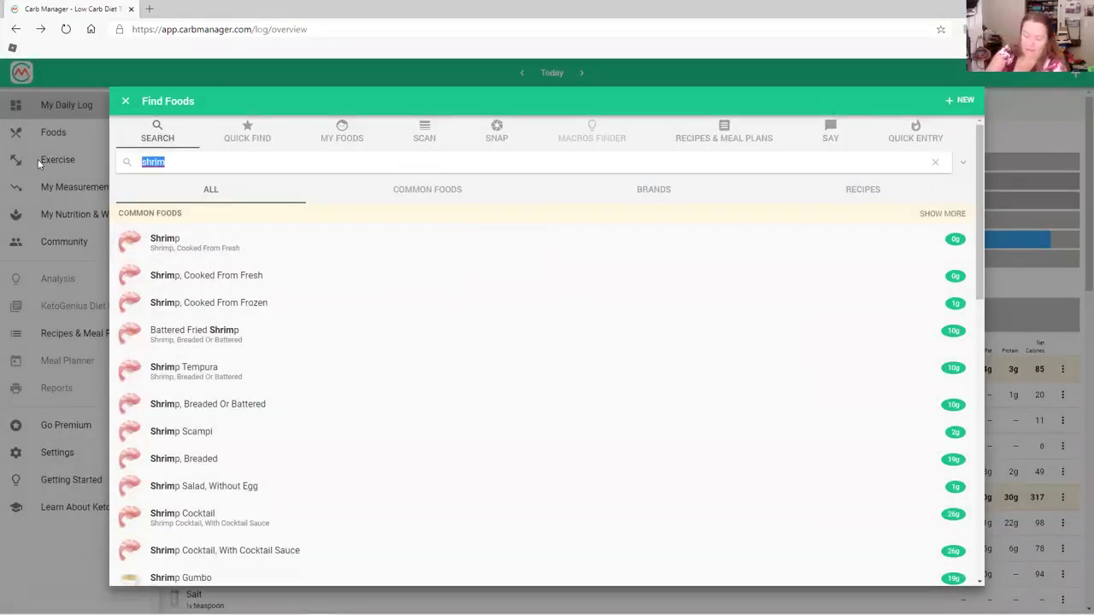
type("chika")
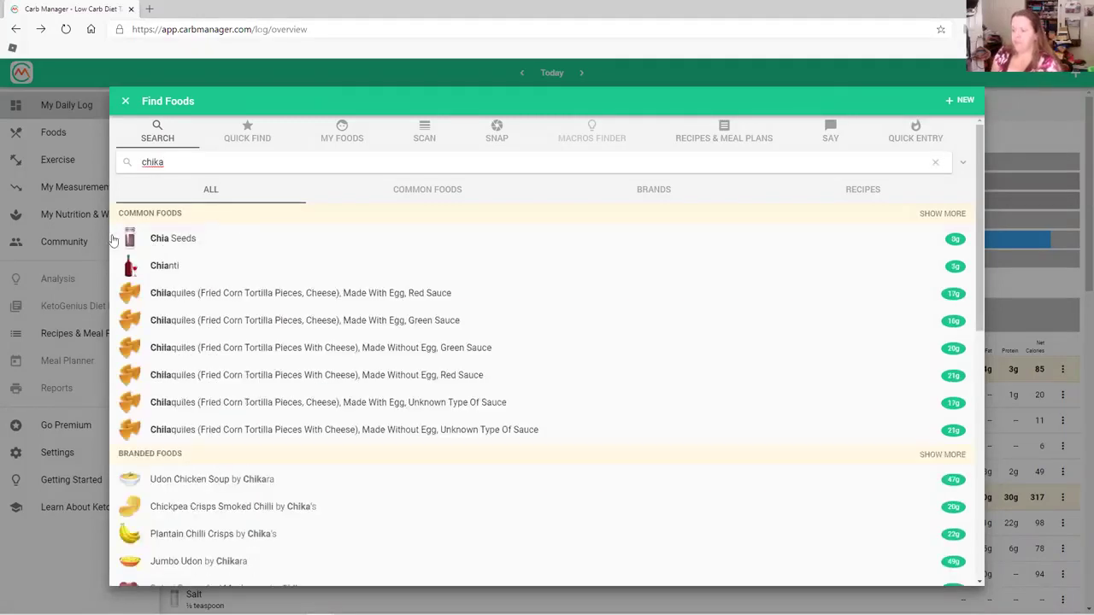
left_click(189, 240)
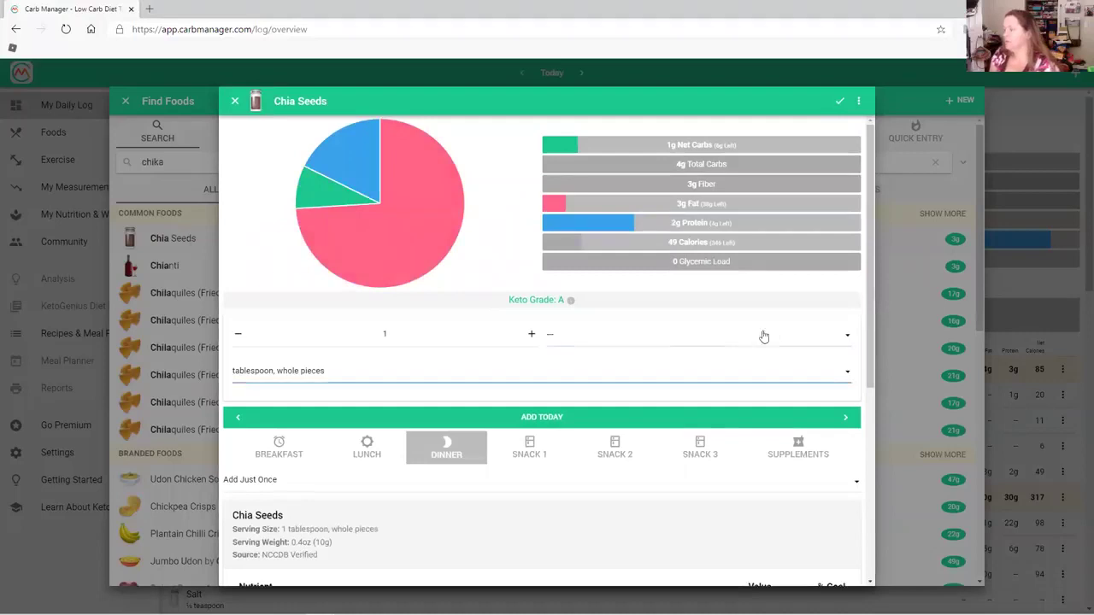
left_click(544, 418)
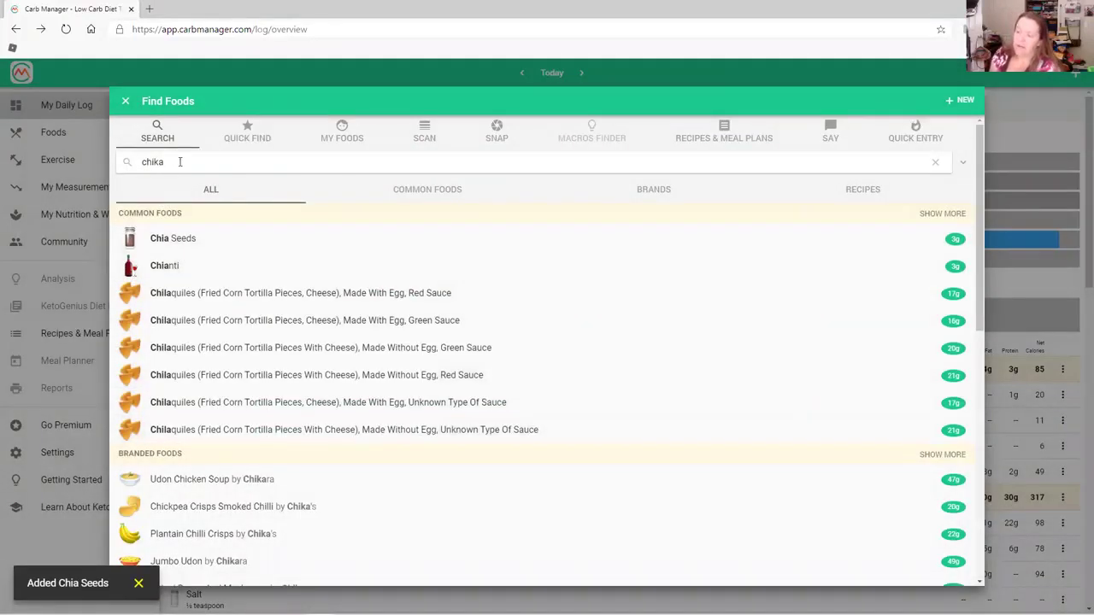
Search for "spinach" and add 2 cups of the common Baby Spinach entry to Dinner.
left_click_drag(179, 162, 51, 154)
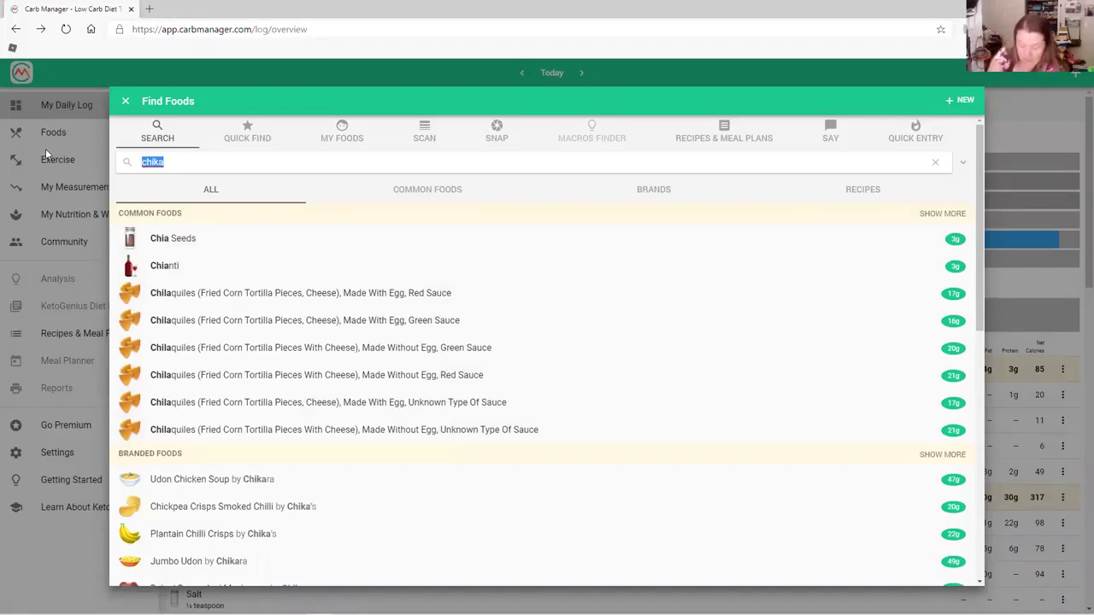
type("spinach")
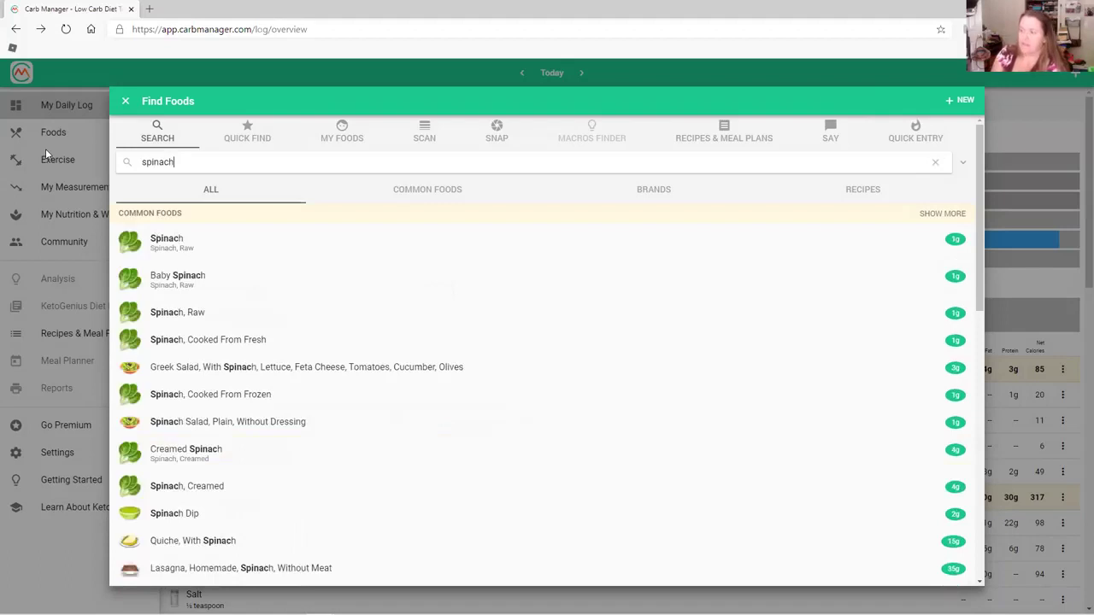
left_click(197, 282)
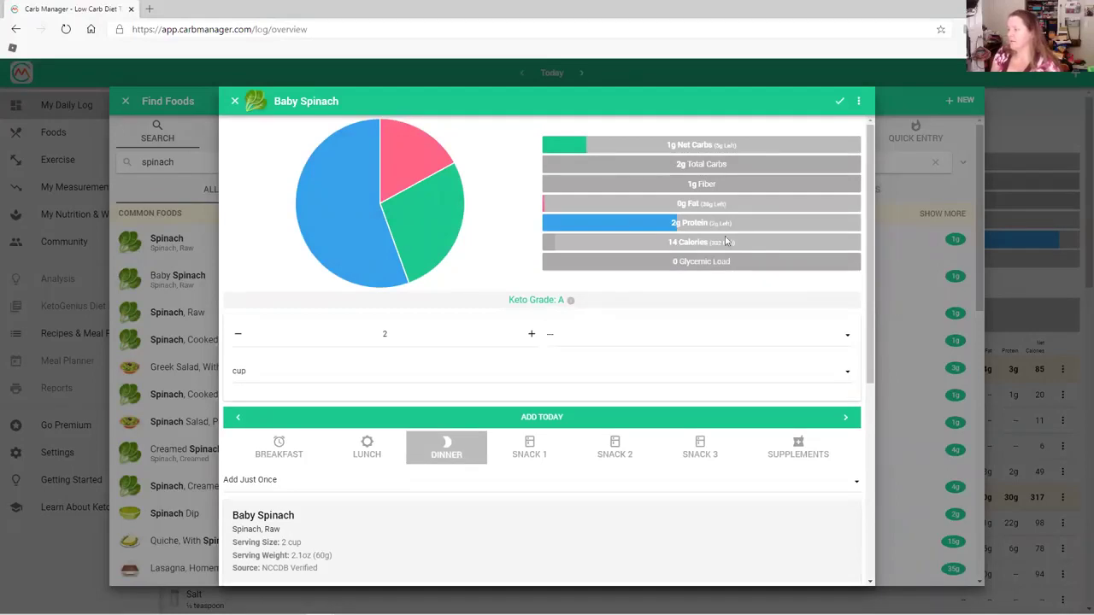
left_click(534, 428)
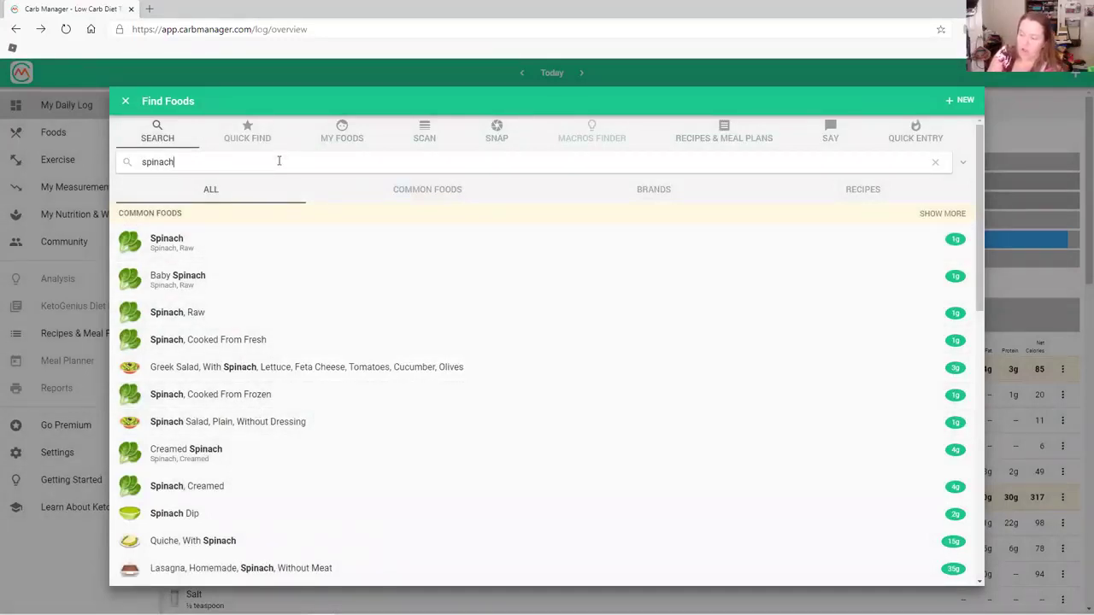
Clear the spinach search and search the foods for "oil" instead.
type("oil")
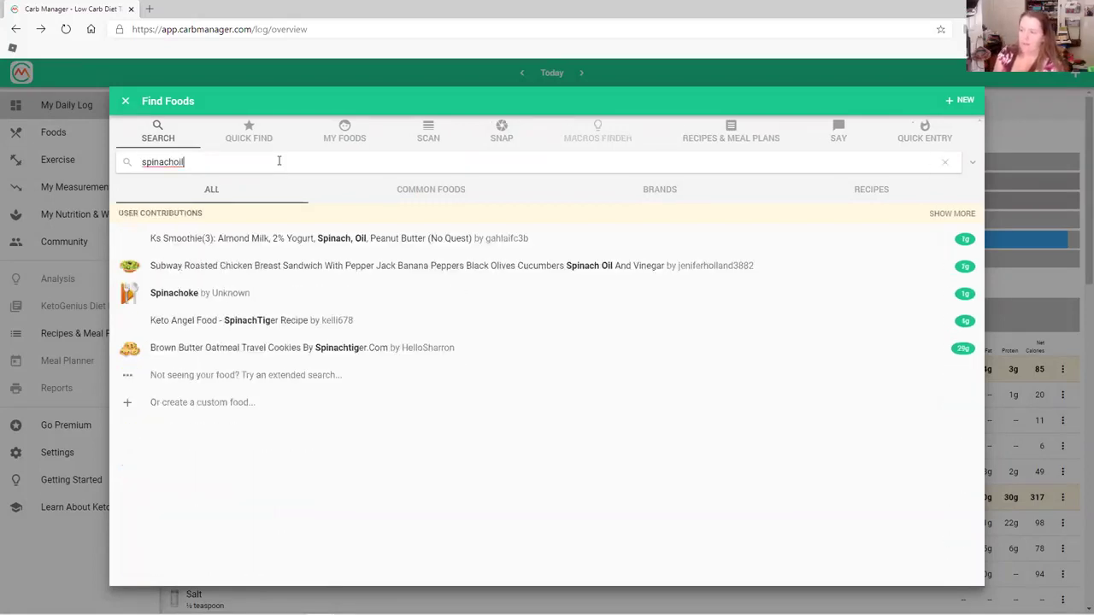
key("BackSpace")
key("BackSpace")
key("BackSpace")
key("BackSpace")
key("BackSpace")
key("BackSpace")
key("BackSpace")
key("BackSpace")
key("BackSpace")
key("BackSpace")
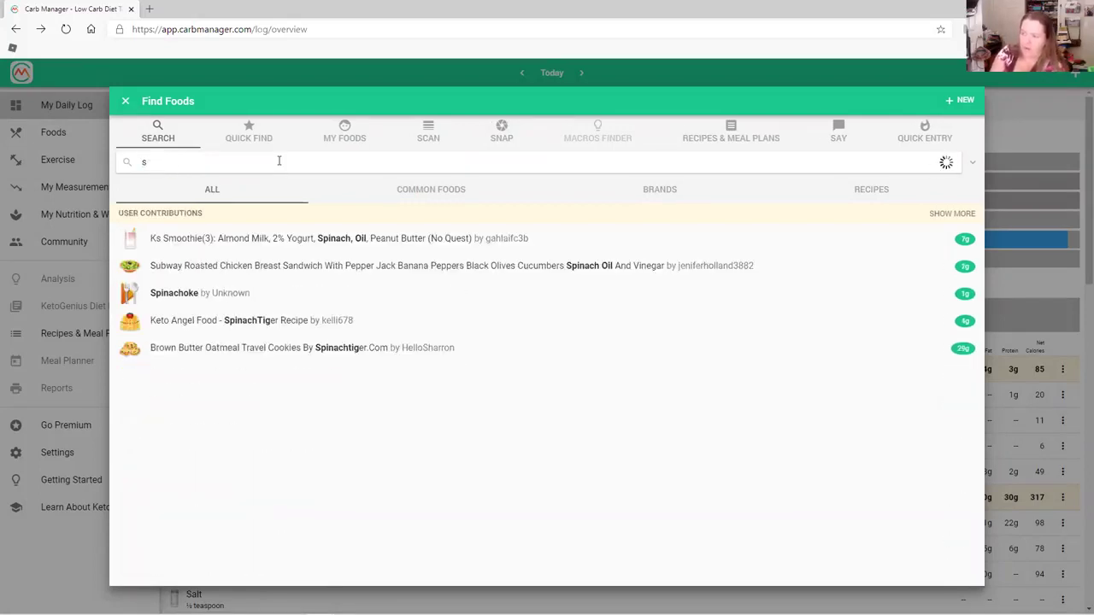
type("oil")
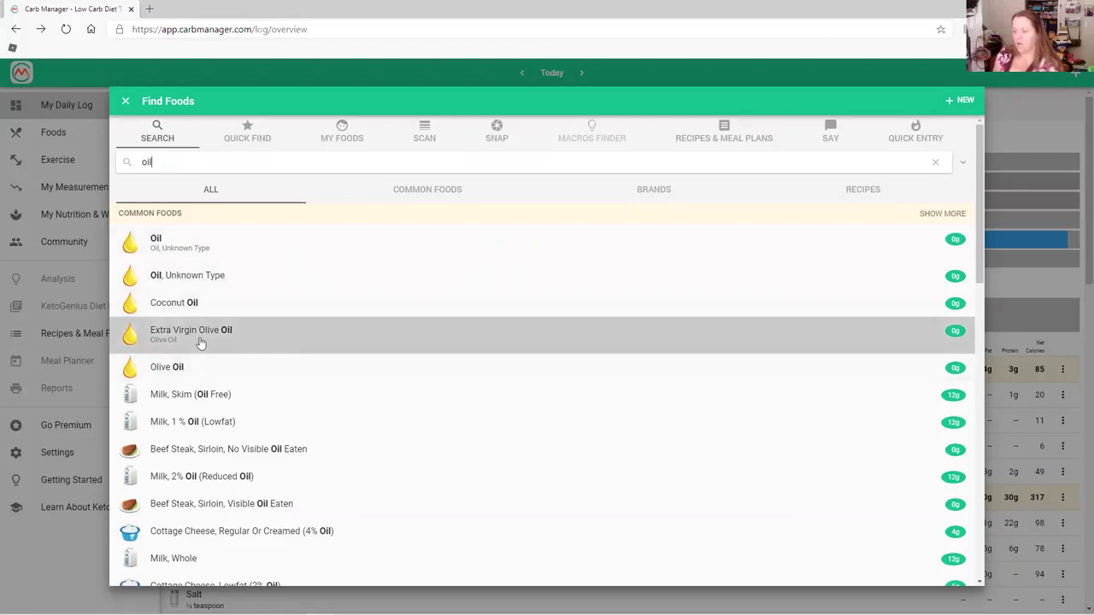
Add 1 tablespoon of the common Olive Oil entry to Dinner and return to the daily log.
left_click(179, 367)
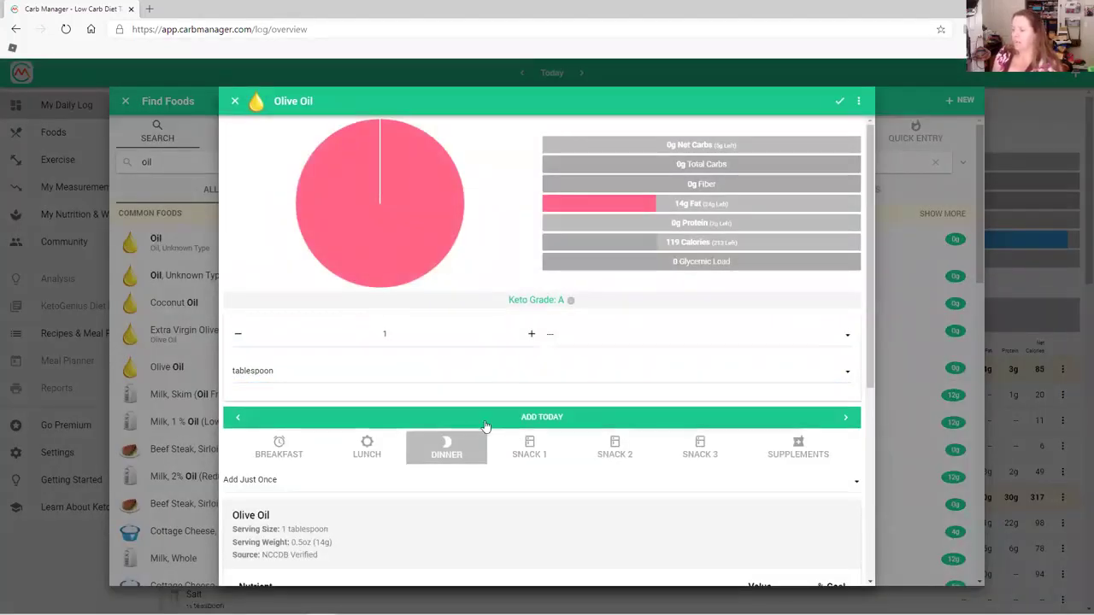
left_click(546, 427)
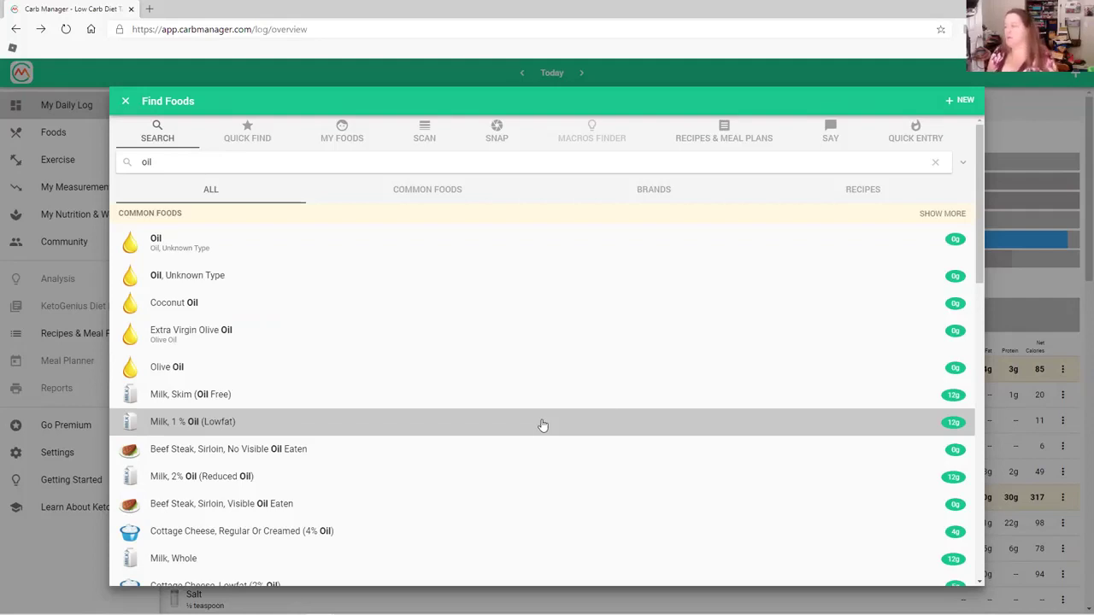
left_click(124, 102)
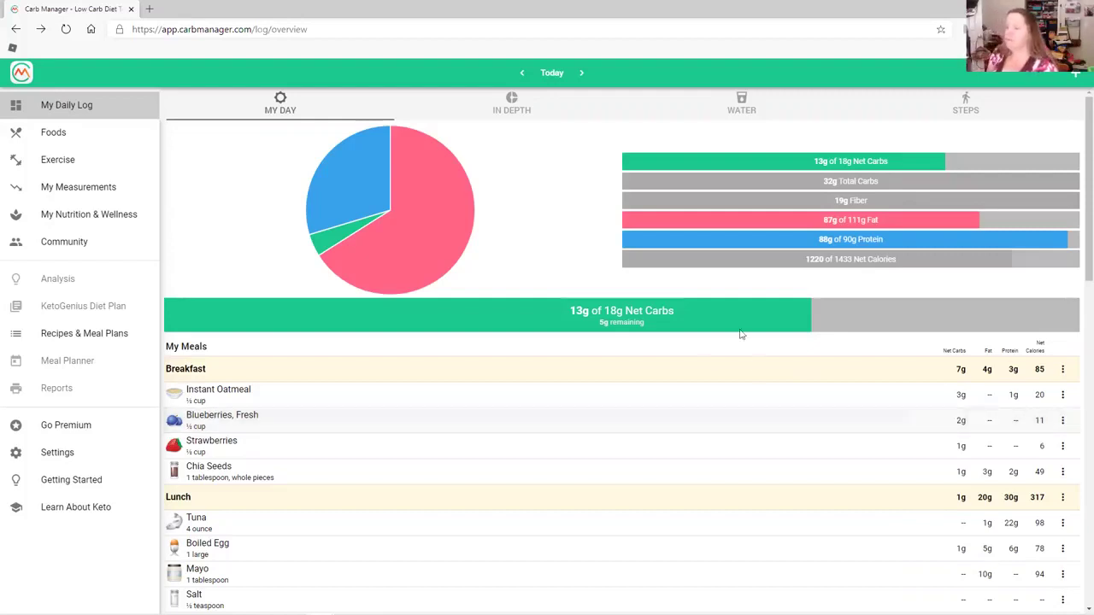
Start adding a food to Supplements, search for "mct", and open the common MCT Oil (Medium Chain Triglyceride) entry.
scroll(602, 416, "down", 2)
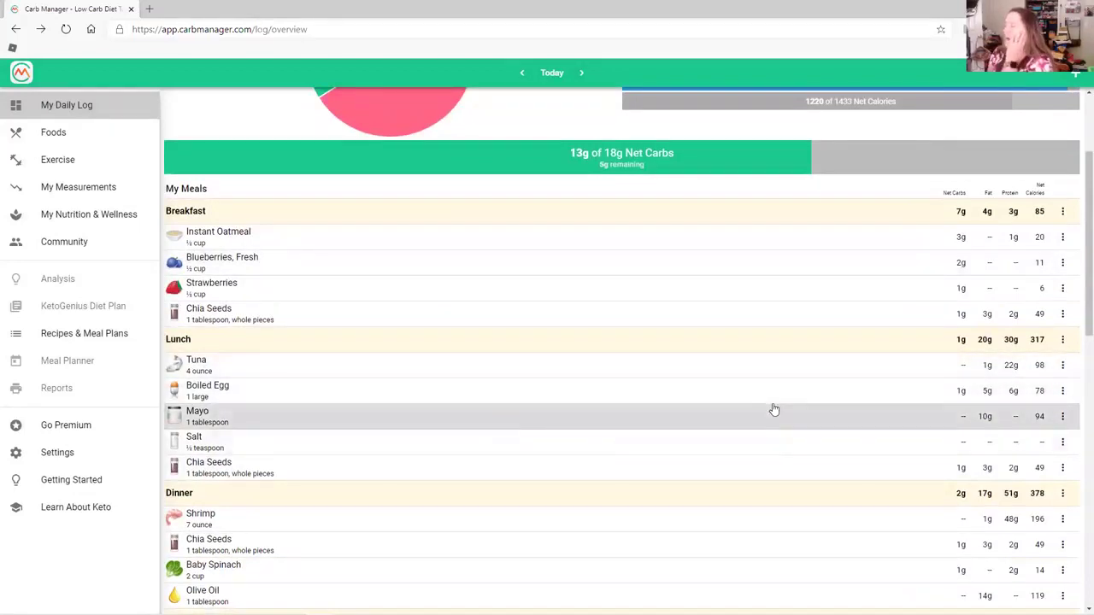
scroll(763, 409, "down", 2)
scroll(752, 400, "down", 2)
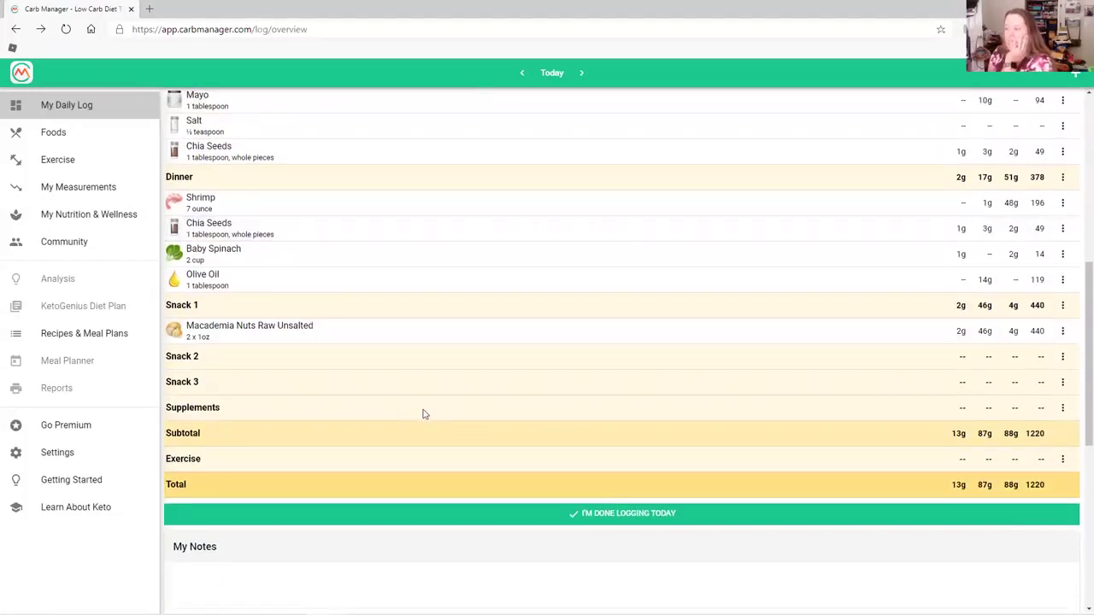
left_click(1062, 408)
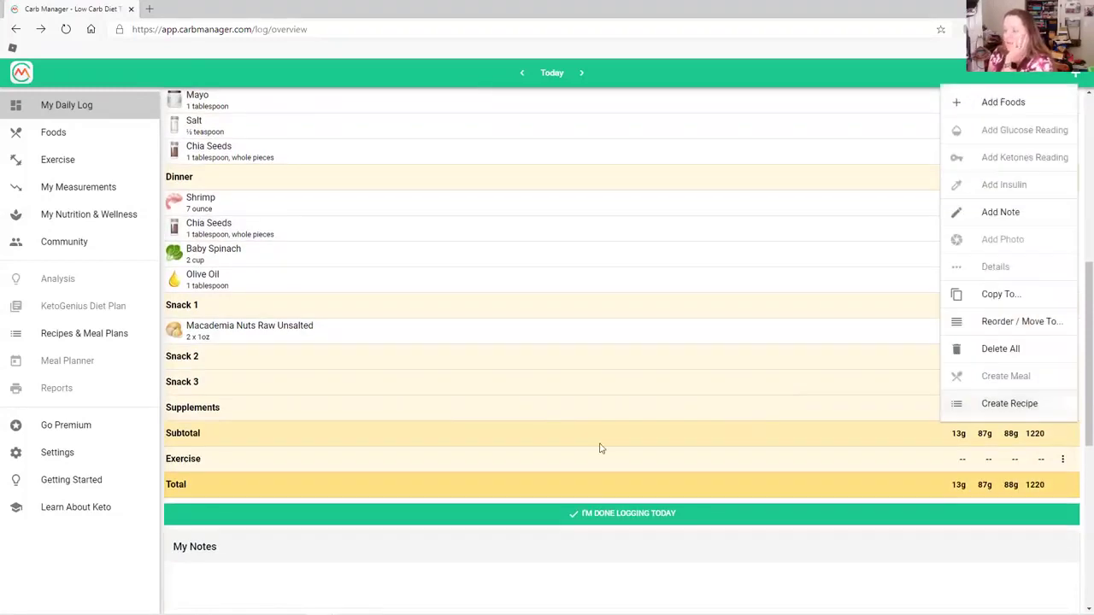
left_click(1014, 102)
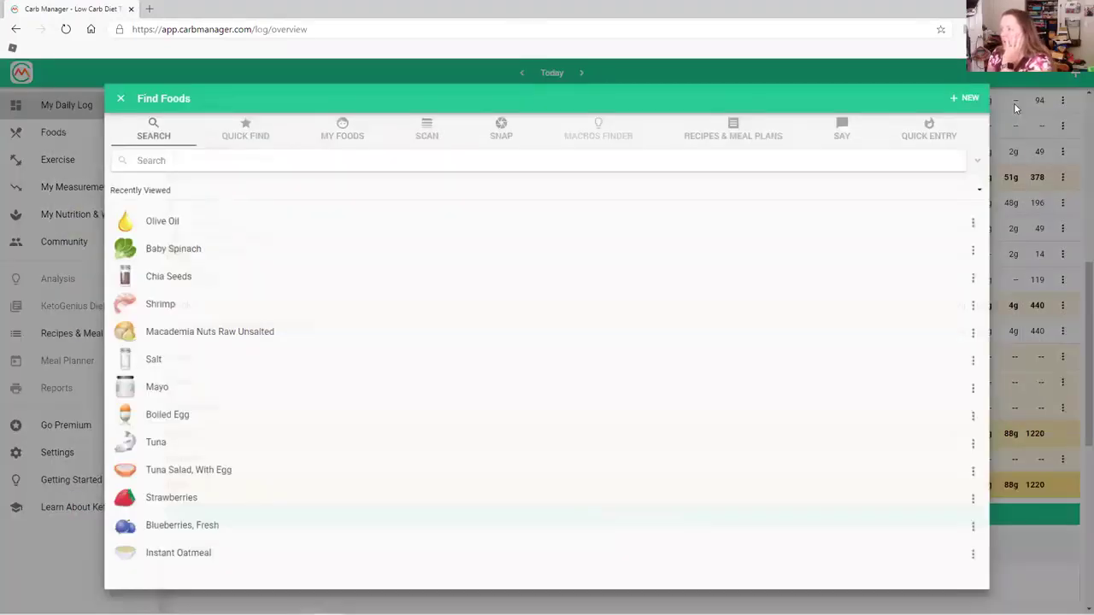
left_click(328, 161)
type("m")
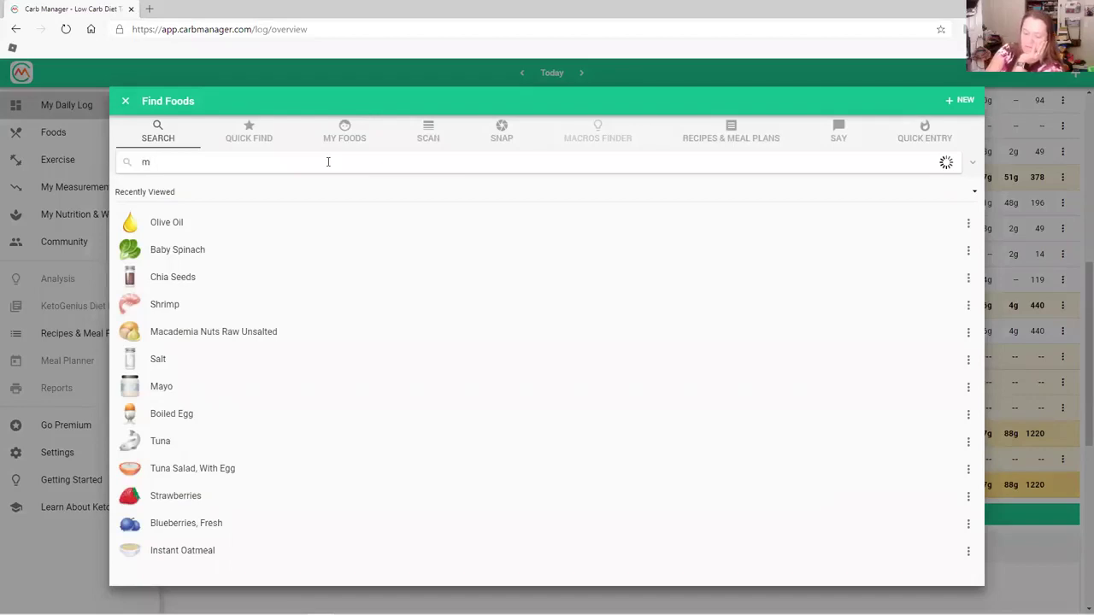
type("ct")
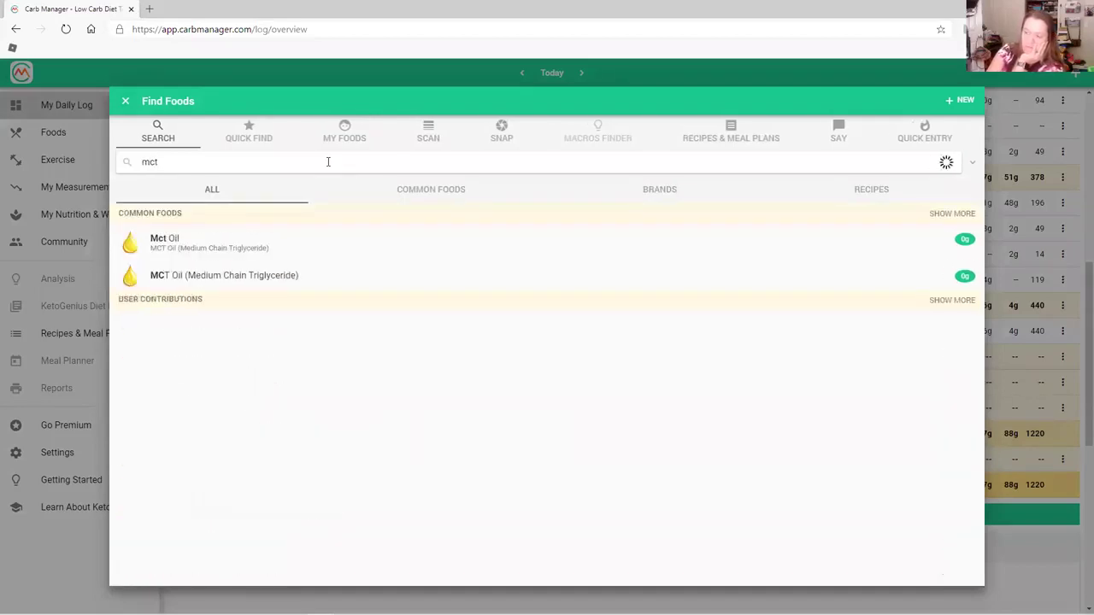
left_click(278, 278)
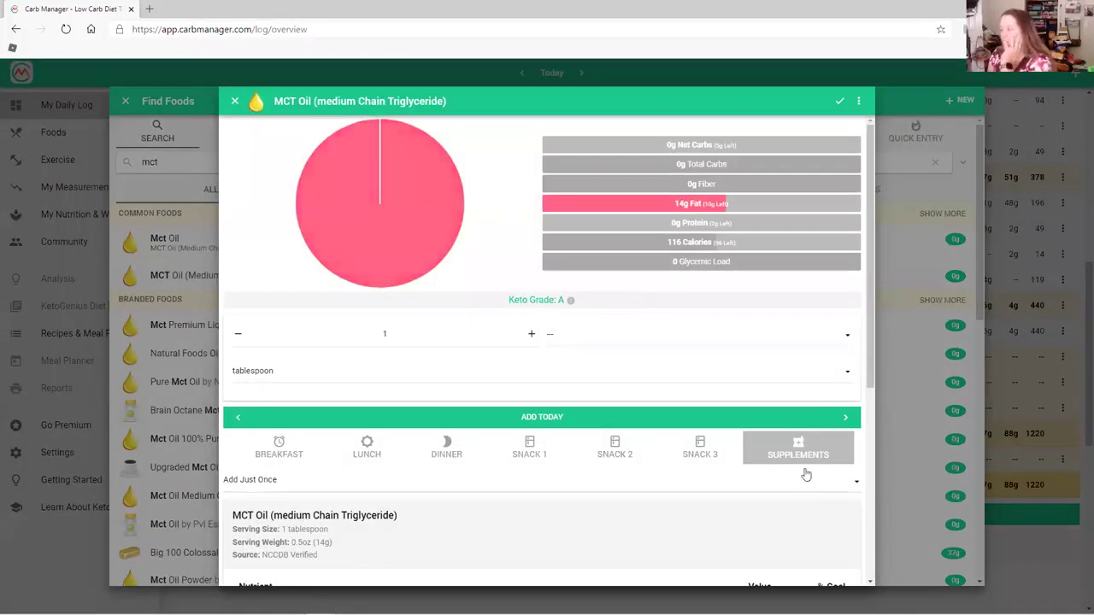
Add 1 tablespoon of the MCT oil to Supplements and return to the daily log.
left_click(589, 416)
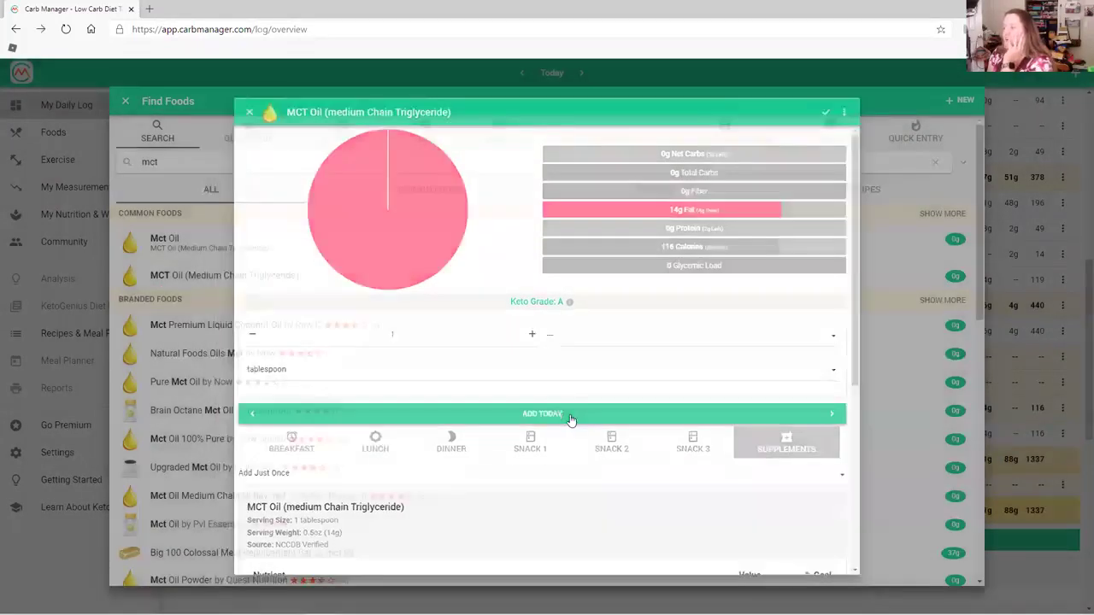
left_click(124, 101)
left_click(122, 100)
Review the day's macro and calorie bars against the foods logged under each meal, snack and Supplements.
scroll(684, 464, "up", 10)
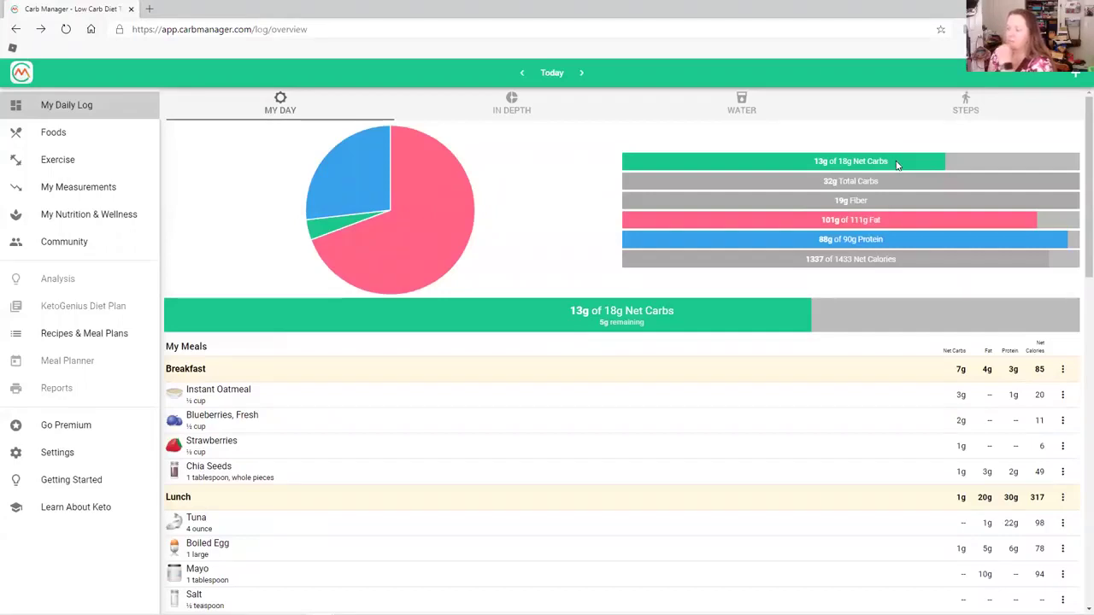
scroll(897, 165, "down", 4)
scroll(898, 165, "down", 1)
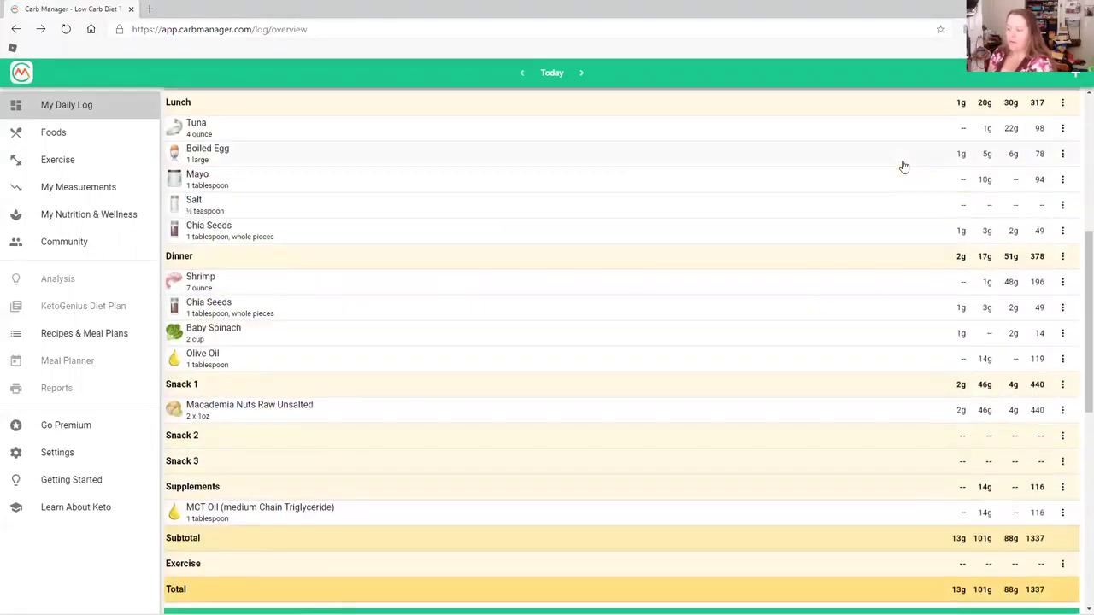
scroll(905, 166, "up", 5)
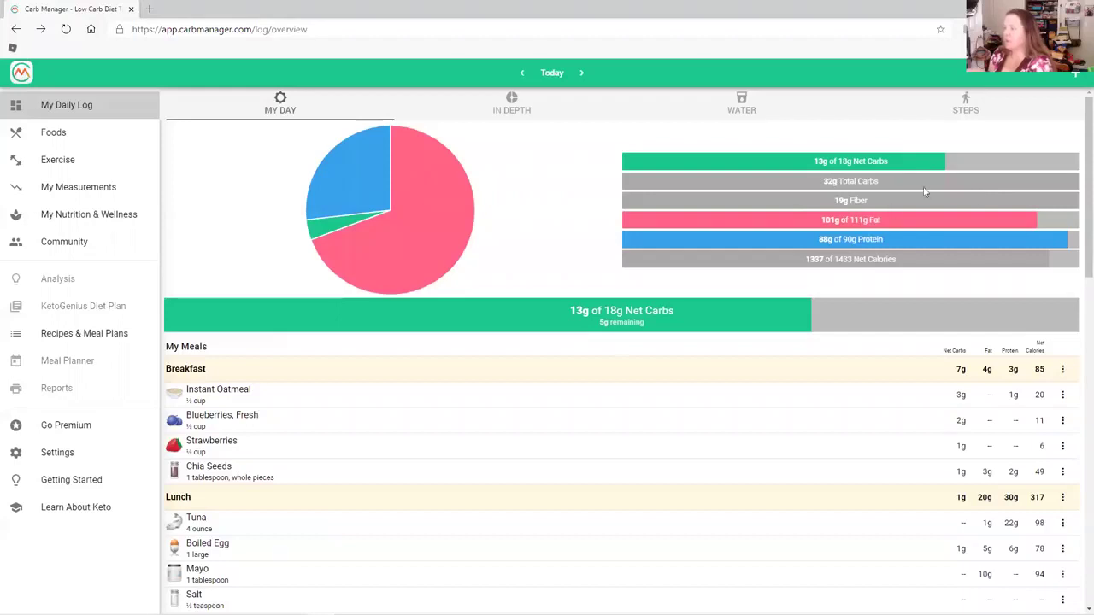
scroll(888, 205, "down", 5)
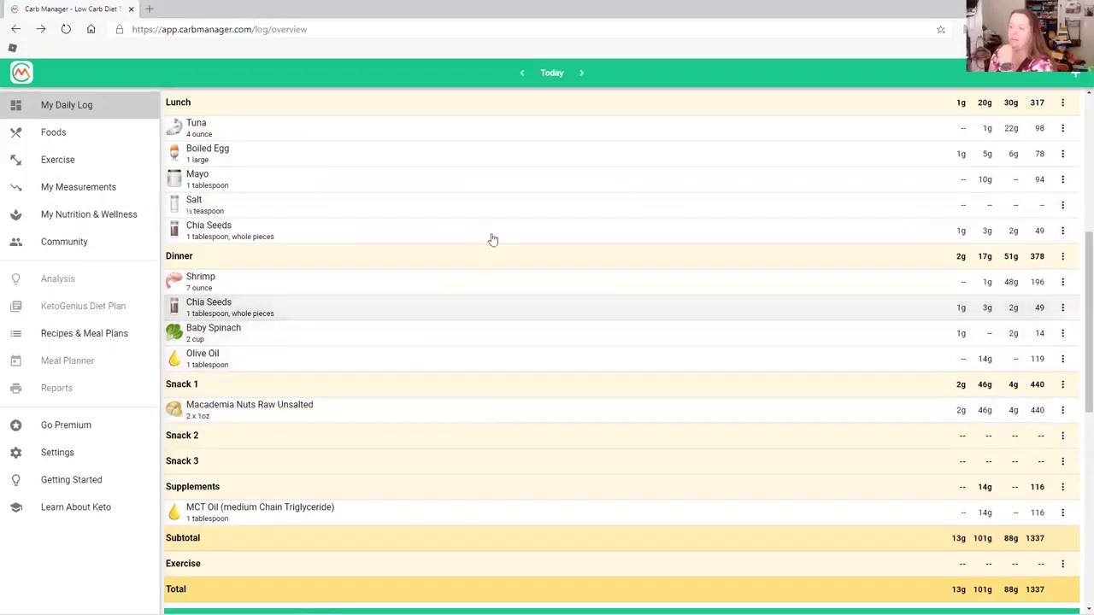
scroll(472, 134, "up", 3)
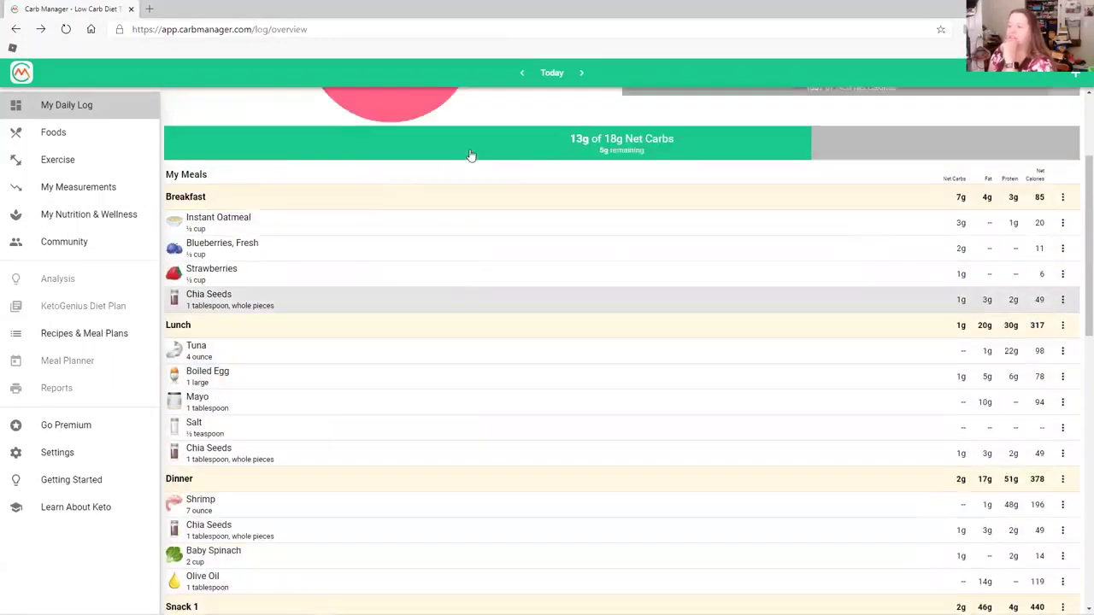
scroll(549, 298, "down", 5)
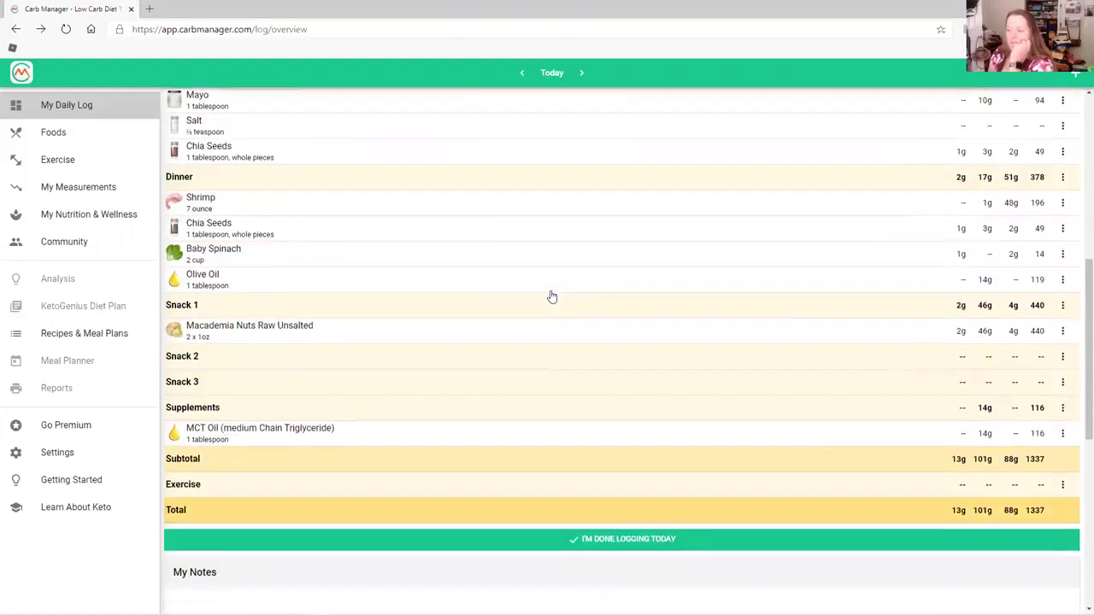
scroll(610, 308, "up", 4)
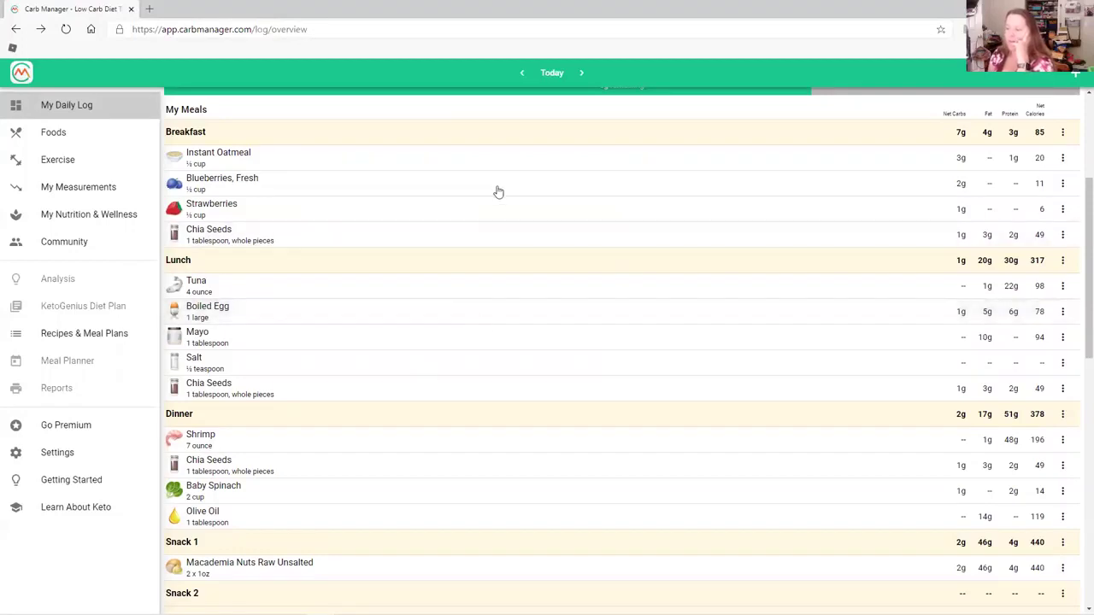
scroll(572, 319, "down", 3)
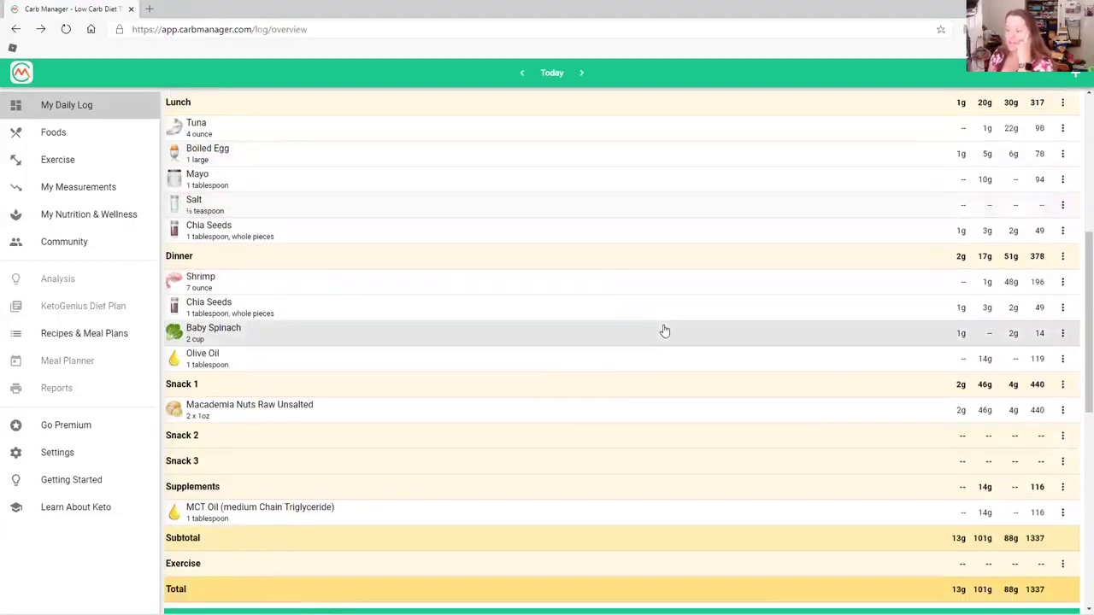
scroll(828, 336, "up", 5)
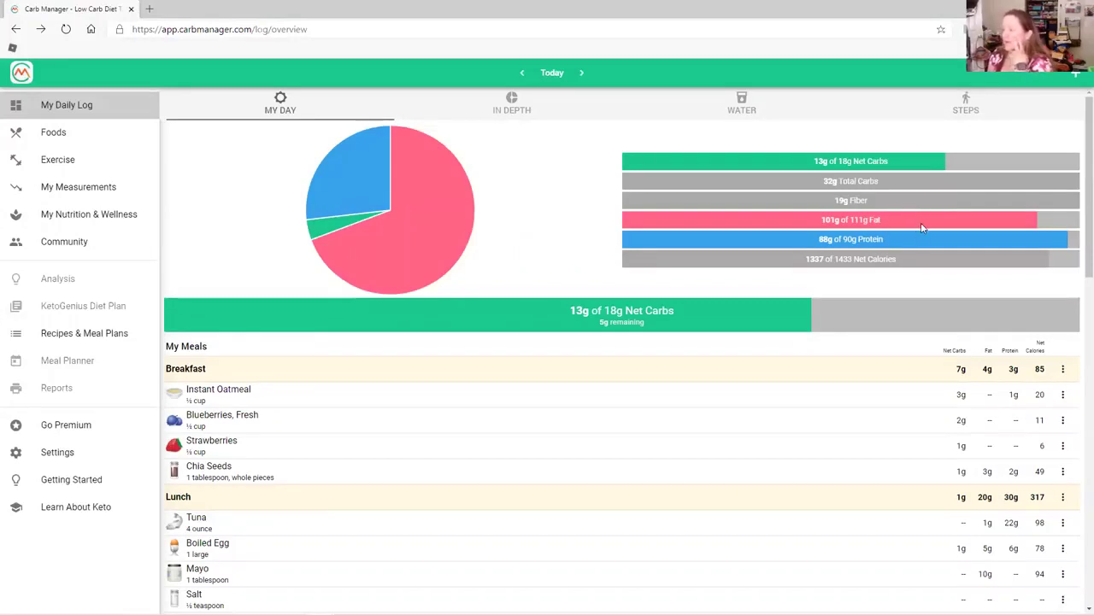
scroll(914, 231, "down", 1)
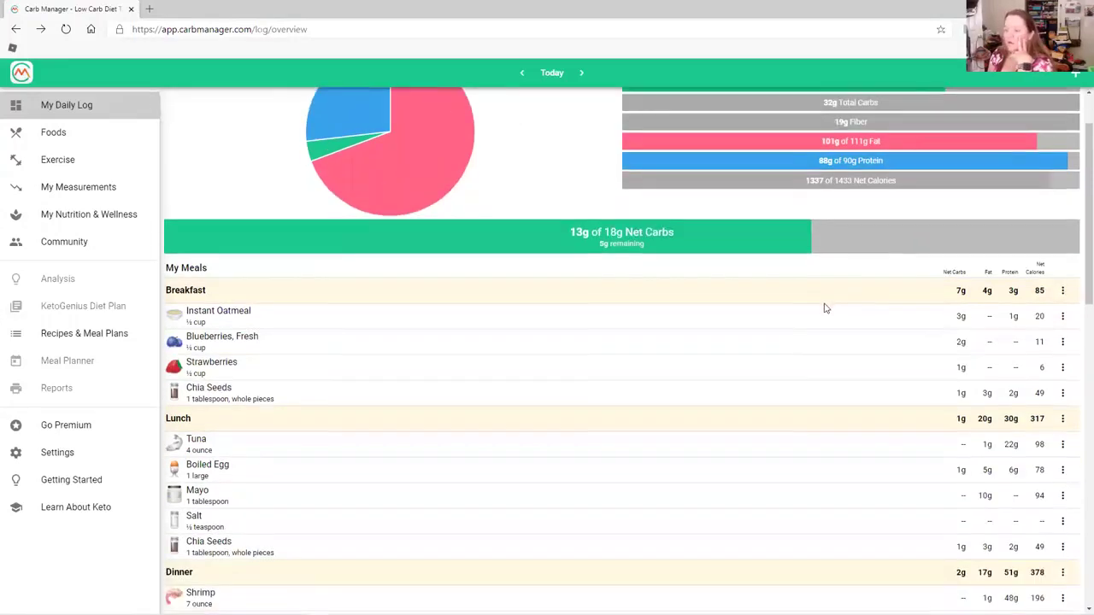
scroll(818, 331, "down", 1)
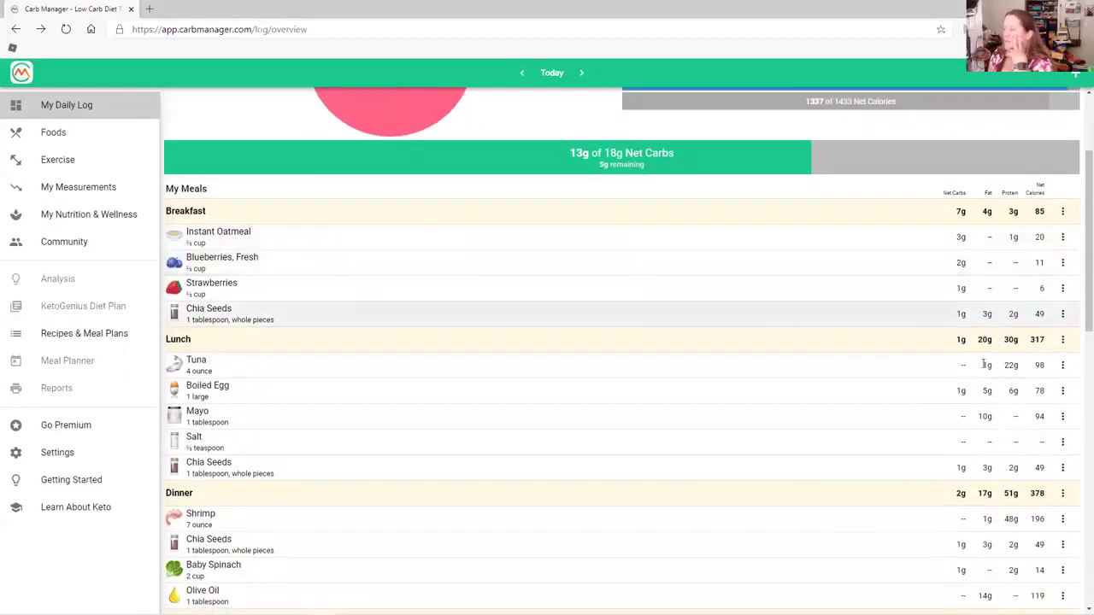
Add ½ tablespoon of the recently viewed Olive Oil to Lunch and return to the daily log.
left_click(1062, 342)
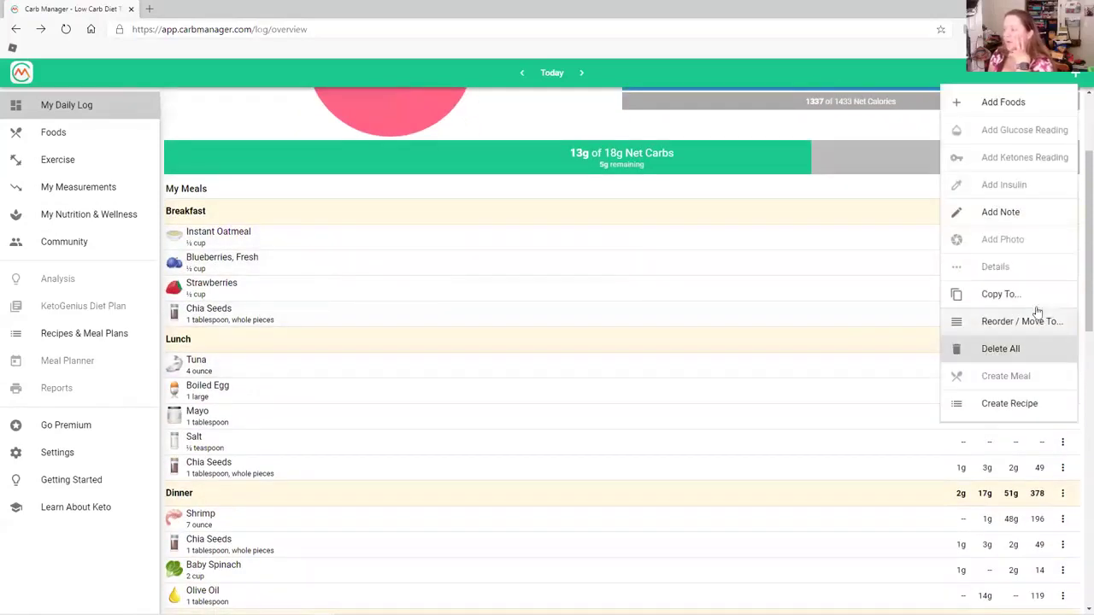
left_click(1010, 107)
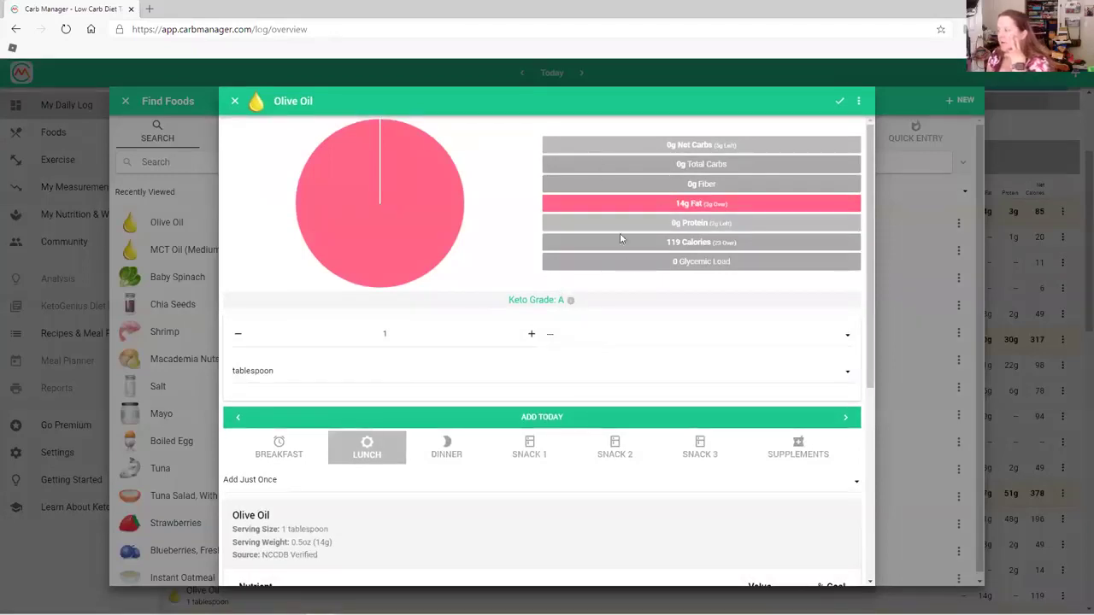
left_click(238, 335)
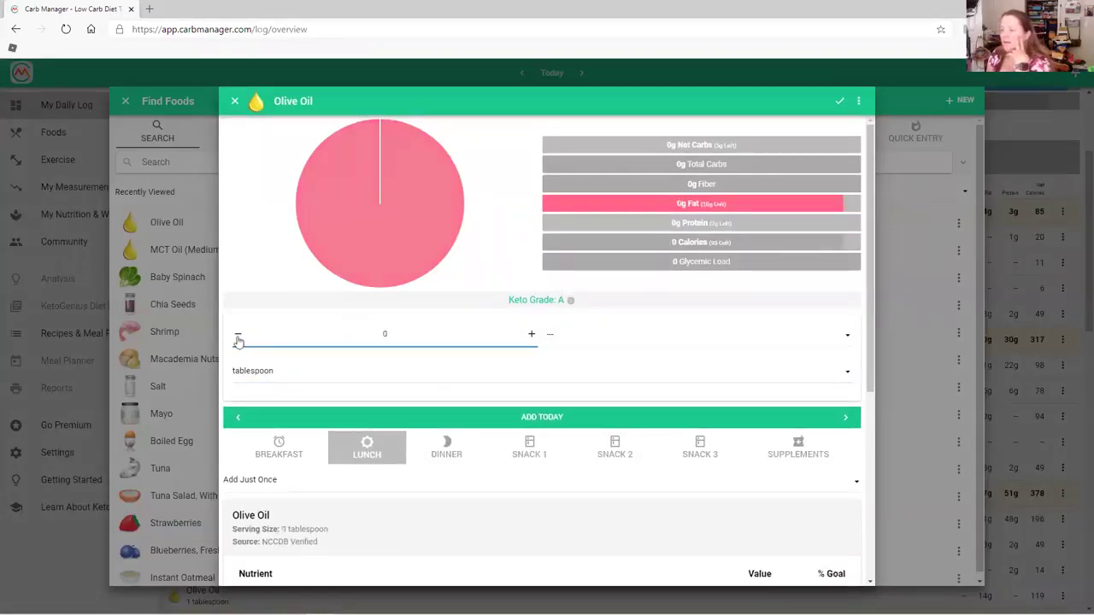
left_click(560, 337)
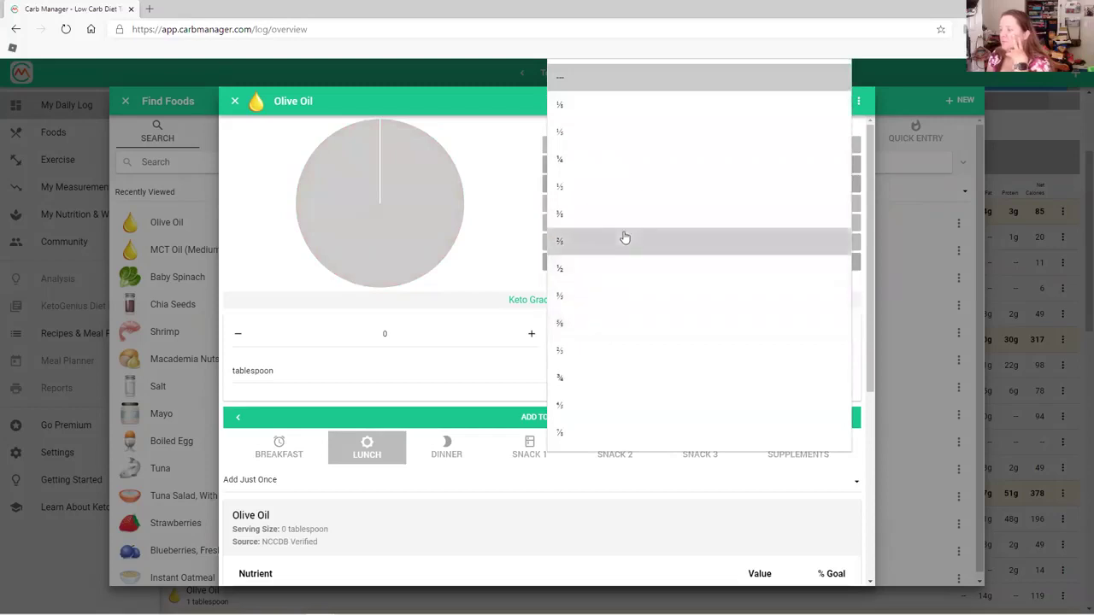
left_click(621, 272)
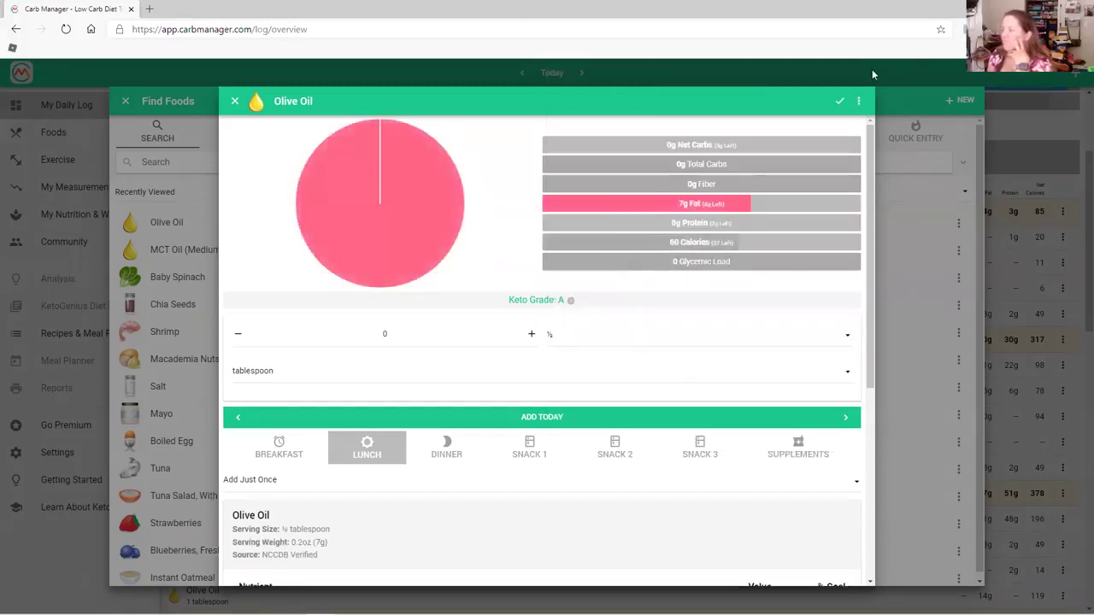
left_click(839, 101)
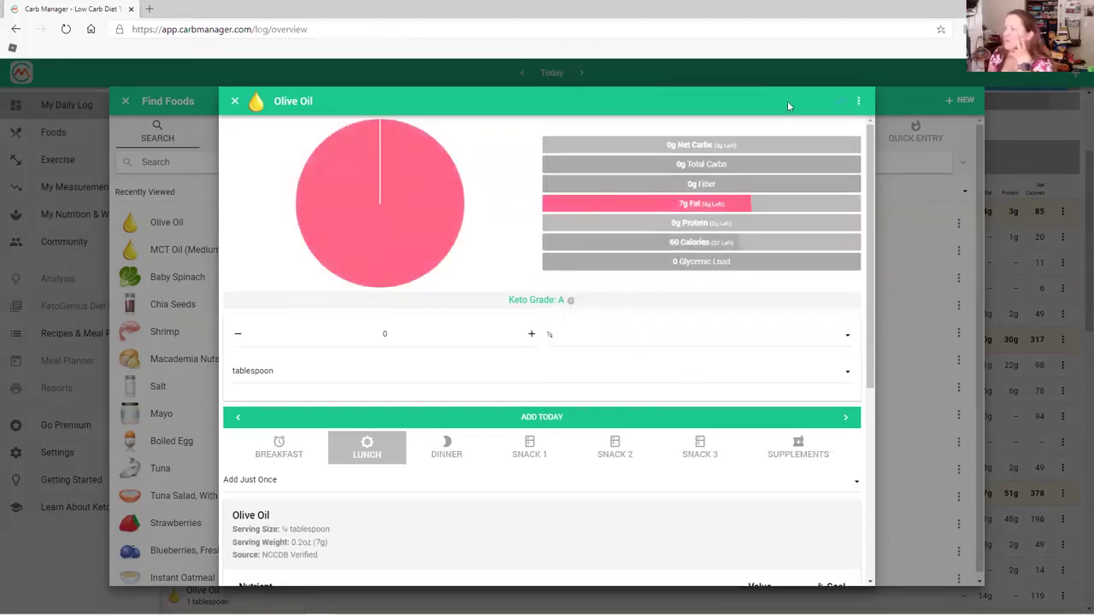
left_click(124, 101)
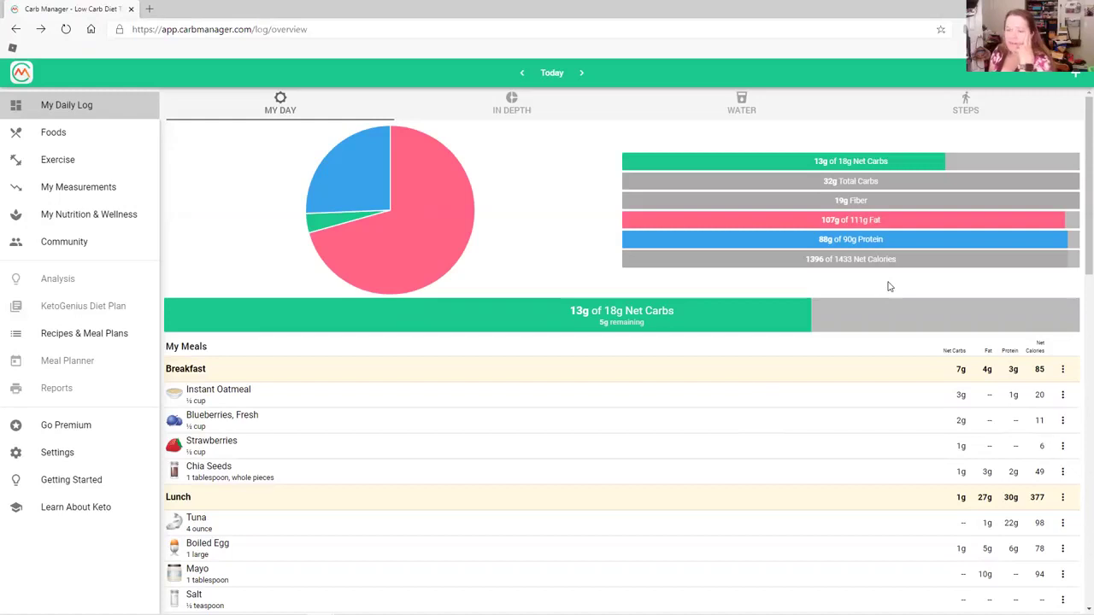
Look over the logged Lunch, Dinner and Snack 1 foods and recheck the day's net carb, fat, protein and calorie bars.
scroll(837, 313, "down", 5)
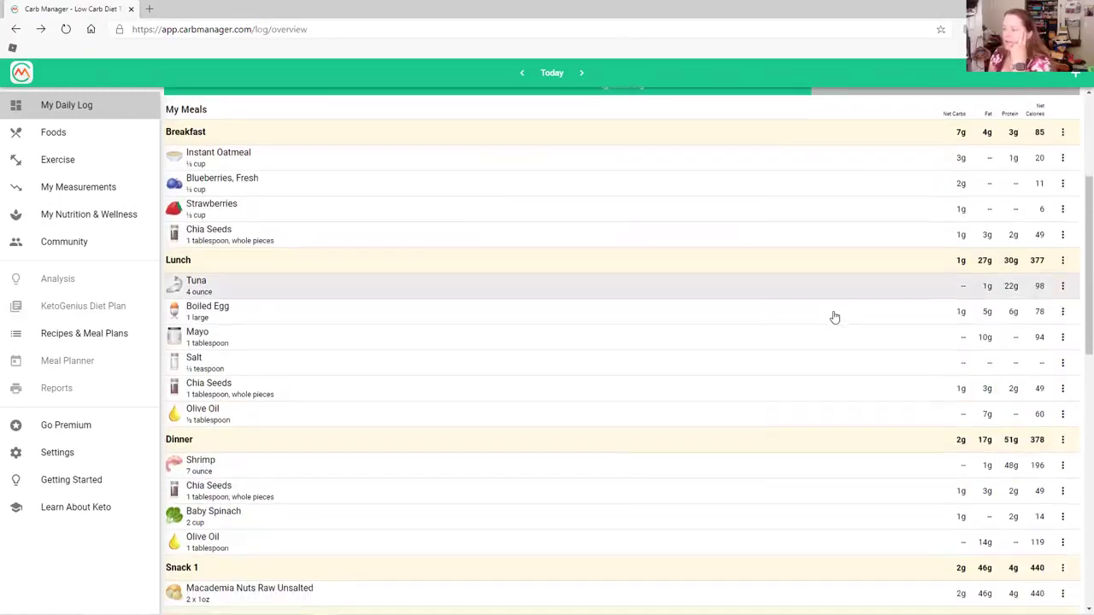
scroll(834, 317, "up", 2)
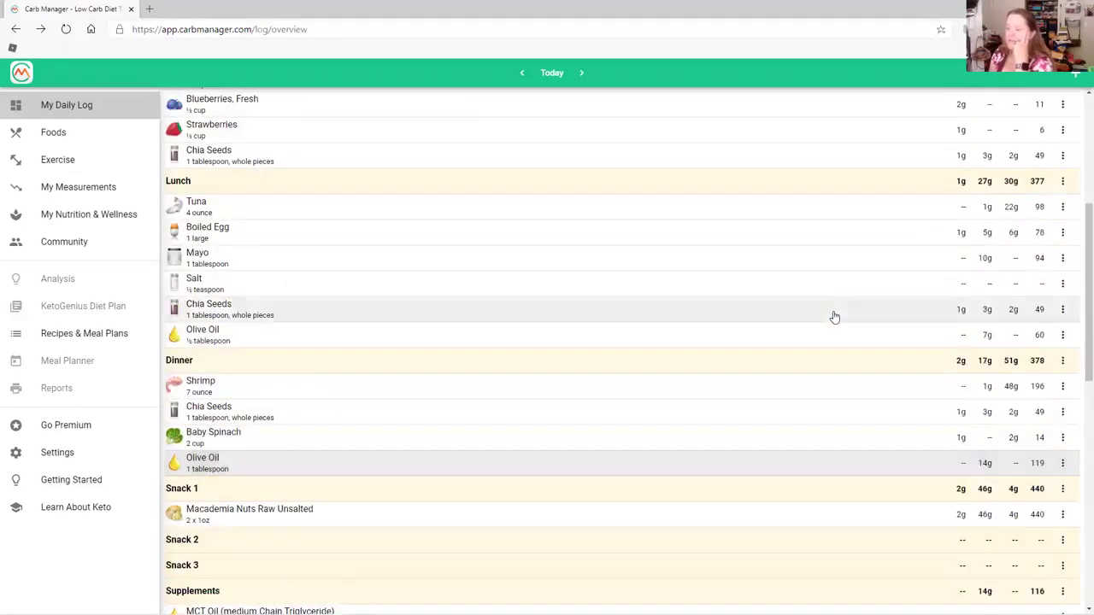
scroll(834, 317, "up", 1)
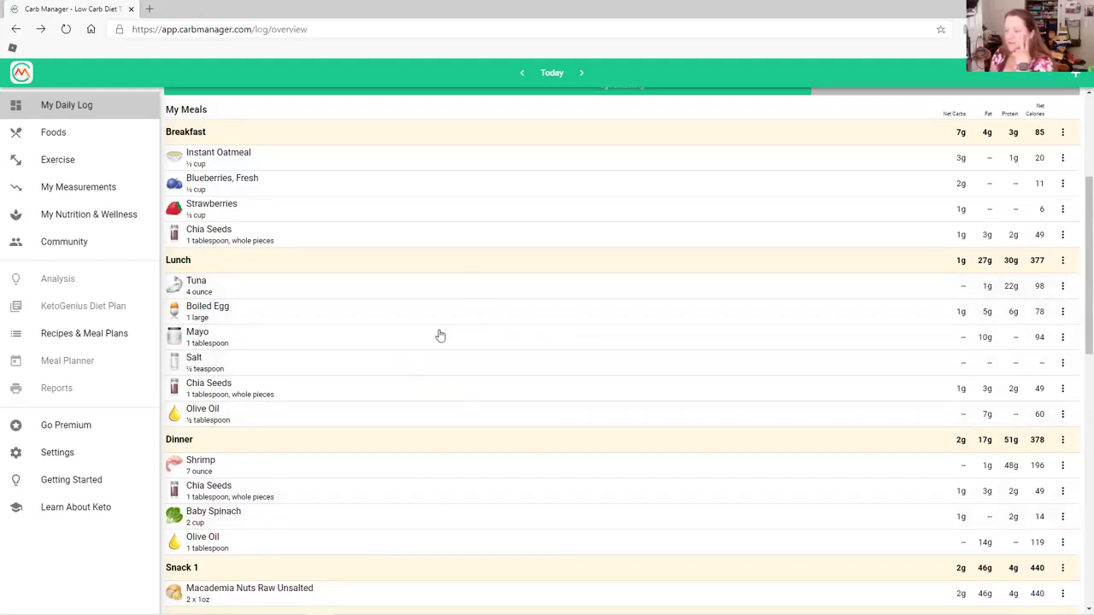
scroll(814, 357, "up", 3)
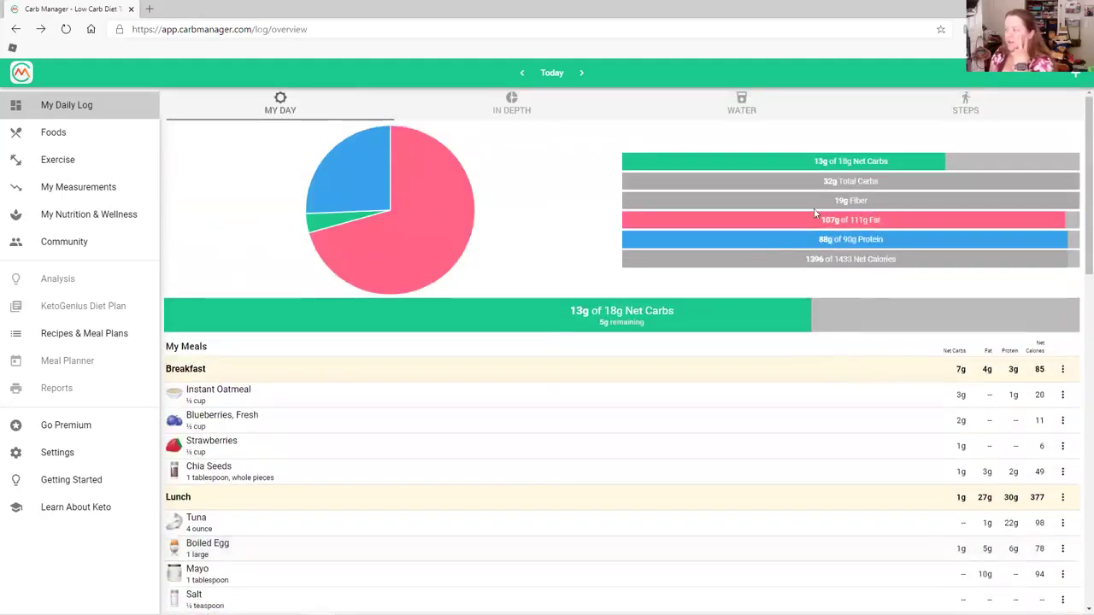